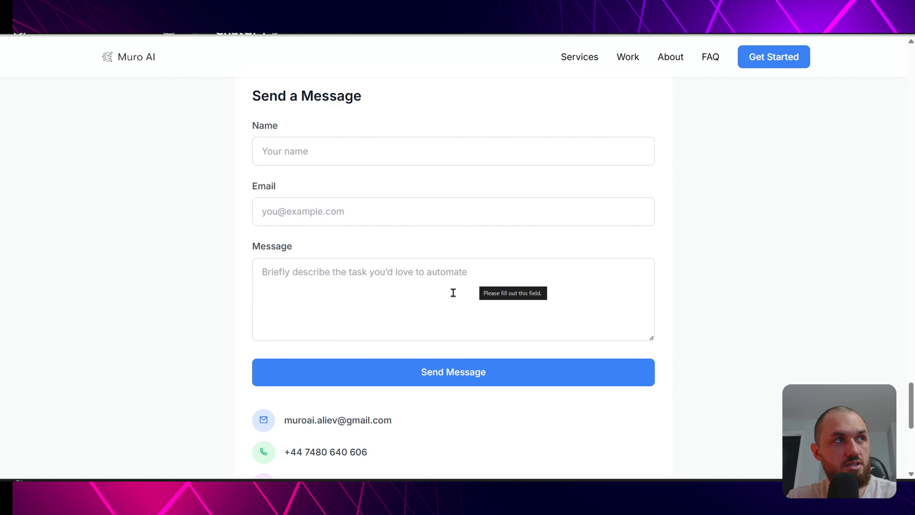
# - Fill the contact form with a name, a saved email and a message about automating content generation
pyautogui.click(318, 154)
pyautogui.click(337, 183)
pyautogui.click(336, 211)
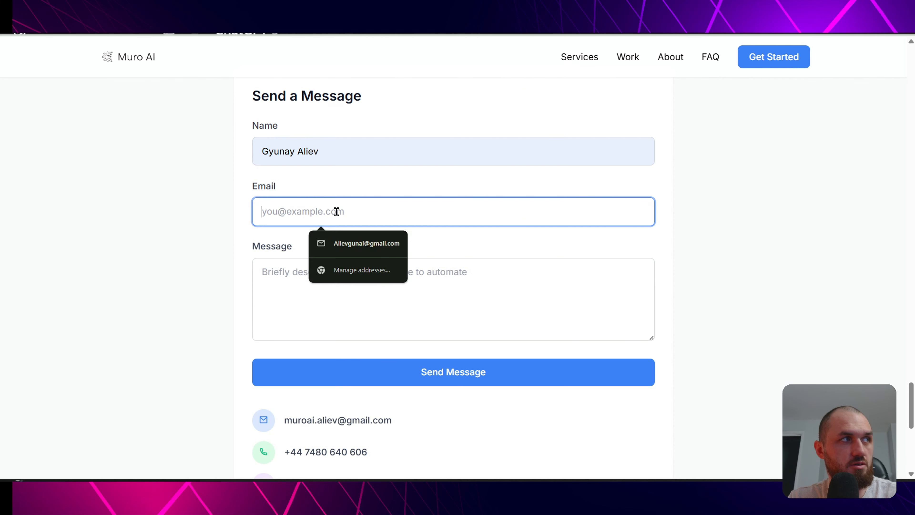
pyautogui.click(332, 244)
pyautogui.click(330, 281)
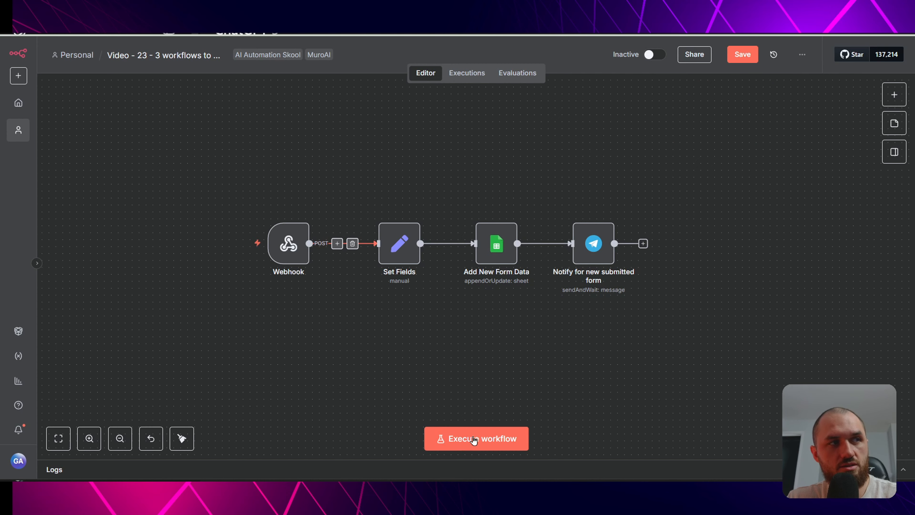
# - Start the n8n test execution, send the form, and dismiss the message-sent confirmation
pyautogui.click(478, 438)
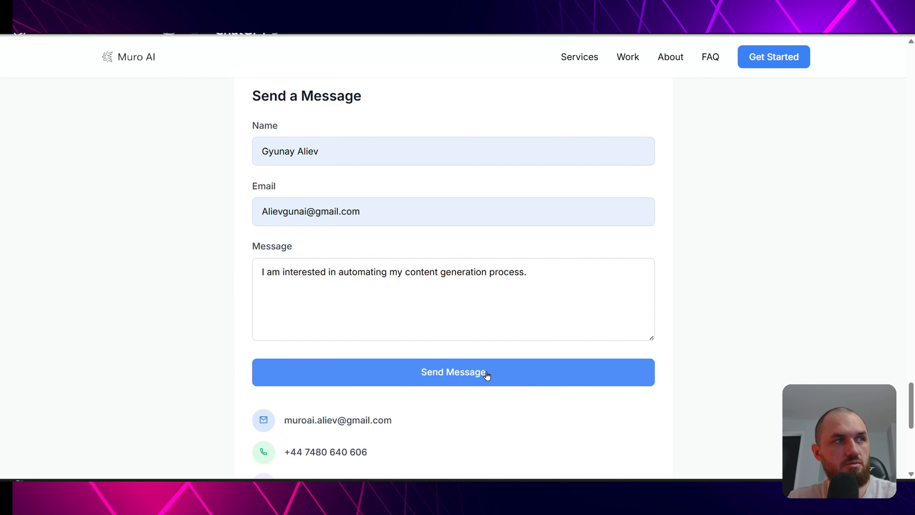
pyautogui.click(486, 374)
pyautogui.click(556, 93)
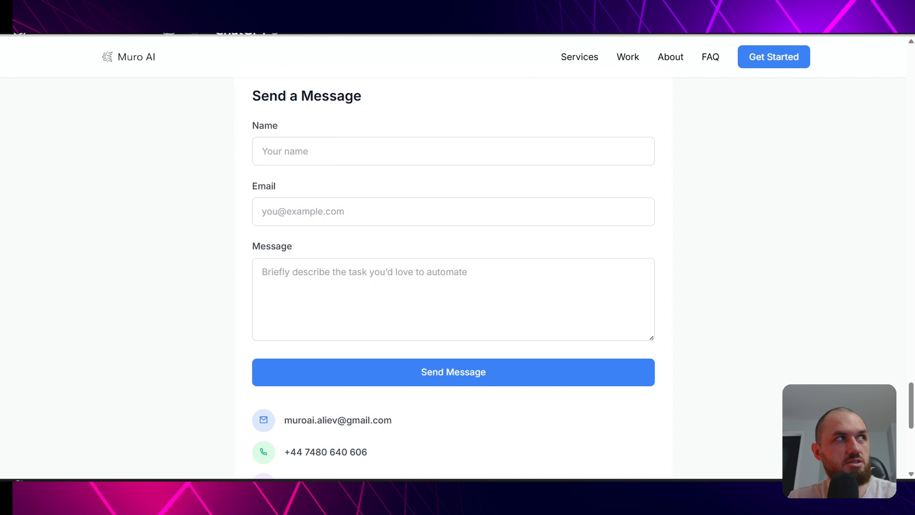
pyautogui.hotkey('ctrl', 'Tab')
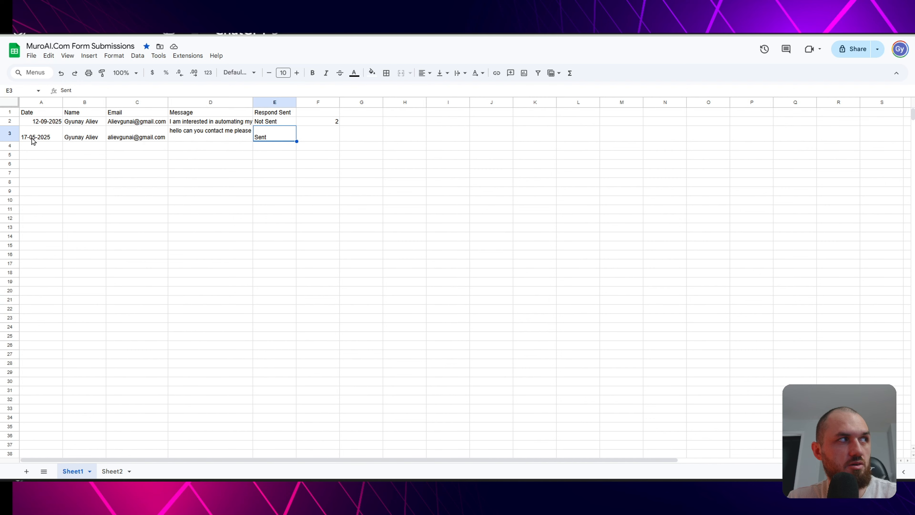
# - Review the new row A3–E3: date, name, email, message and Sent response status
pyautogui.click(32, 140)
pyautogui.click(68, 139)
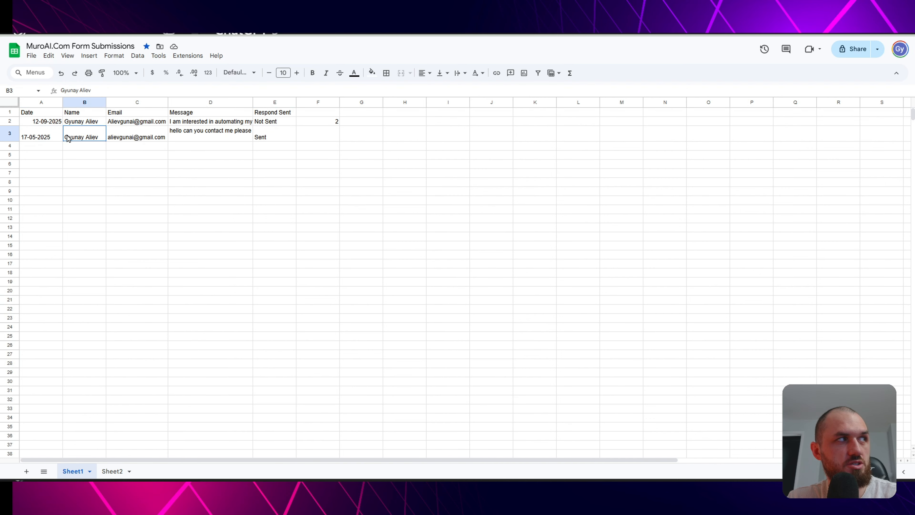
pyautogui.click(164, 142)
pyautogui.click(235, 139)
pyautogui.click(271, 139)
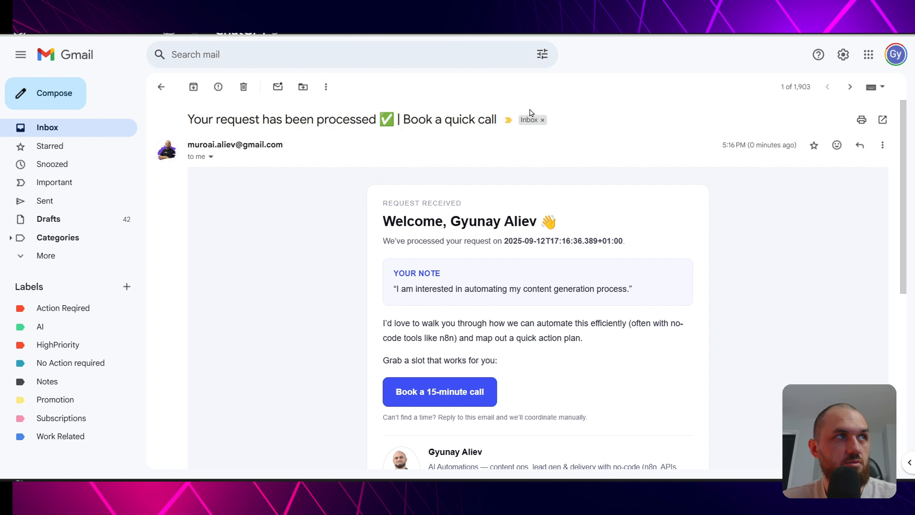
pyautogui.scroll(-2, 605, 222)
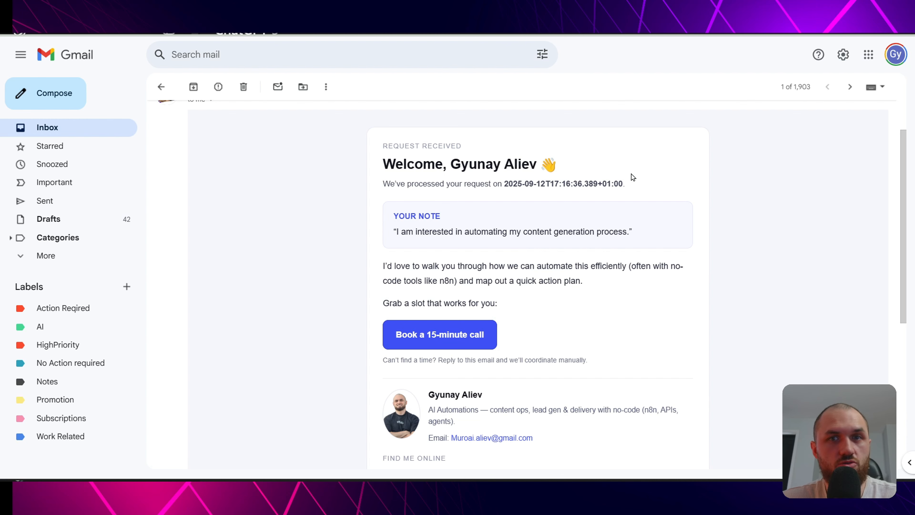
pyautogui.scroll(-3, 471, 130)
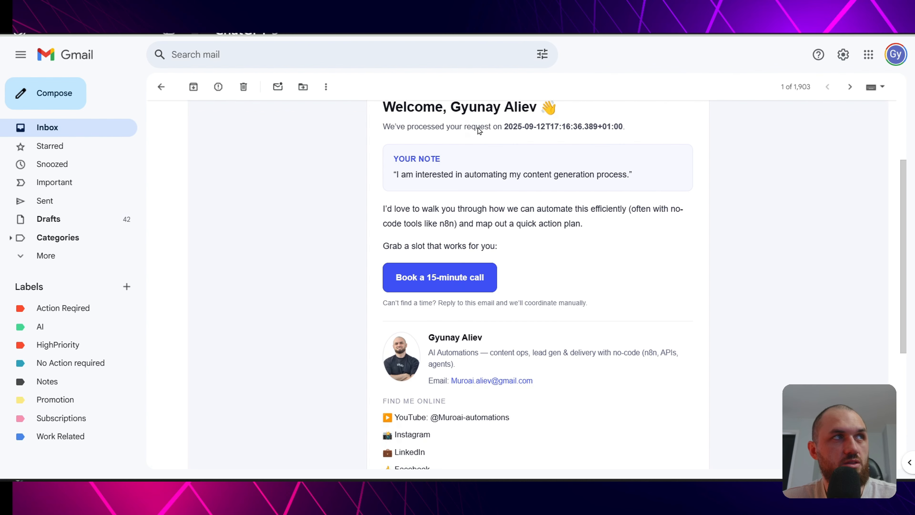
pyautogui.scroll(3, 476, 126)
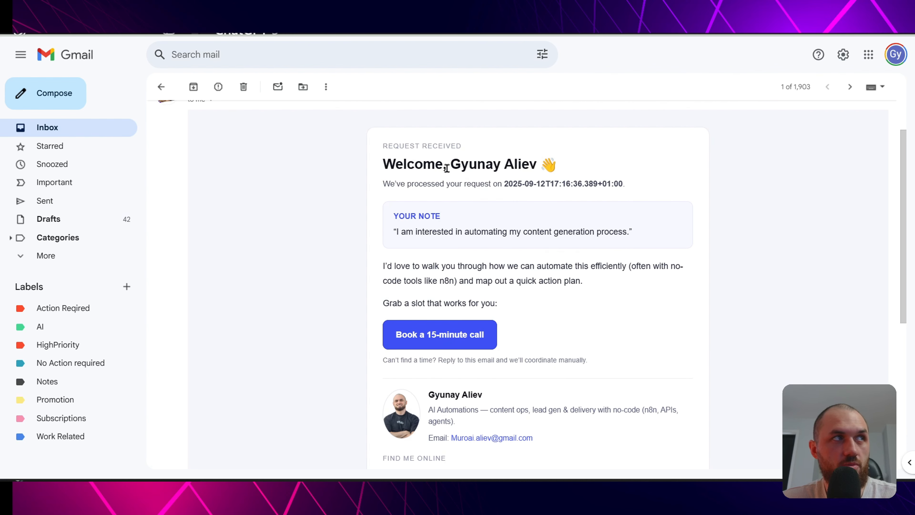
pyautogui.moveTo(379, 148); pyautogui.dragTo(537, 165)
pyautogui.click(467, 149)
pyautogui.click(472, 160)
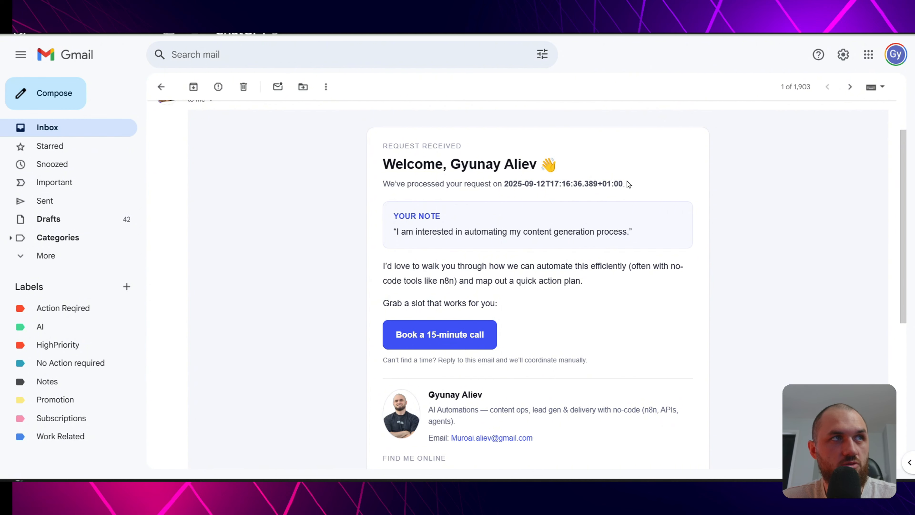
pyautogui.moveTo(629, 185); pyautogui.dragTo(504, 185)
pyautogui.click(527, 197)
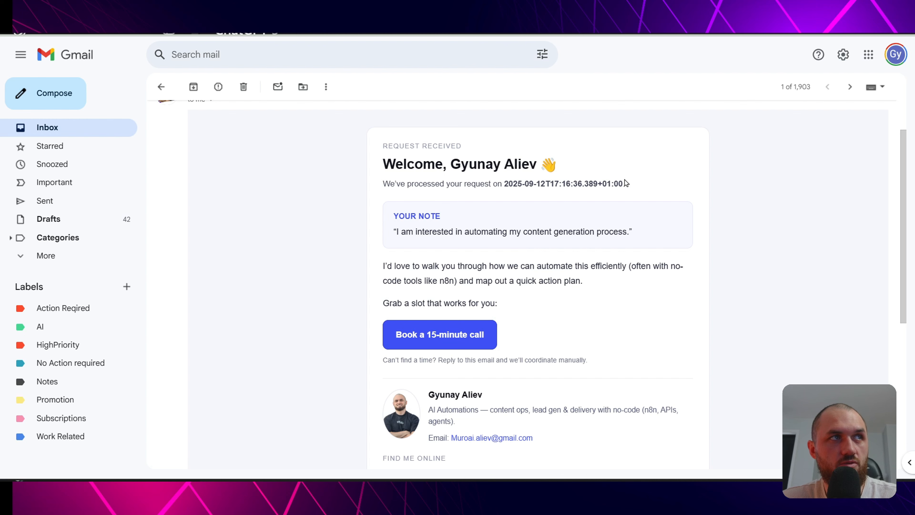
pyautogui.moveTo(628, 184); pyautogui.dragTo(503, 184)
pyautogui.click(504, 184)
pyautogui.scroll(-2, 405, 156)
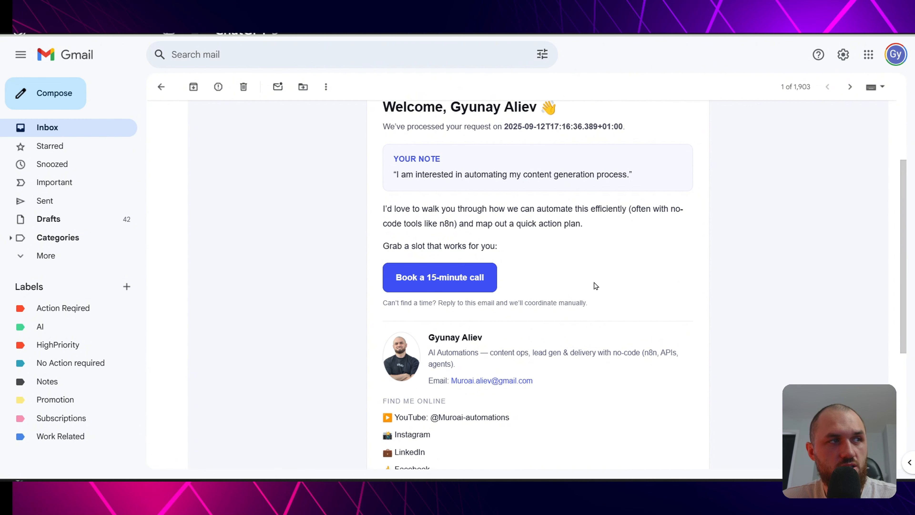
pyautogui.scroll(-2, 662, 213)
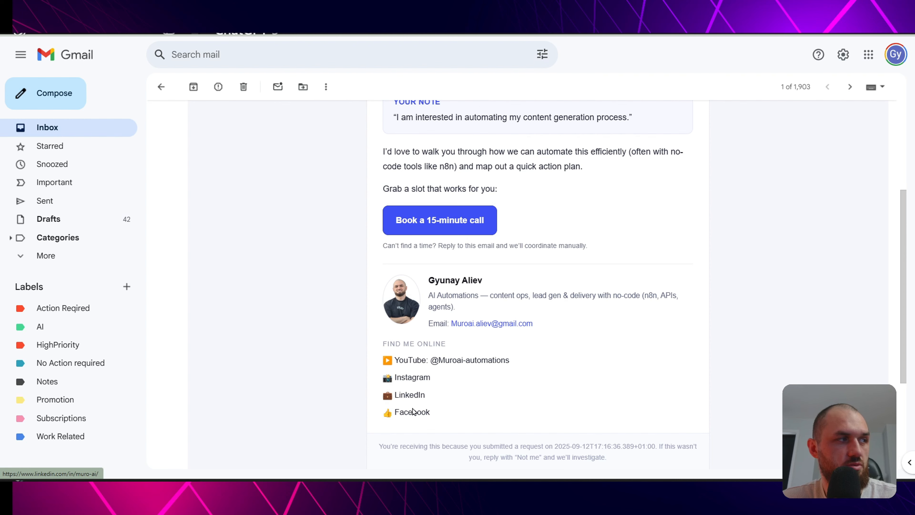
pyautogui.click(412, 396)
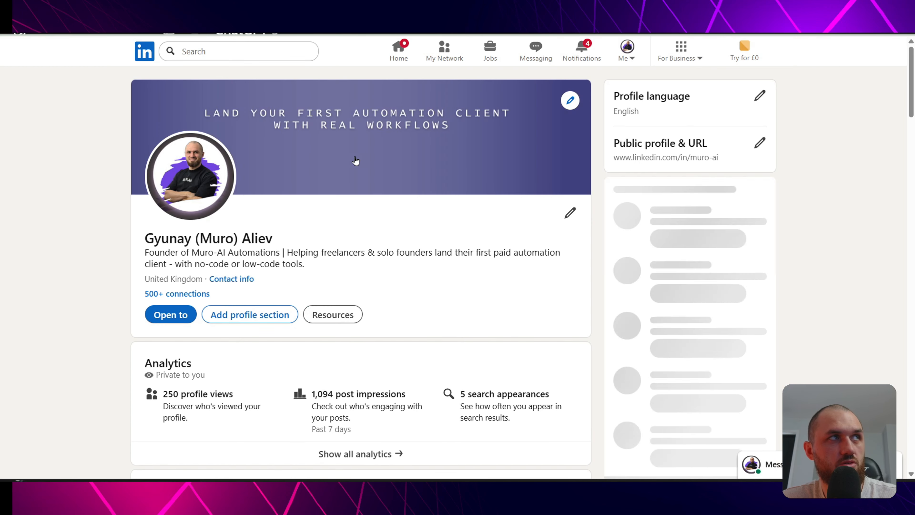
pyautogui.hotkey('ctrl', 'w')
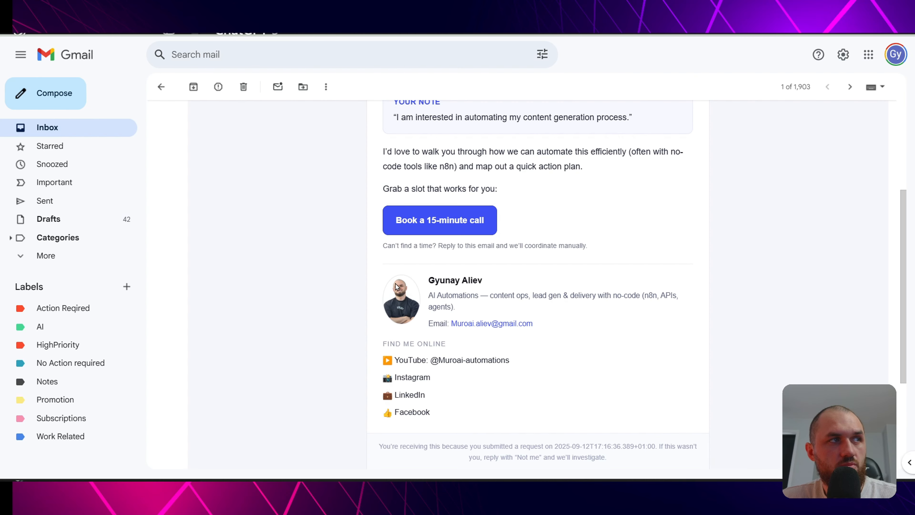
pyautogui.scroll(3, 597, 336)
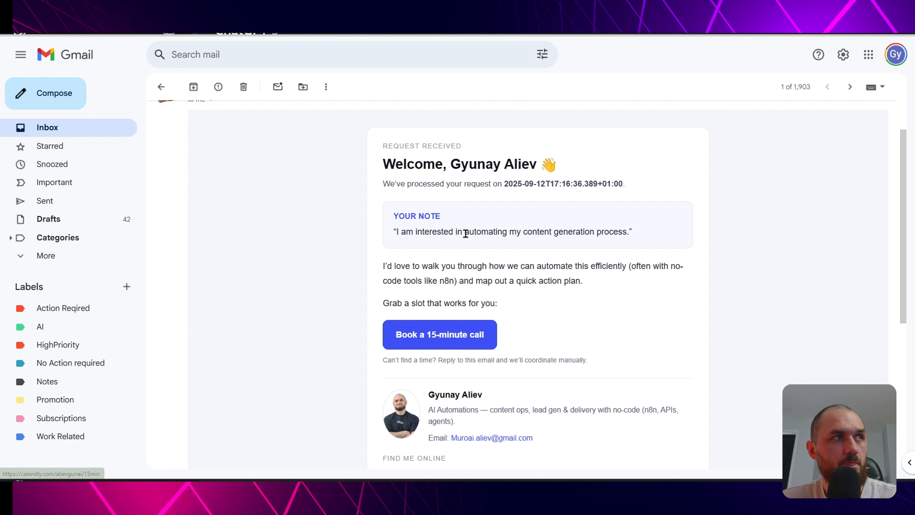
# - Open the Calendly 15-minute call booking page from the email, then close it
pyautogui.click(455, 337)
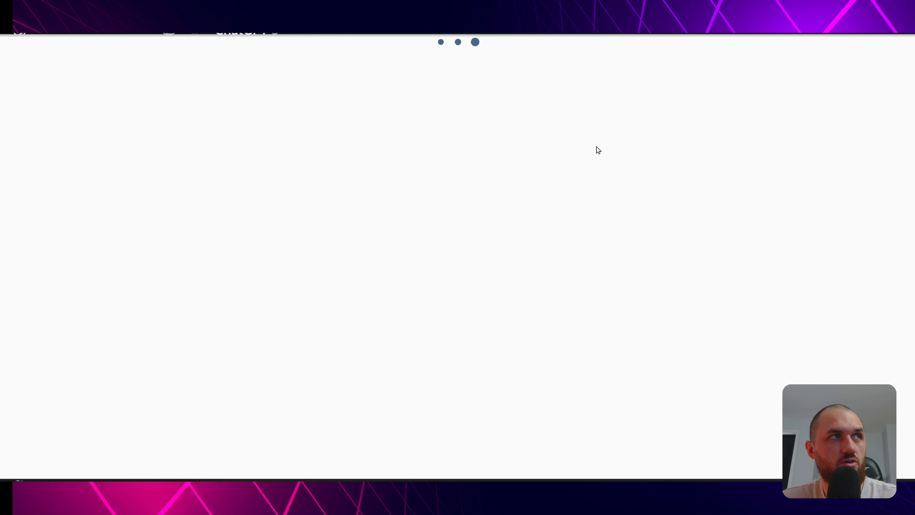
pyautogui.hotkey('ctrl', 'w')
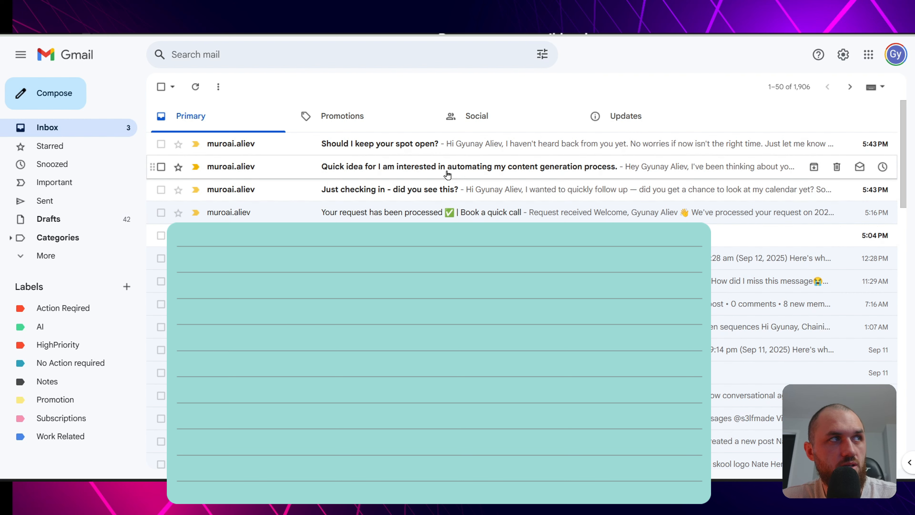
# - Read the 'Just checking in' follow-up, noting its personalised greeting and quoted request, and open its booking link
pyautogui.click(377, 192)
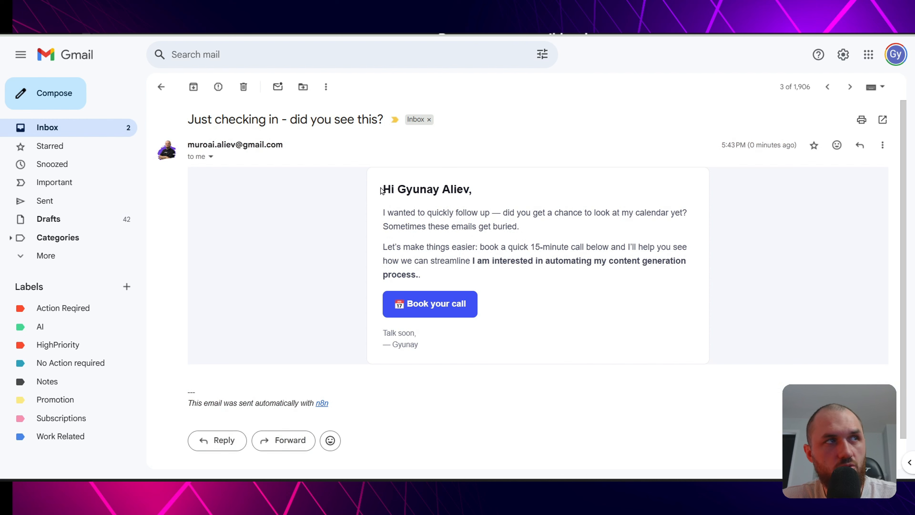
pyautogui.moveTo(396, 187); pyautogui.dragTo(462, 188)
pyautogui.click(470, 188)
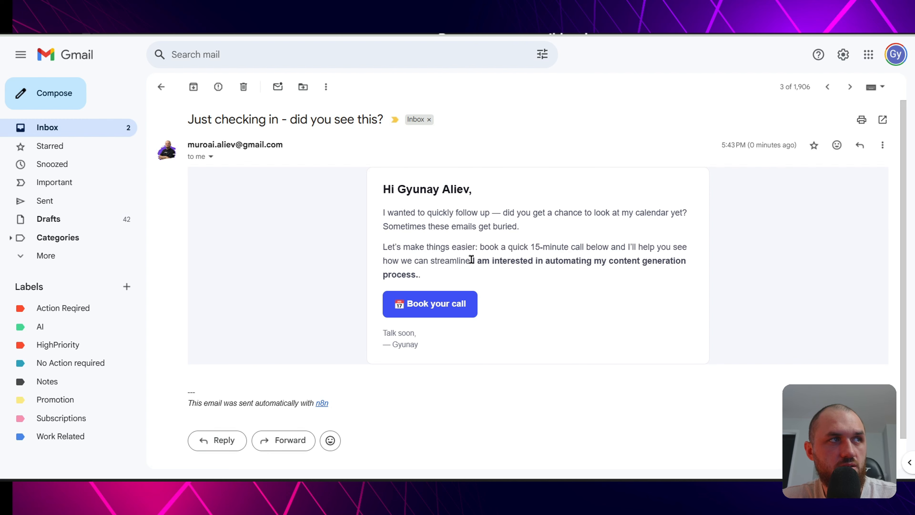
pyautogui.moveTo(471, 261); pyautogui.dragTo(438, 275)
pyautogui.click(446, 303)
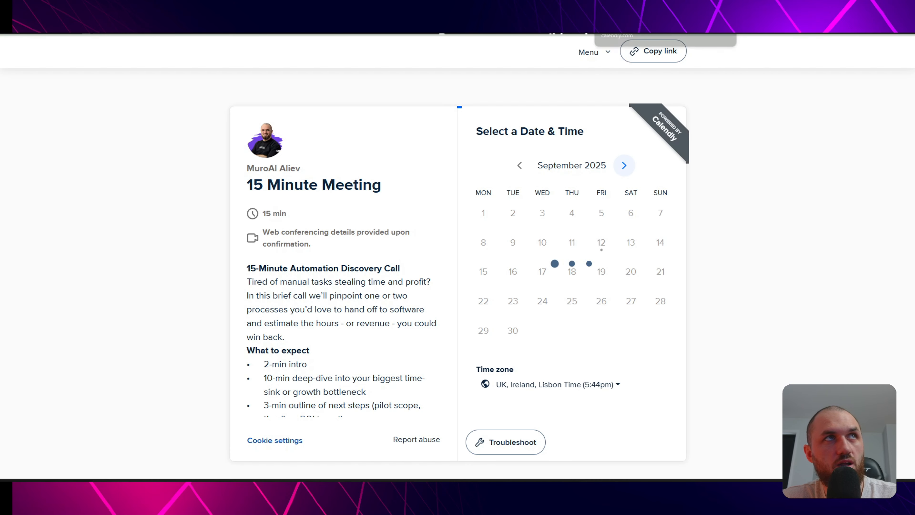
# - Review the 'Quick idea' follow-up's greeting, quoted request, 5–10 hours saved claim and closing invitation
pyautogui.moveTo(384, 189); pyautogui.dragTo(485, 193)
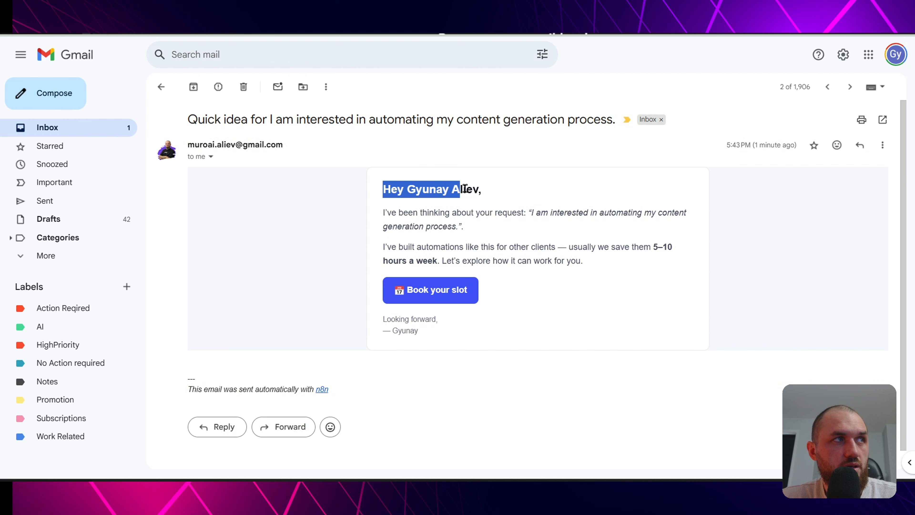
pyautogui.click(485, 193)
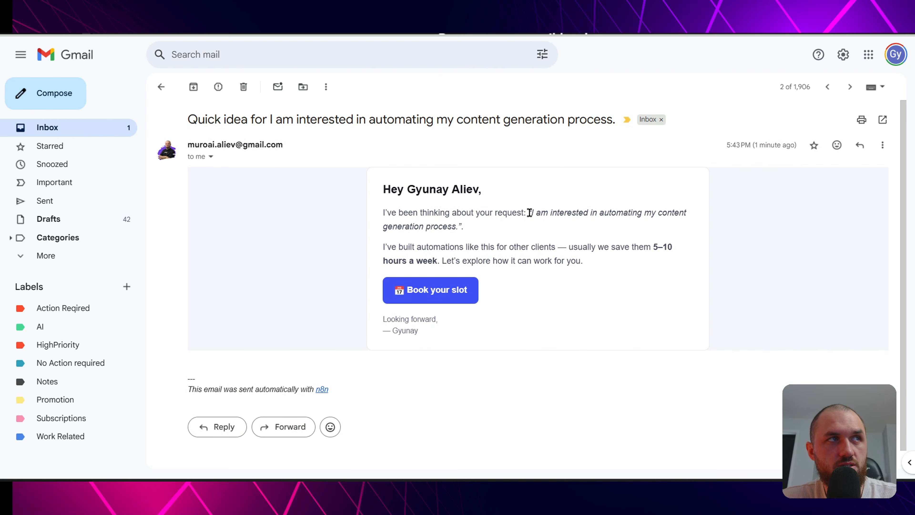
pyautogui.moveTo(528, 212); pyautogui.dragTo(539, 226)
pyautogui.click(465, 247)
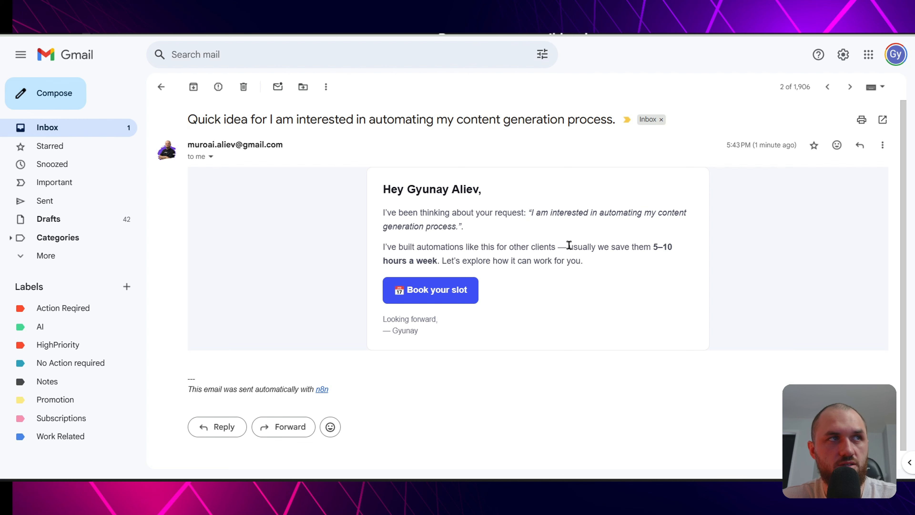
pyautogui.moveTo(569, 245); pyautogui.dragTo(678, 248)
pyautogui.click(436, 260)
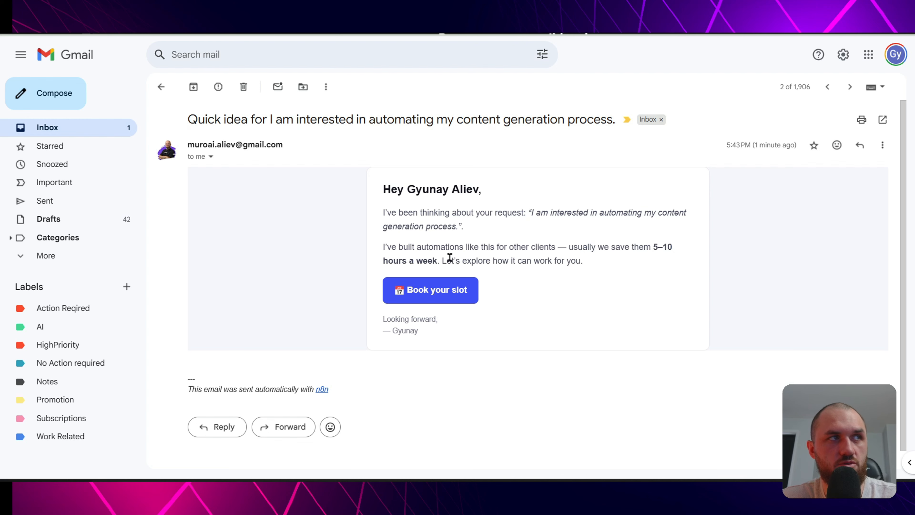
pyautogui.moveTo(441, 260); pyautogui.dragTo(583, 261)
pyautogui.click(595, 266)
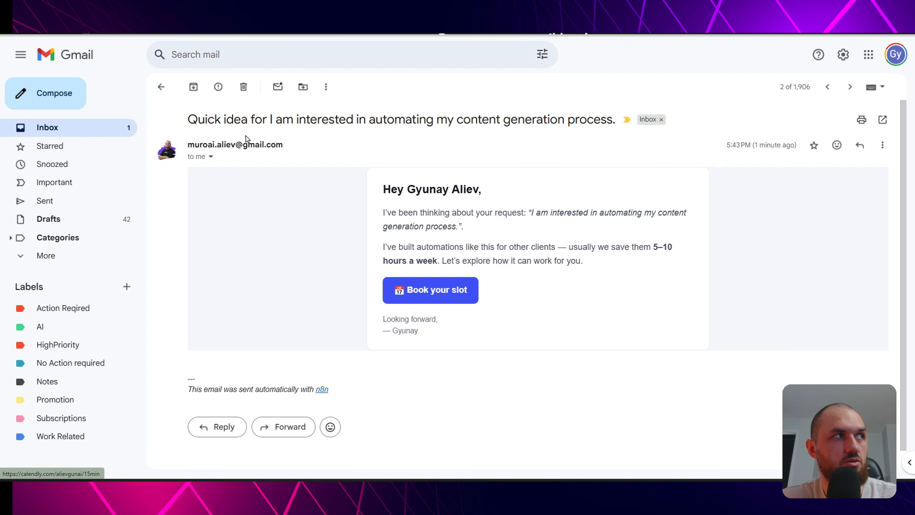
# - Move to the 'Should I keep your spot open?' email and check its quoted request
pyautogui.press('k')
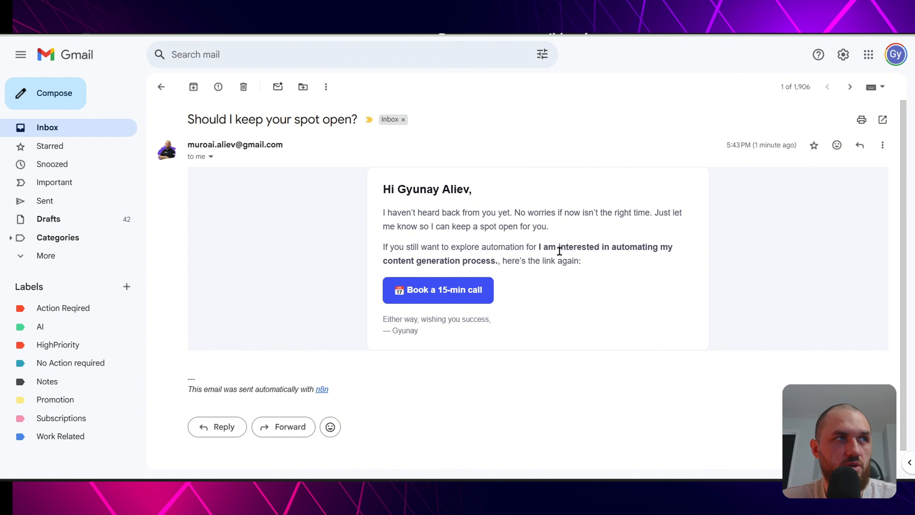
pyautogui.moveTo(539, 248); pyautogui.dragTo(495, 265)
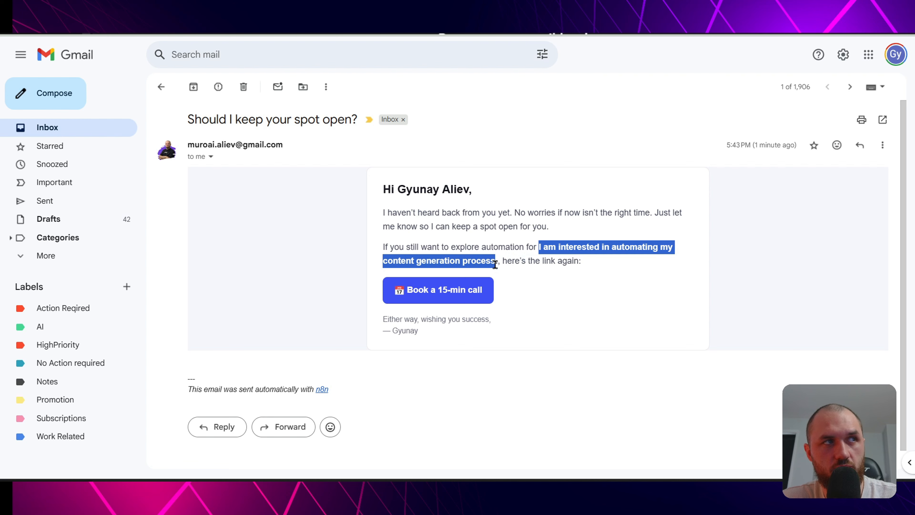
pyautogui.click(526, 270)
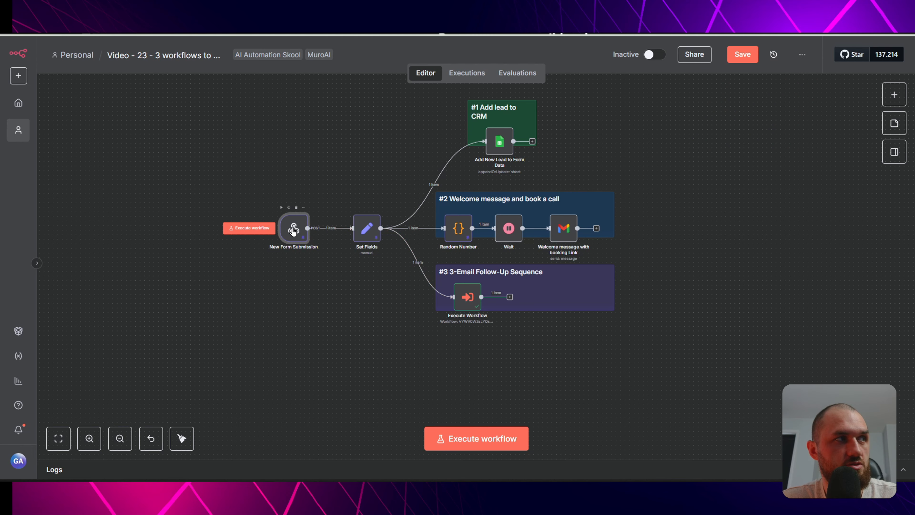
# - Inspect the New Form Submission trigger's settings, then close them
pyautogui.doubleClick(294, 228)
pyautogui.press('Escape')
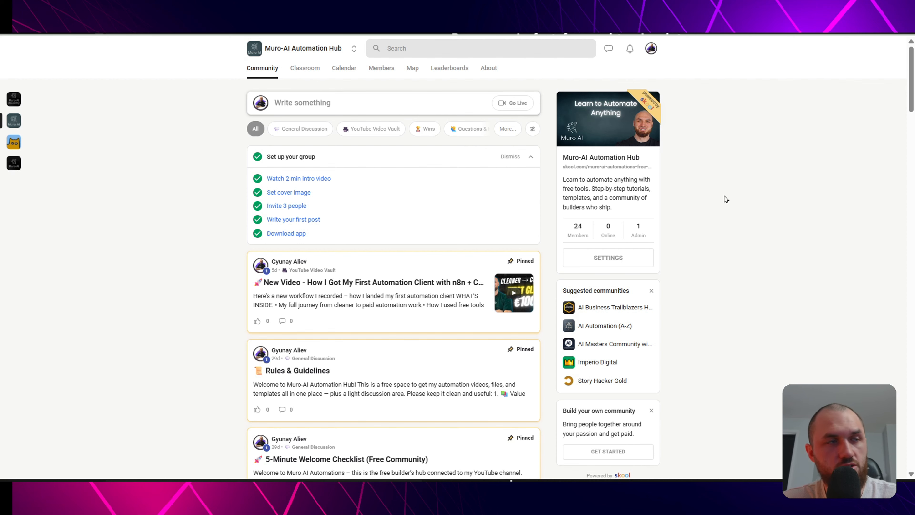
# - Filter to YouTube Video Vault, check Classroom, then open the pinned first-automation-client post
pyautogui.click(388, 130)
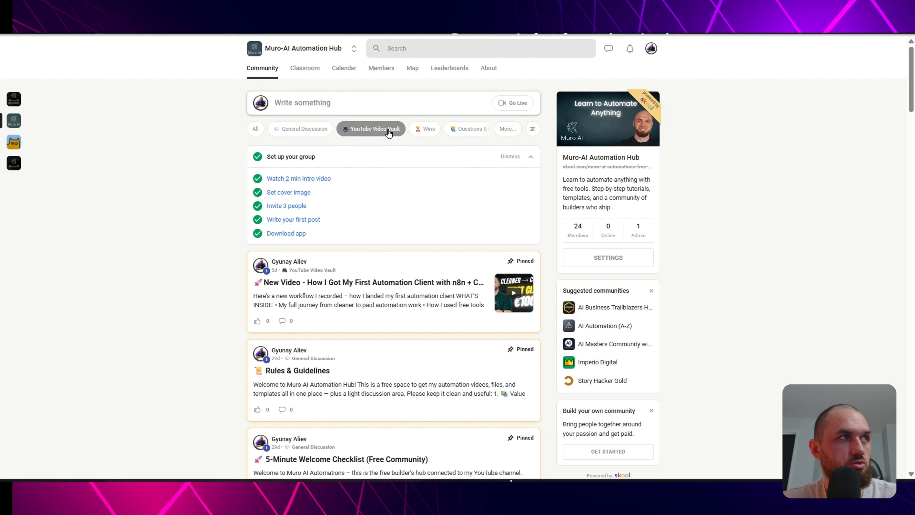
pyautogui.click(313, 68)
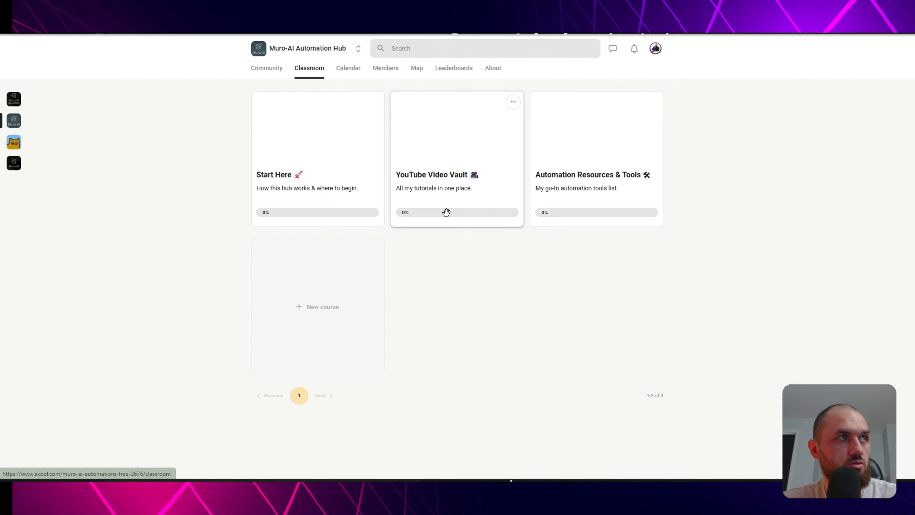
pyautogui.click(266, 68)
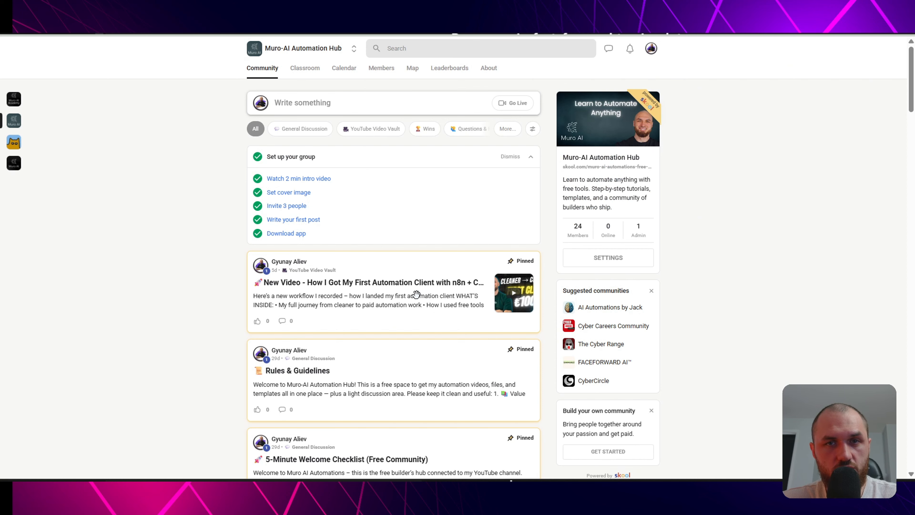
pyautogui.click(415, 299)
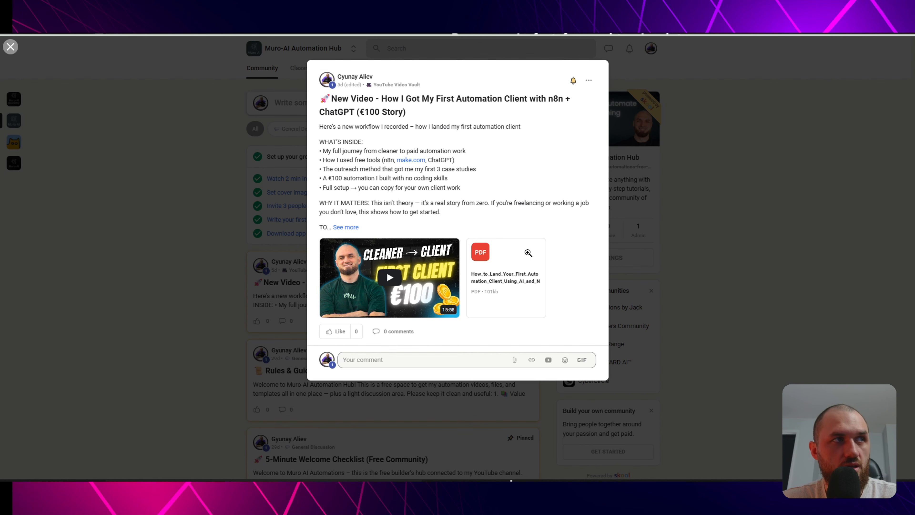
# - Import the 'Video - 23 - 3 workflows to sell for 200$' file and show the webhook's production URL
pyautogui.click(752, 216)
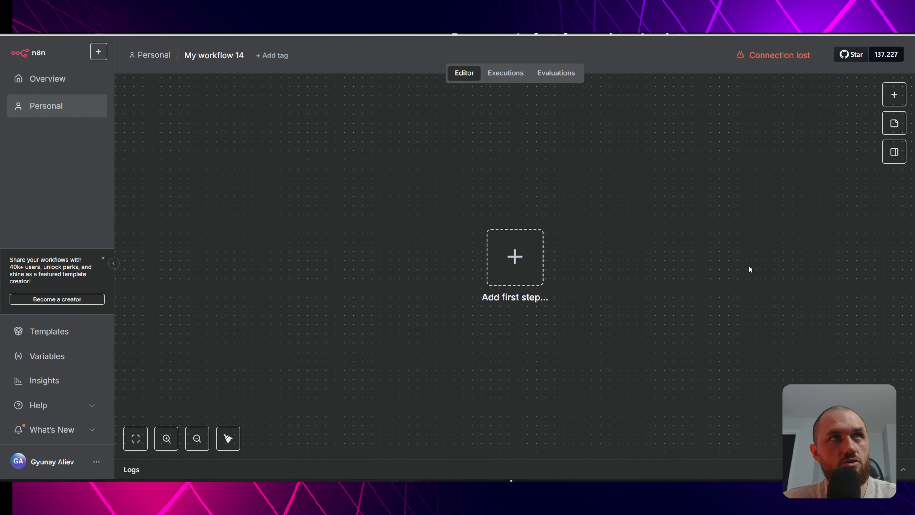
pyautogui.click(803, 55)
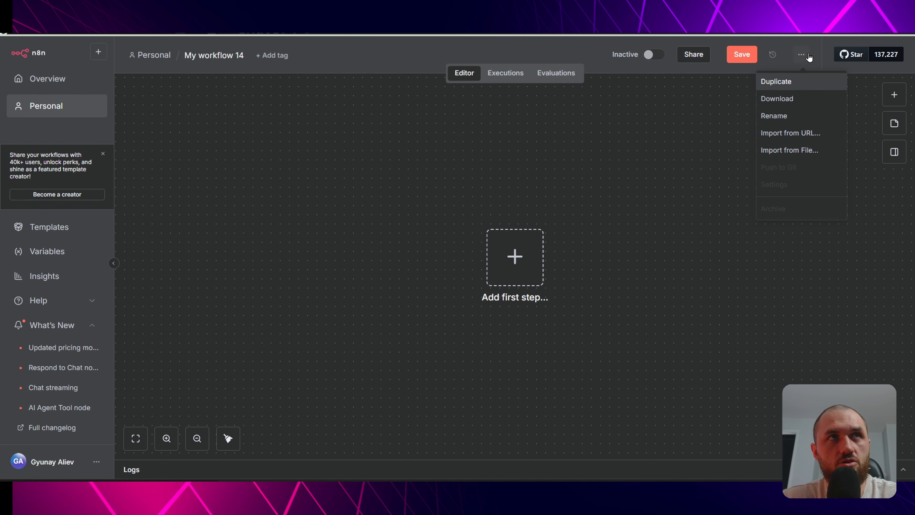
pyautogui.click(792, 152)
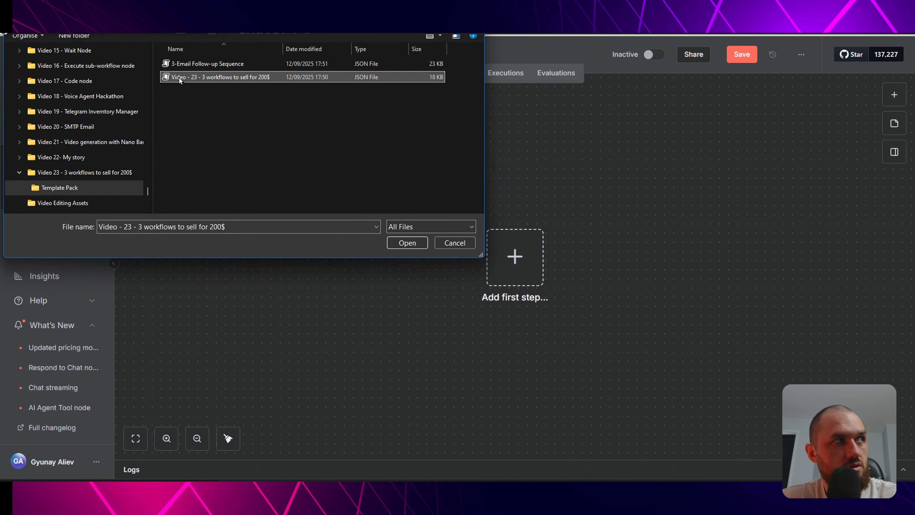
pyautogui.click(407, 243)
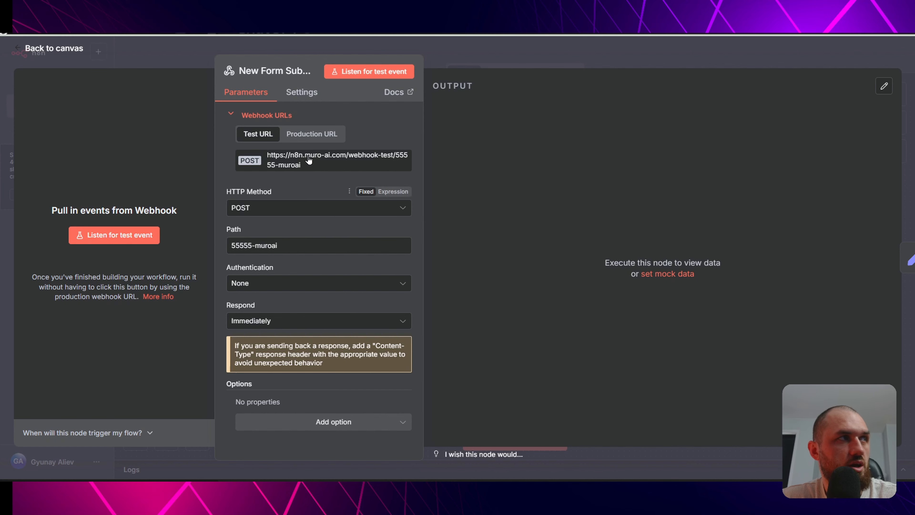
pyautogui.click(312, 133)
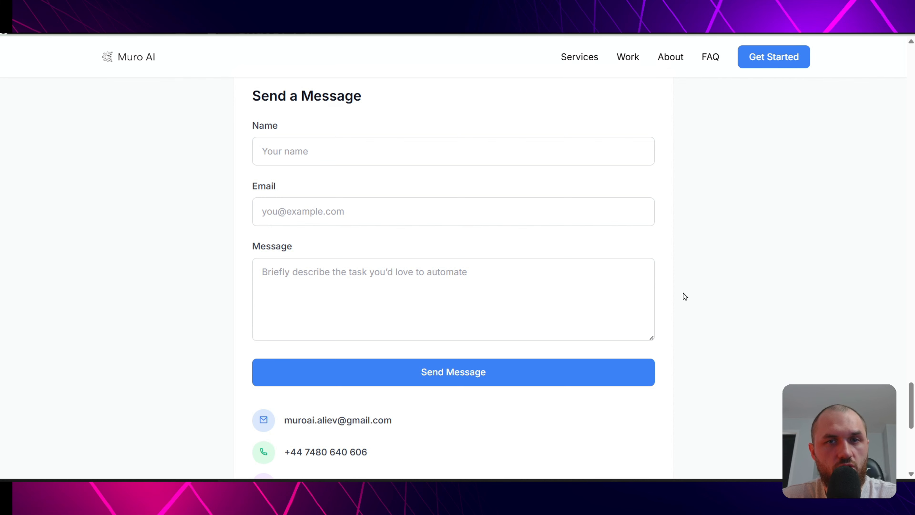
pyautogui.moveTo(250, 94); pyautogui.dragTo(562, 417)
# - Copy the New Form Submission webhook's production URL and close the node panel
pyautogui.click(564, 418)
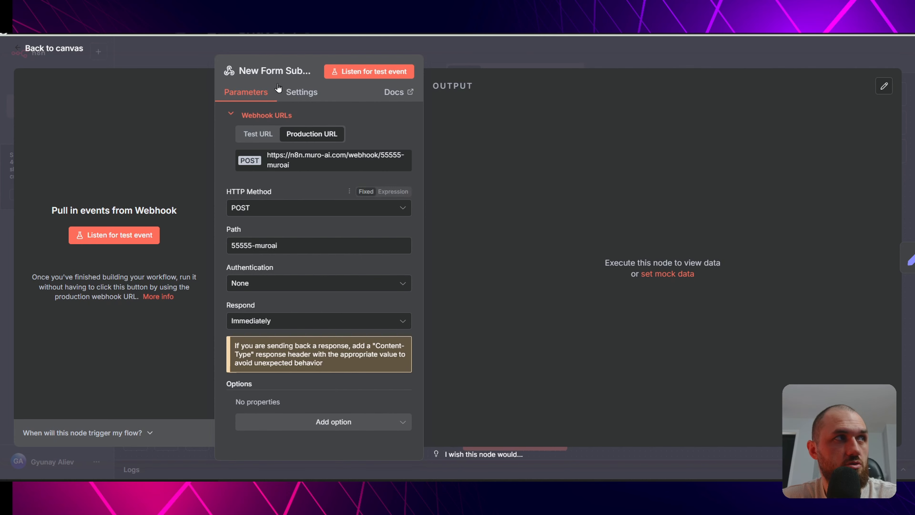
pyautogui.click(303, 161)
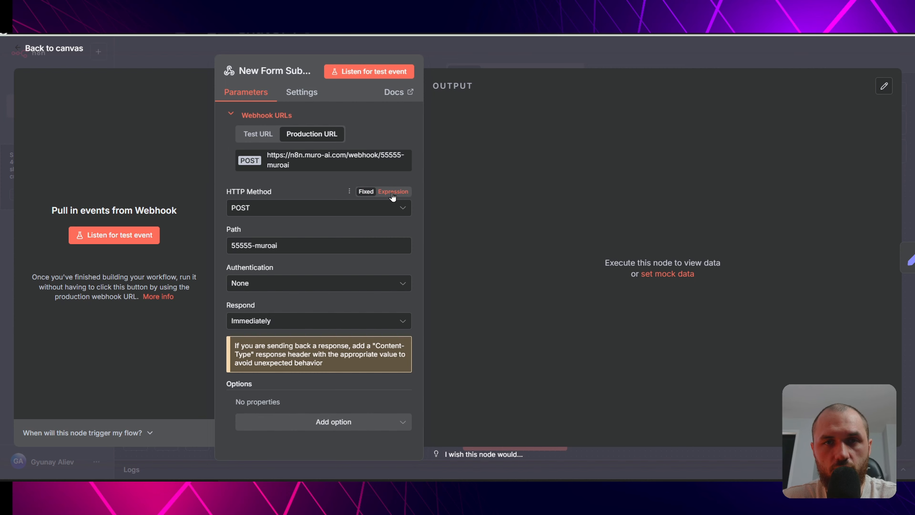
pyautogui.press('Escape')
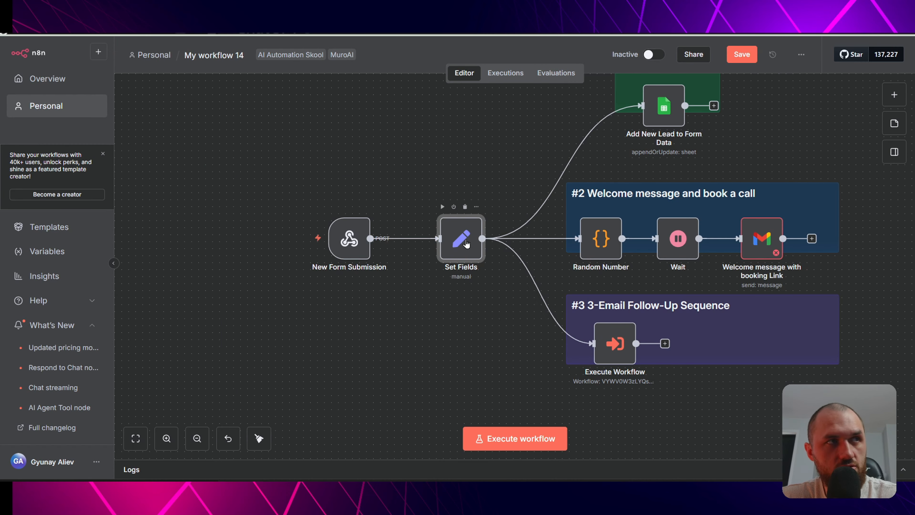
pyautogui.doubleClick(467, 244)
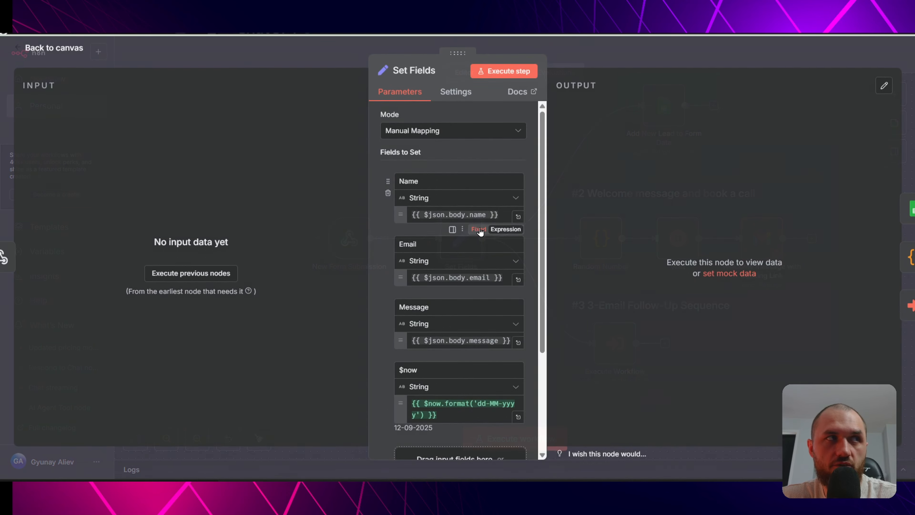
pyautogui.click(112, 40)
pyautogui.doubleClick(262, 247)
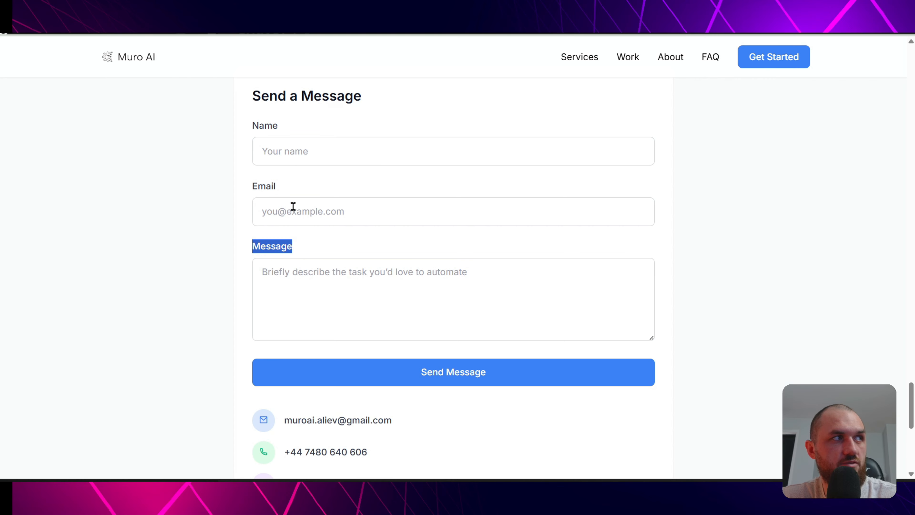
pyautogui.moveTo(258, 189); pyautogui.dragTo(289, 182)
pyautogui.moveTo(260, 125); pyautogui.dragTo(288, 124)
pyautogui.click(54, 37)
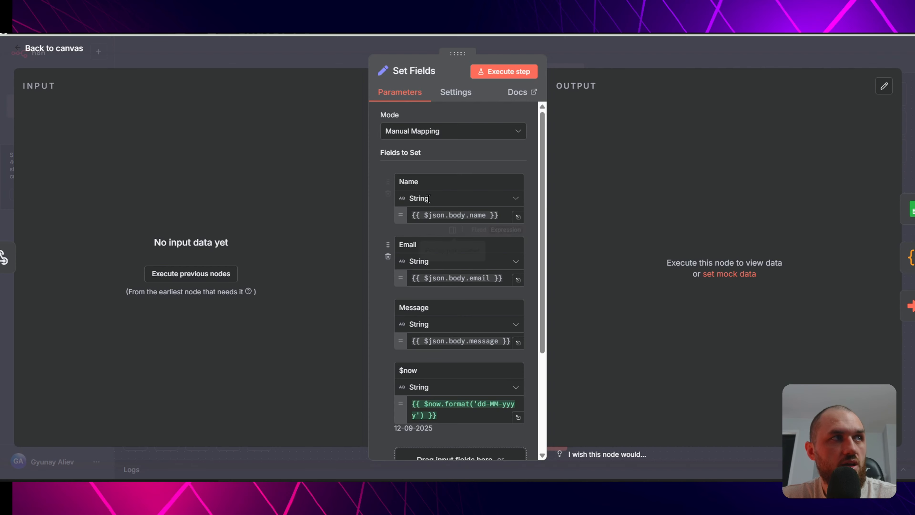
pyautogui.moveTo(404, 182); pyautogui.dragTo(425, 183)
pyautogui.moveTo(410, 245); pyautogui.dragTo(426, 246)
pyautogui.moveTo(413, 307); pyautogui.dragTo(432, 307)
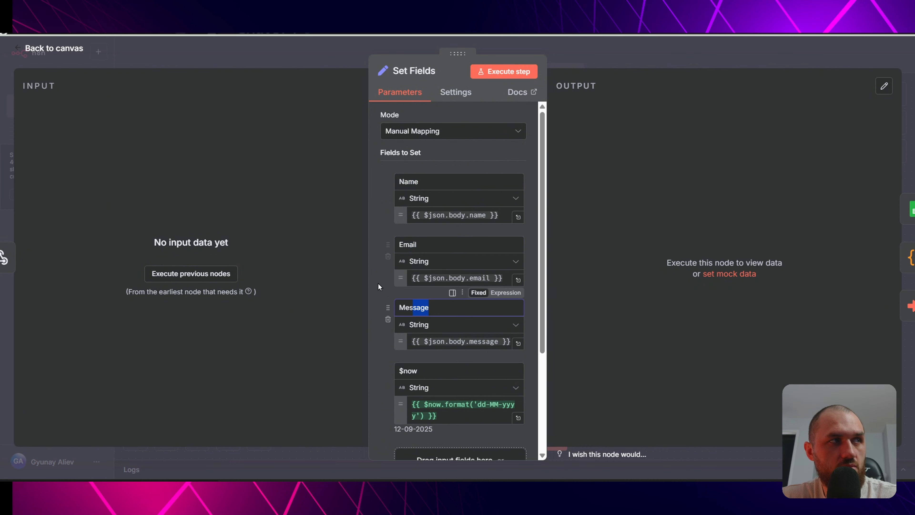
pyautogui.click(429, 279)
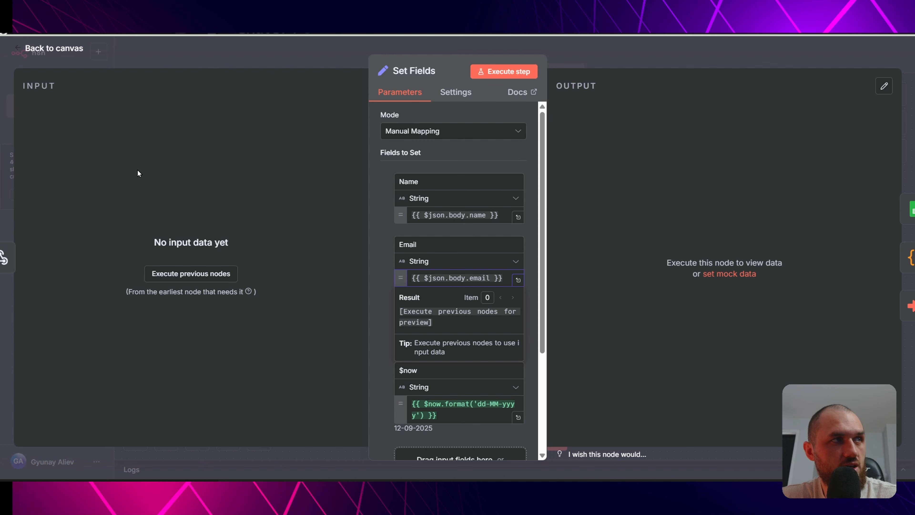
pyautogui.moveTo(290, 144); pyautogui.dragTo(432, 217)
pyautogui.click(456, 217)
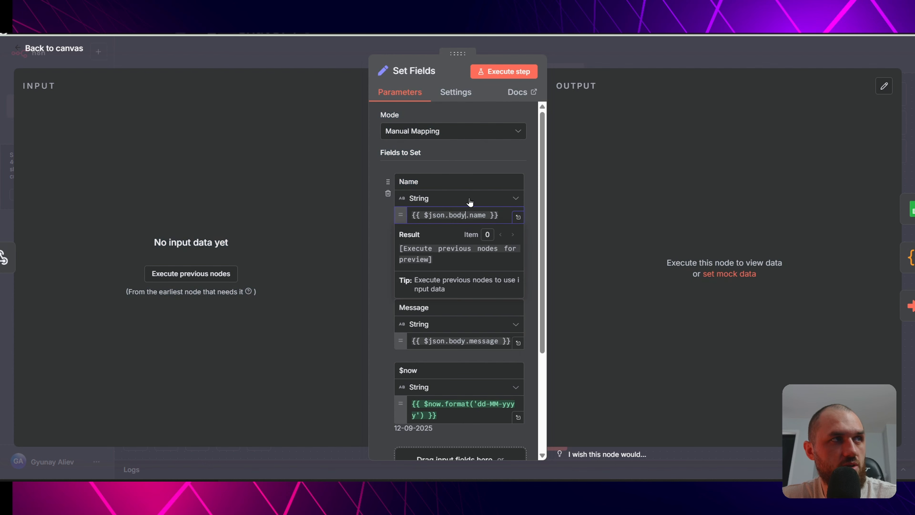
pyautogui.click(472, 160)
pyautogui.scroll(-3, 462, 333)
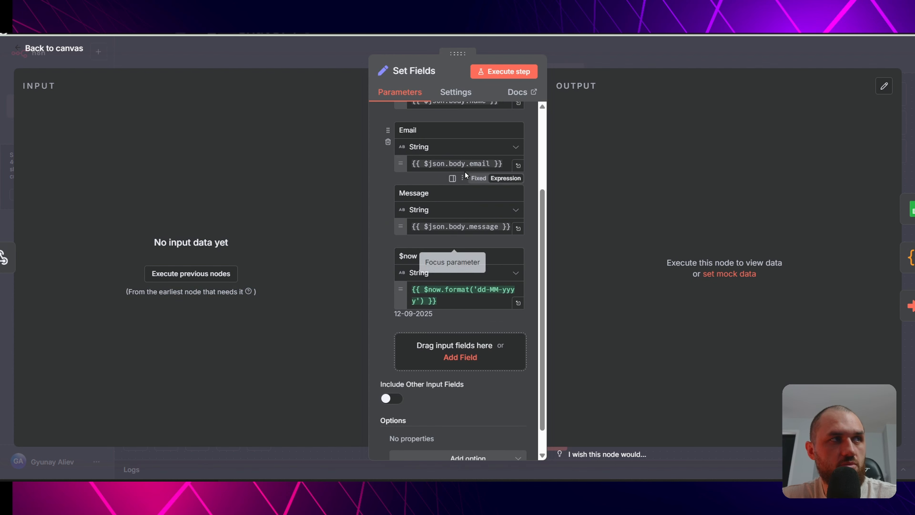
pyautogui.click(402, 254)
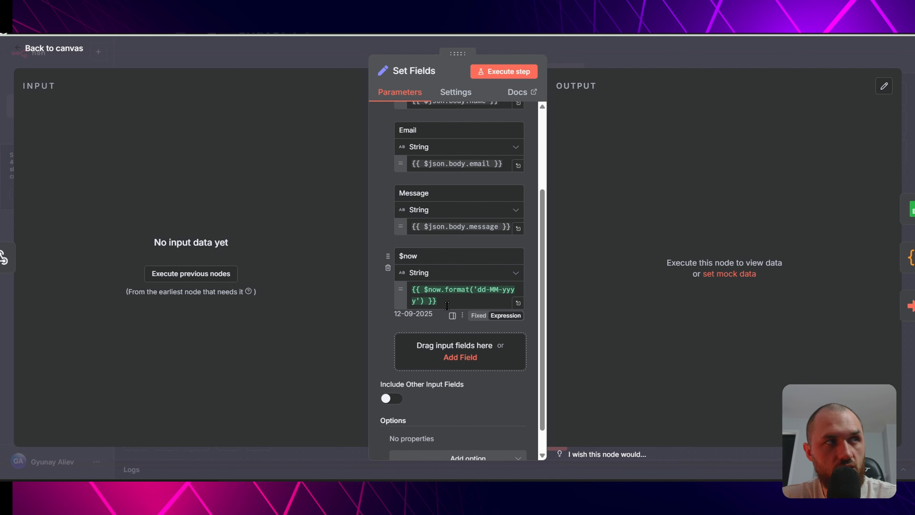
pyautogui.moveTo(447, 306); pyautogui.dragTo(397, 289)
pyautogui.click(377, 233)
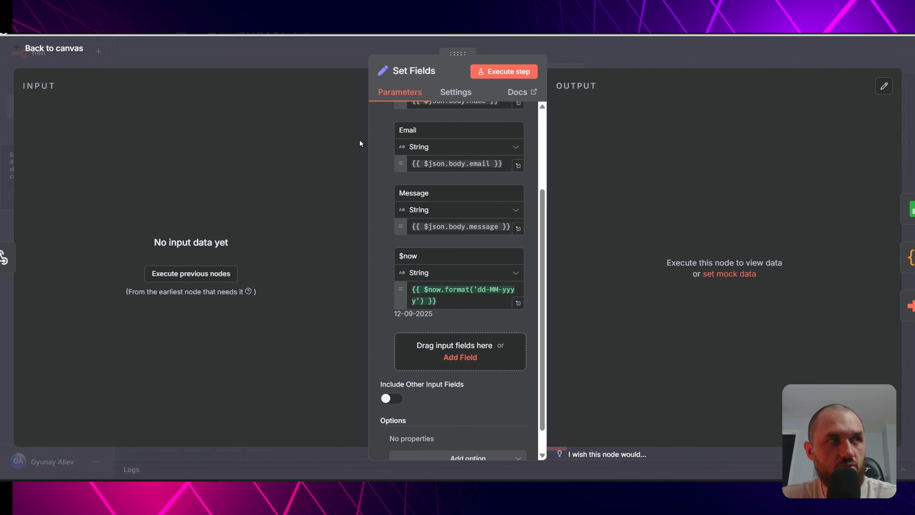
pyautogui.click(321, 51)
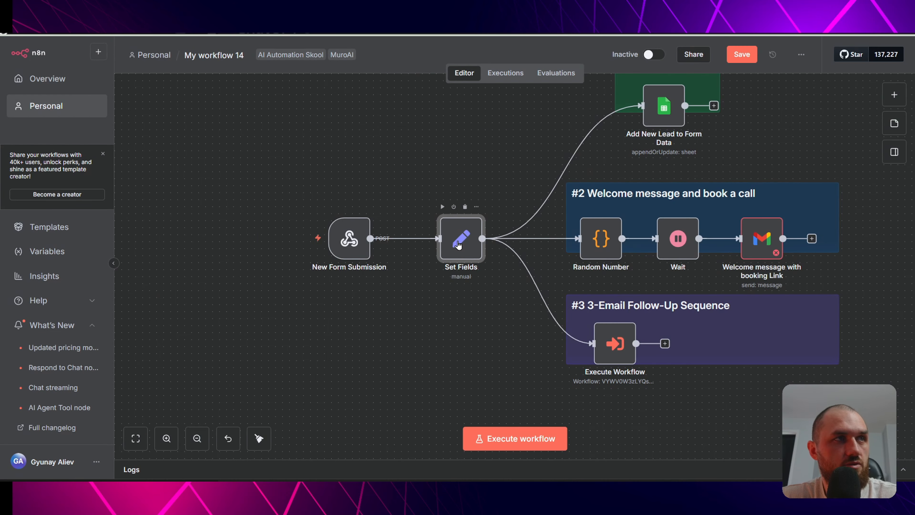
# - Check the Add New Lead to Form Data node's Google Sheets credential options without creating one
pyautogui.scroll(2, 530, 135)
pyautogui.hscroll(3, 529, 135)
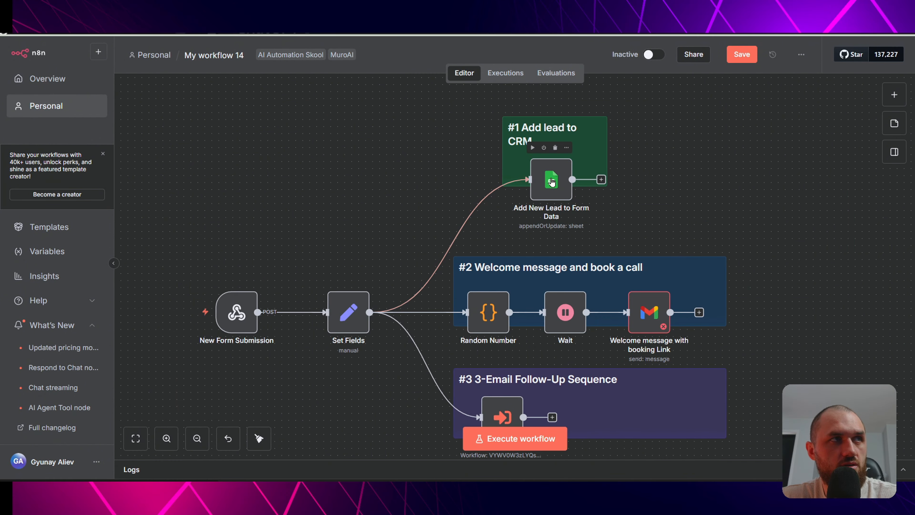
pyautogui.click(552, 182)
pyautogui.doubleClick(552, 182)
pyautogui.click(447, 128)
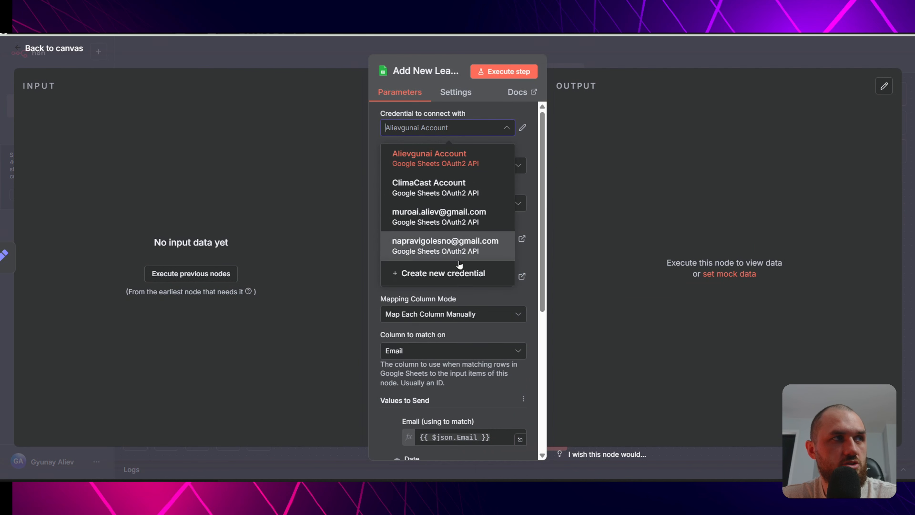
pyautogui.click(448, 275)
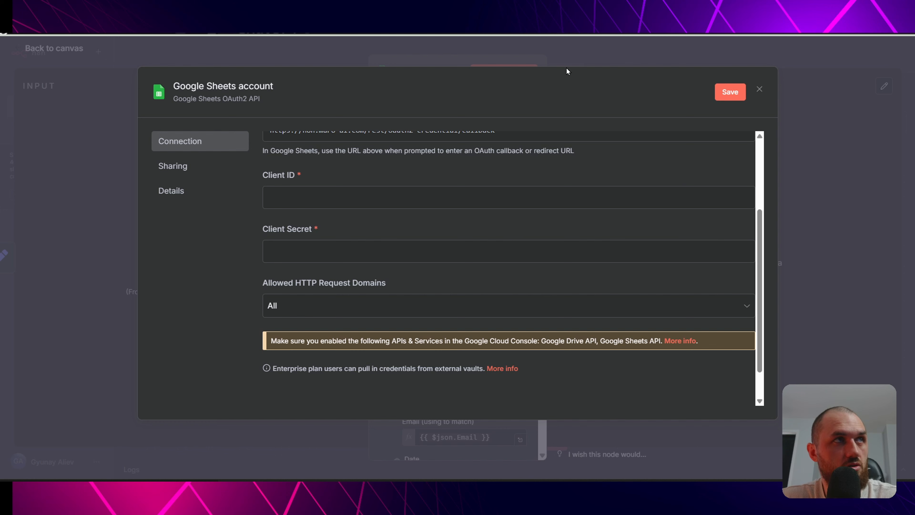
pyautogui.click(583, 49)
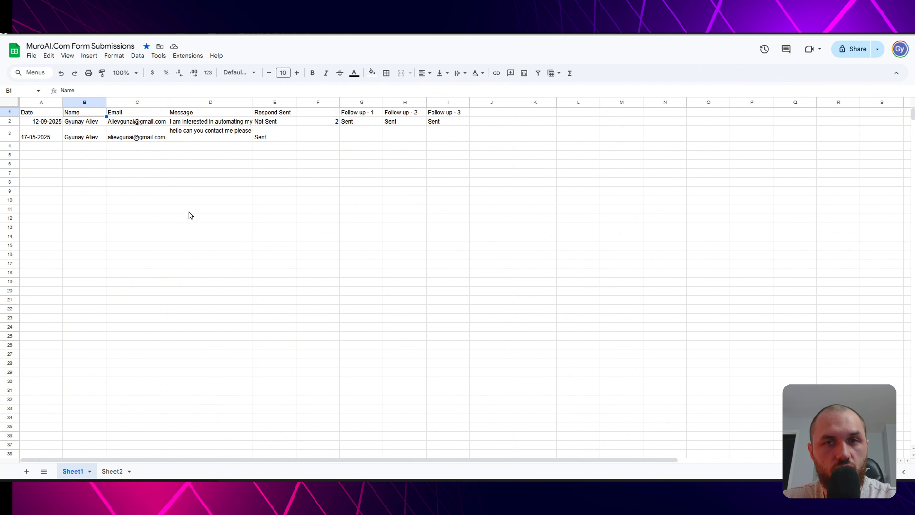
pyautogui.click(50, 115)
pyautogui.press('Right')
pyautogui.press('Right')
pyautogui.press('Right')
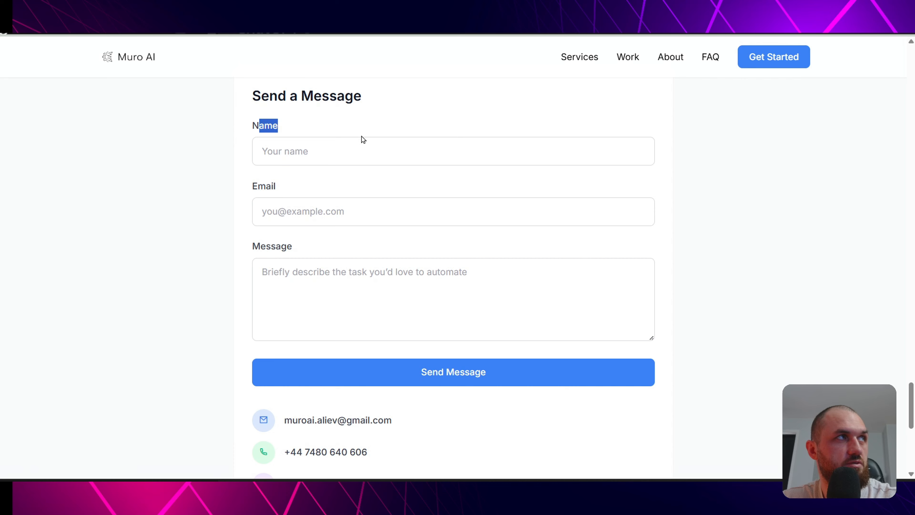
pyautogui.click(362, 137)
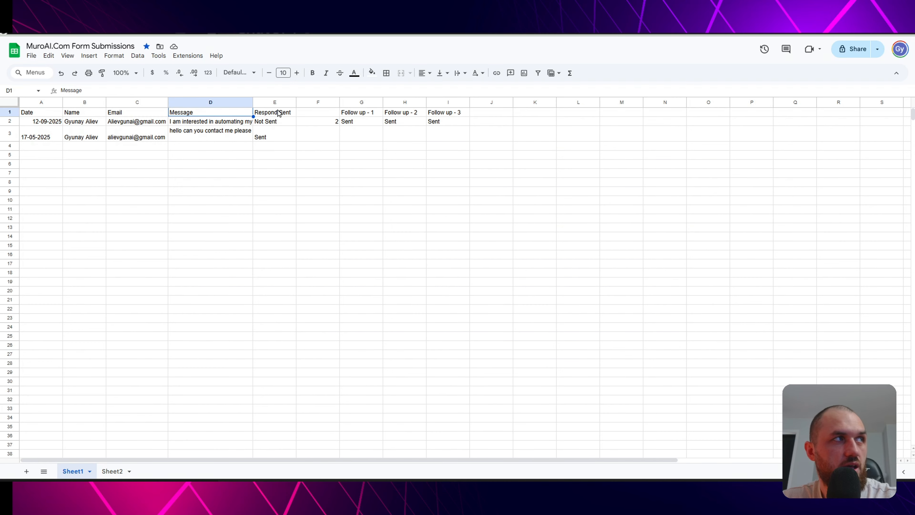
pyautogui.click(279, 113)
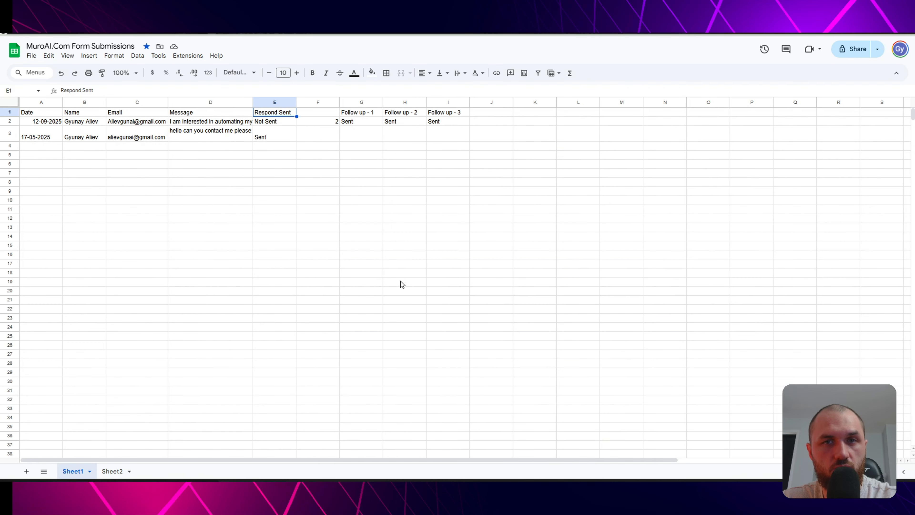
pyautogui.click(283, 137)
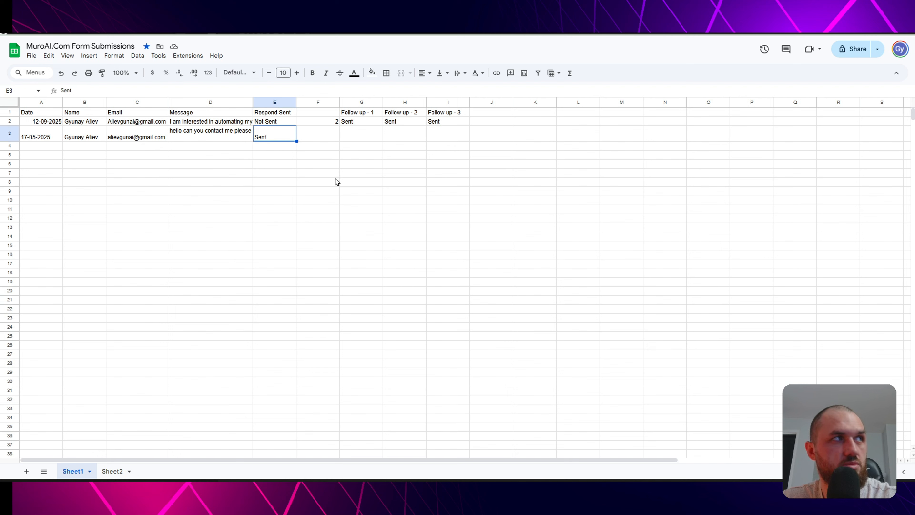
pyautogui.press('Up')
pyautogui.press('Up')
pyautogui.press('Right')
pyautogui.press('Right')
pyautogui.press('Right')
pyautogui.press('Right')
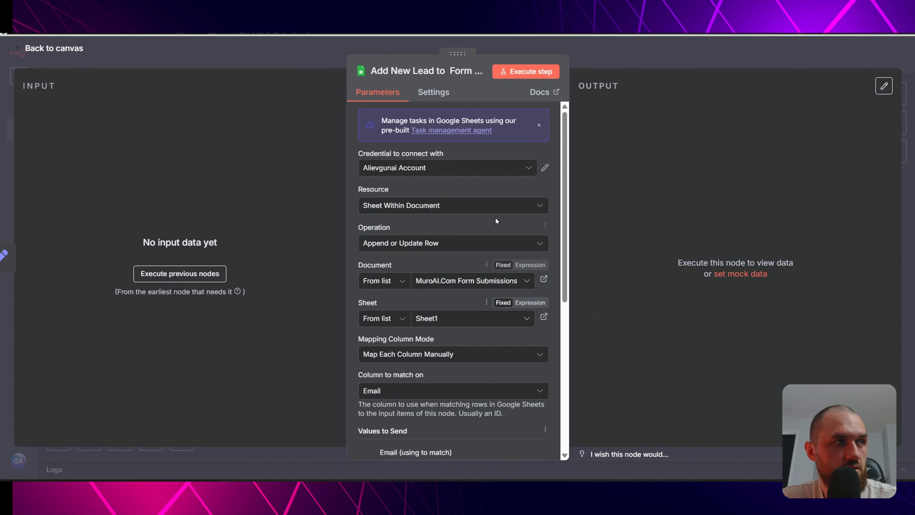
# - Refresh the Add New Lead step's Values to Send columns from the sheet
pyautogui.scroll(-5, 495, 216)
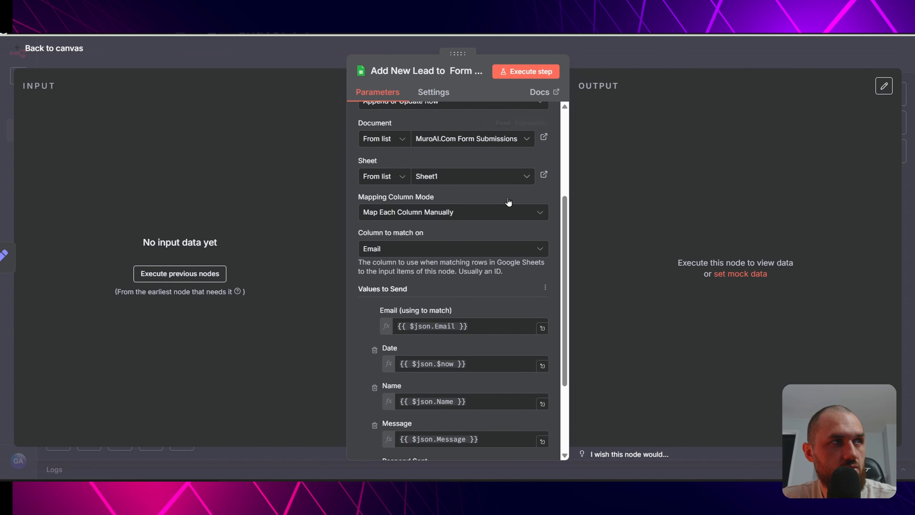
pyautogui.scroll(-3, 483, 233)
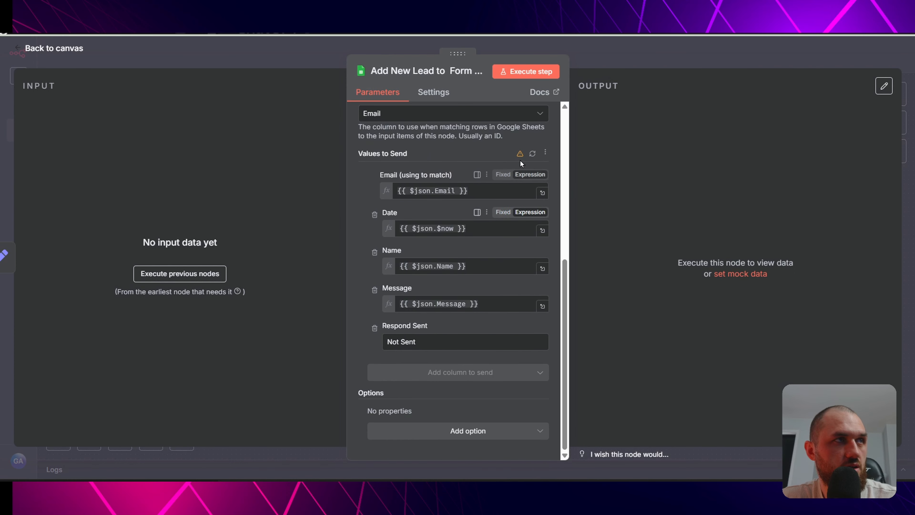
pyautogui.click(533, 154)
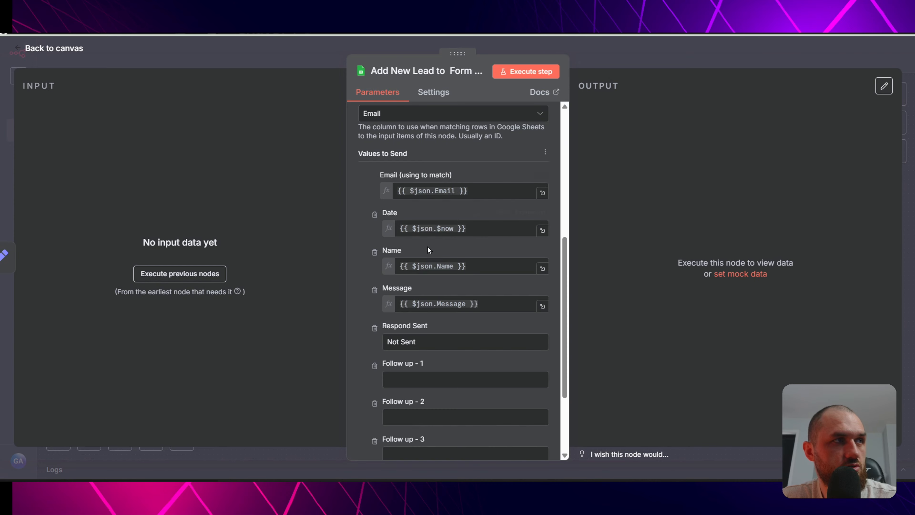
pyautogui.press('Escape')
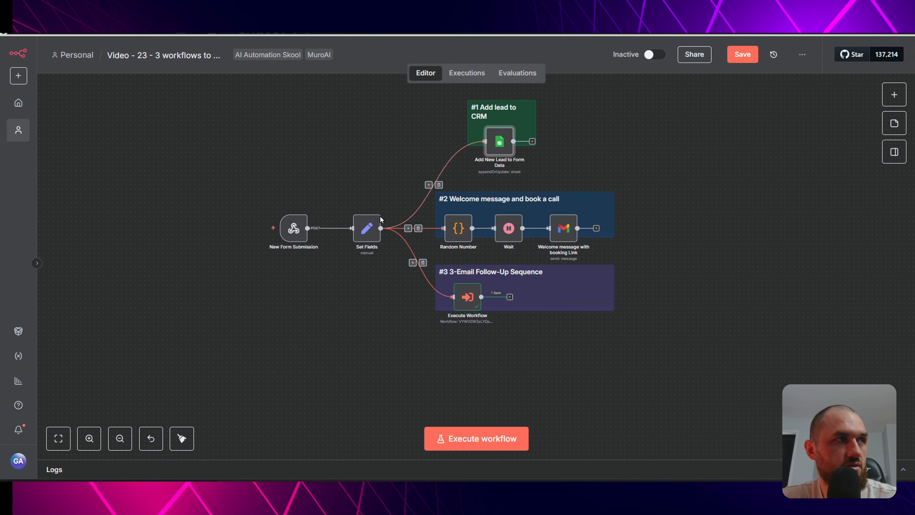
# - Reopen the step to verify the new Follow up fields and their Not Sent default
pyautogui.doubleClick(506, 149)
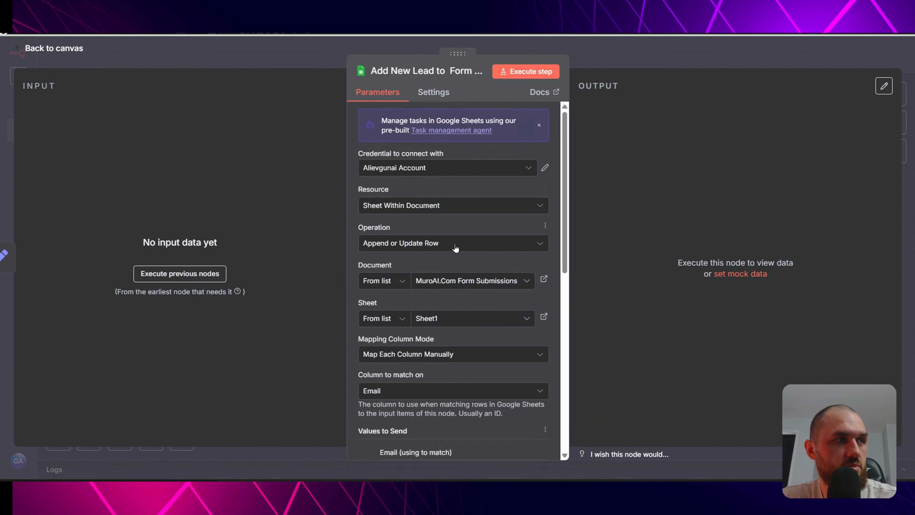
pyautogui.scroll(-5, 456, 244)
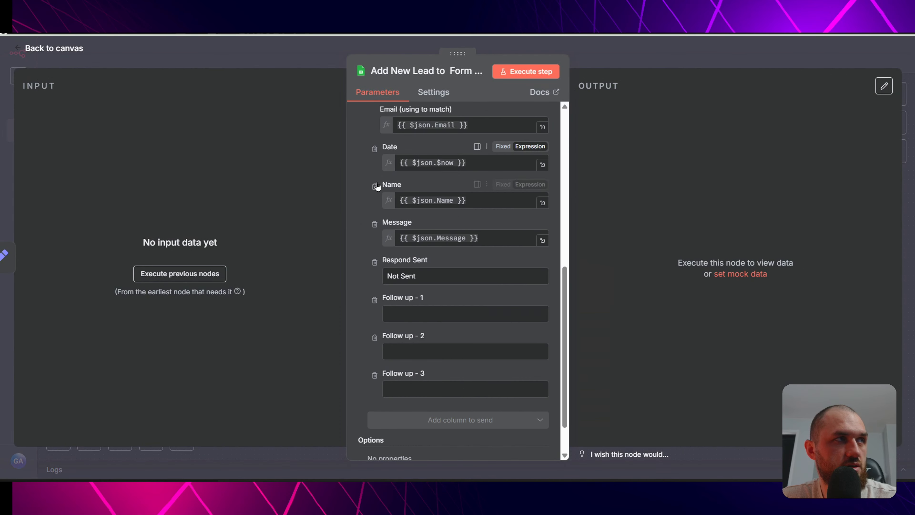
pyautogui.scroll(-2, 470, 278)
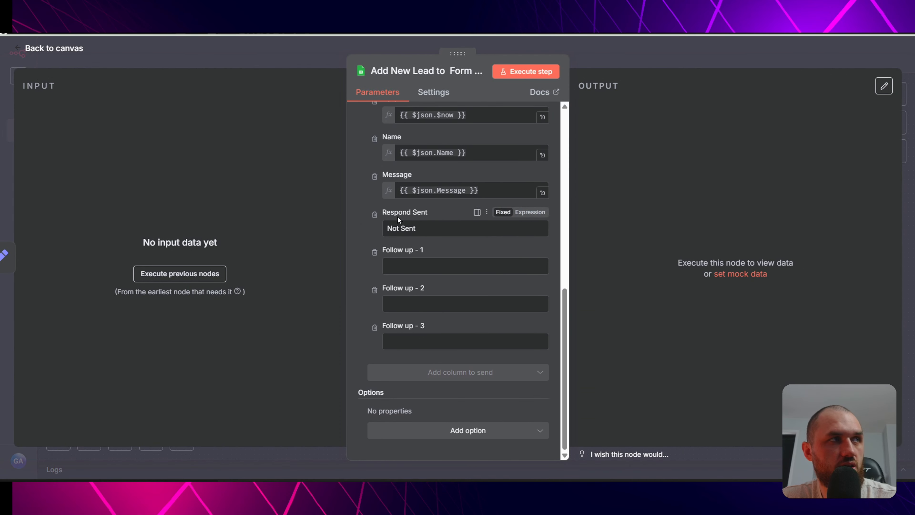
pyautogui.tripleClick(424, 224)
pyautogui.click(317, 67)
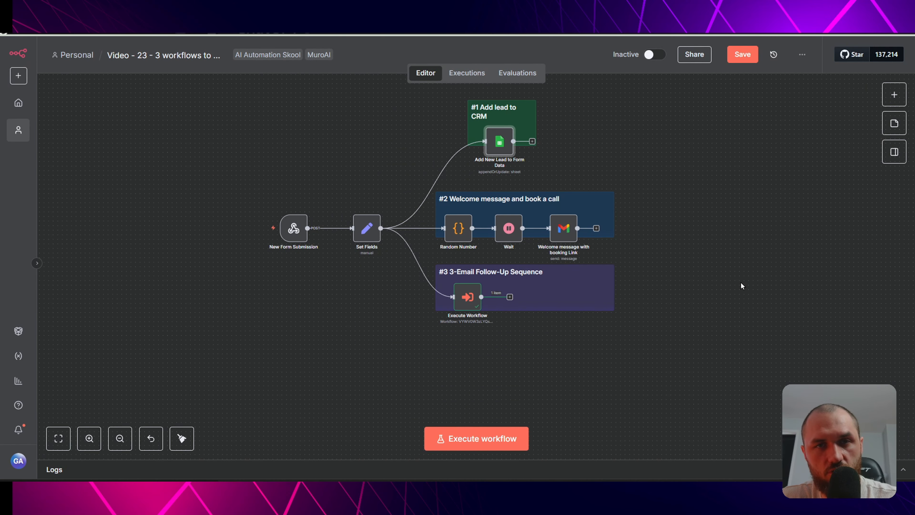
pyautogui.scroll(3, 465, 225)
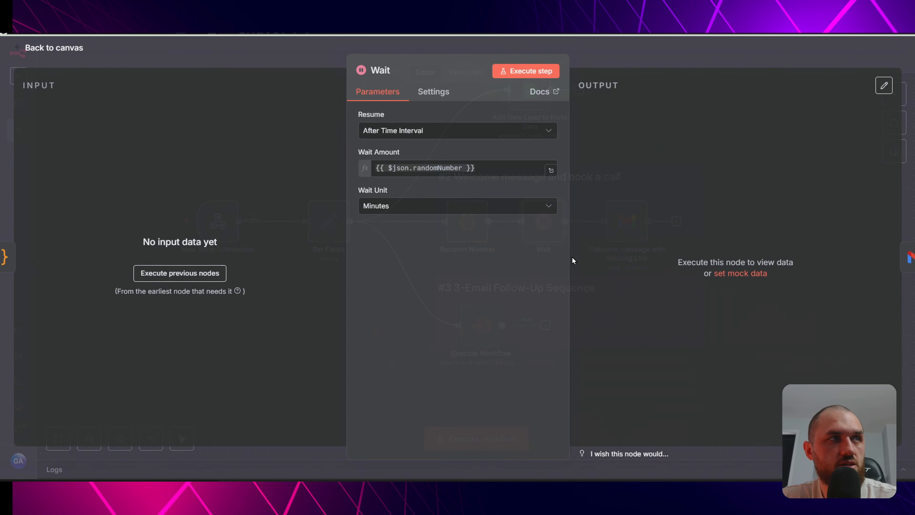
# - Inspect the Wait node and the Random Number code node settings
pyautogui.doubleClick(543, 225)
pyautogui.click(313, 60)
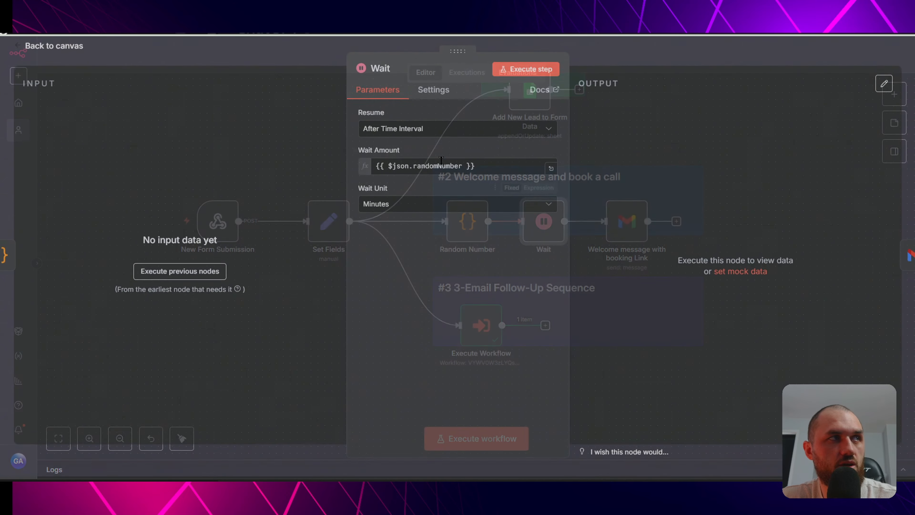
pyautogui.click(333, 59)
pyautogui.doubleClick(468, 221)
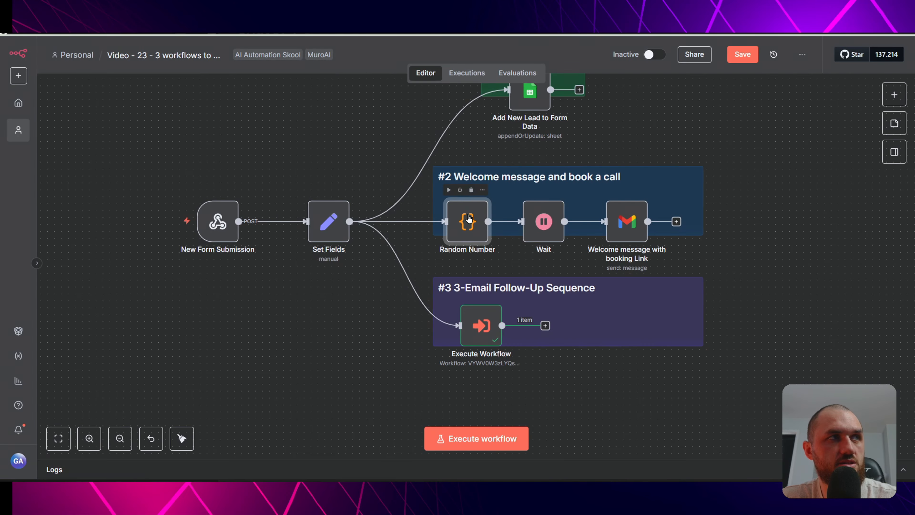
pyautogui.click(368, 55)
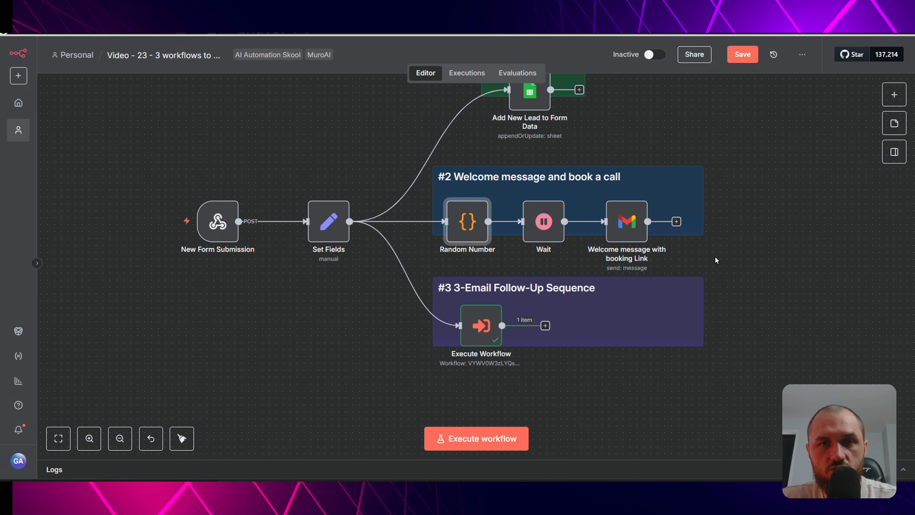
# - Check the welcome email's Gmail credential and To expression, then open its HTML message in the expression editor
pyautogui.doubleClick(641, 232)
pyautogui.click(435, 169)
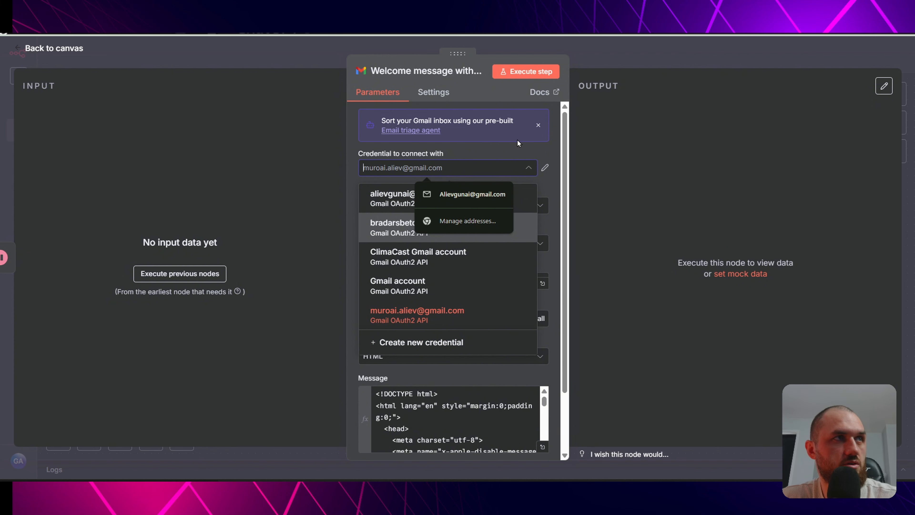
pyautogui.click(505, 144)
pyautogui.click(468, 281)
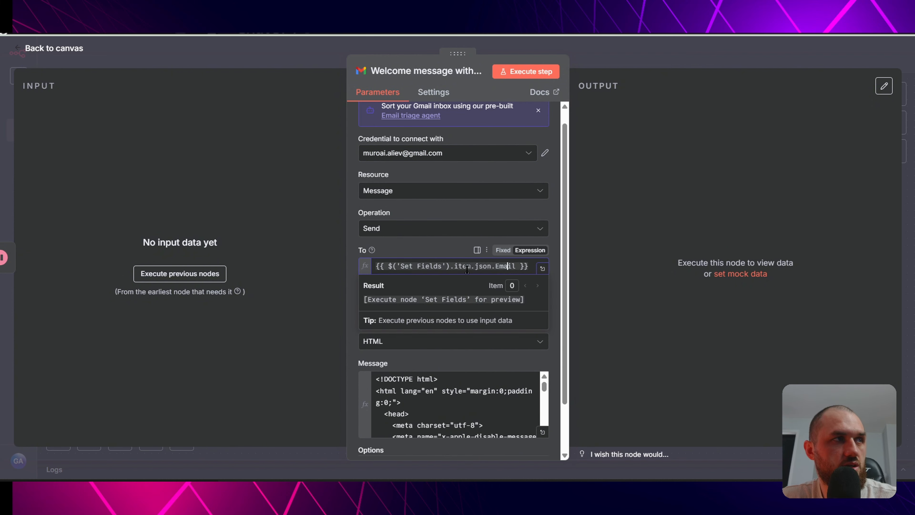
pyautogui.click(312, 53)
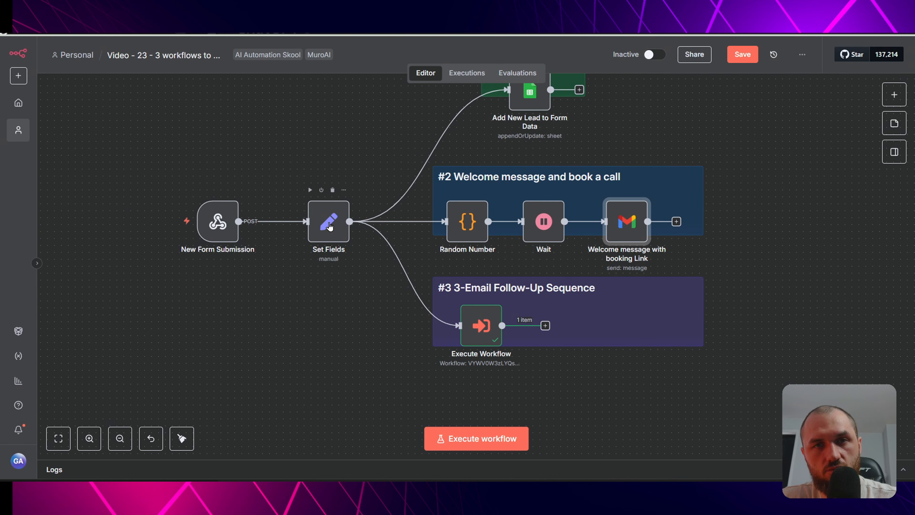
pyautogui.doubleClick(627, 222)
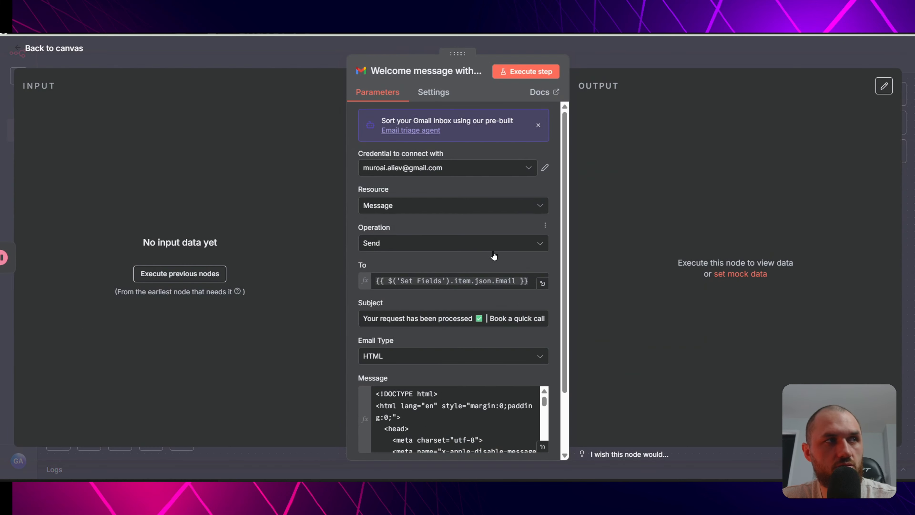
pyautogui.scroll(-3, 494, 255)
pyautogui.click(543, 372)
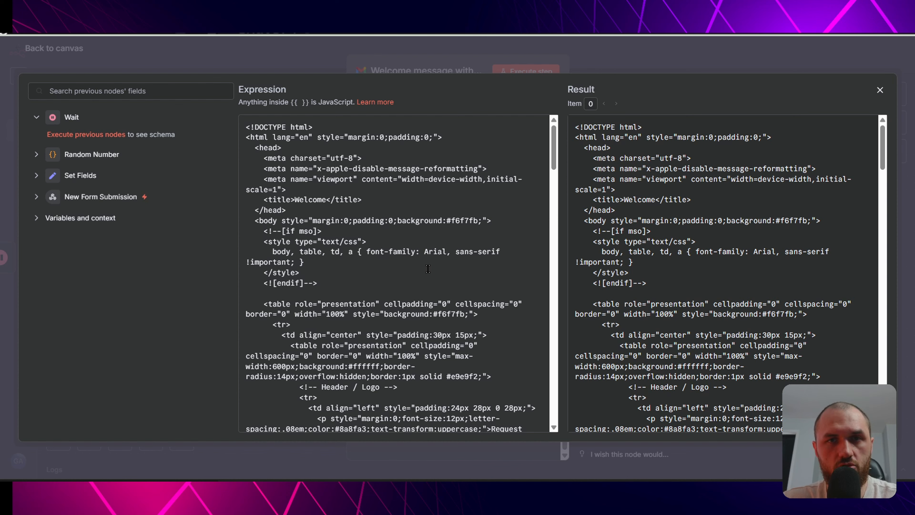
# - Review the greeting name, lead message placeholder and profile photo URL in the welcome email HTML
pyautogui.scroll(-7, 433, 202)
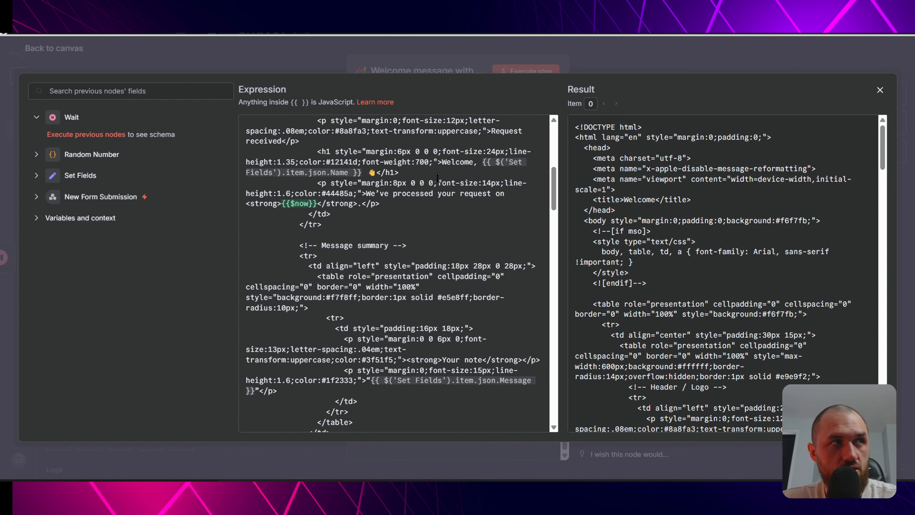
pyautogui.scroll(2, 431, 227)
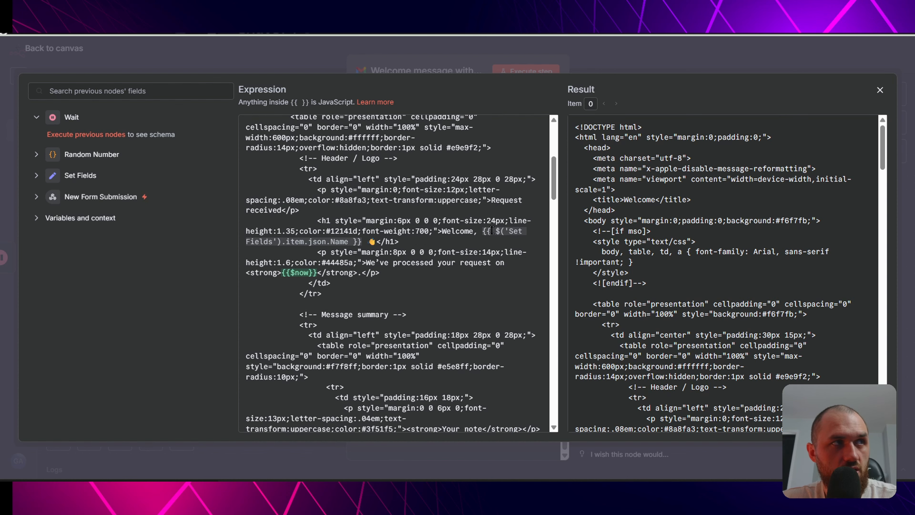
pyautogui.moveTo(483, 231); pyautogui.dragTo(417, 254)
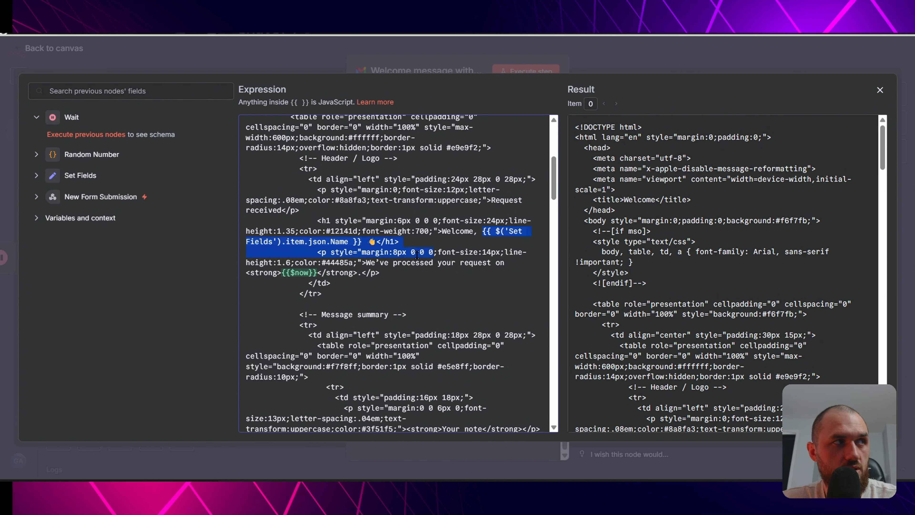
pyautogui.click(428, 269)
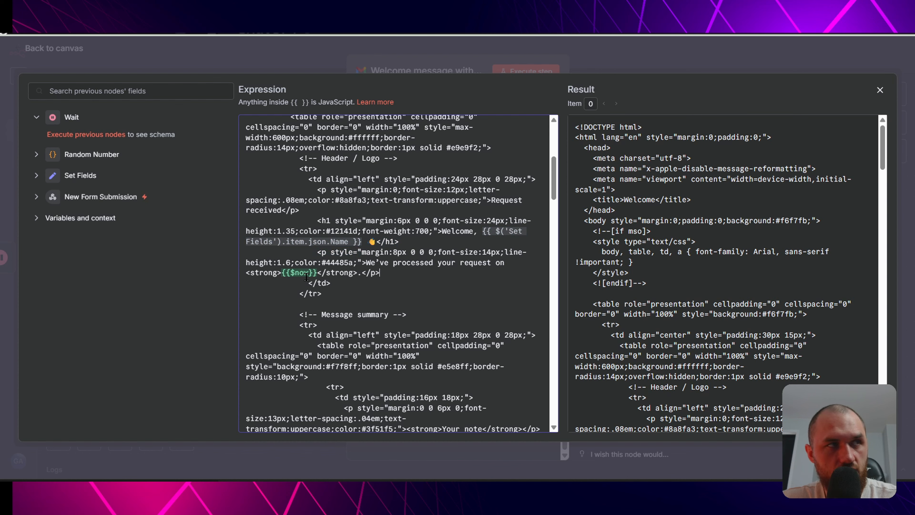
pyautogui.scroll(-5, 491, 254)
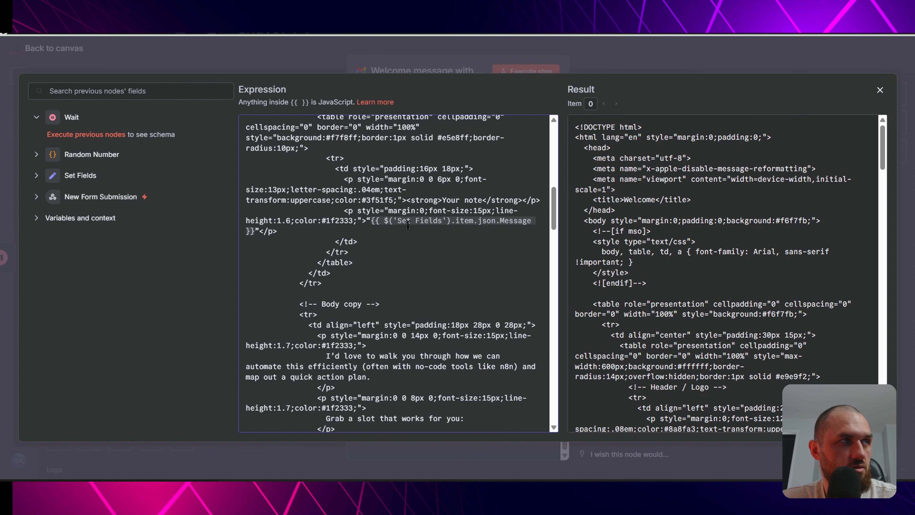
pyautogui.moveTo(374, 222); pyautogui.dragTo(257, 232)
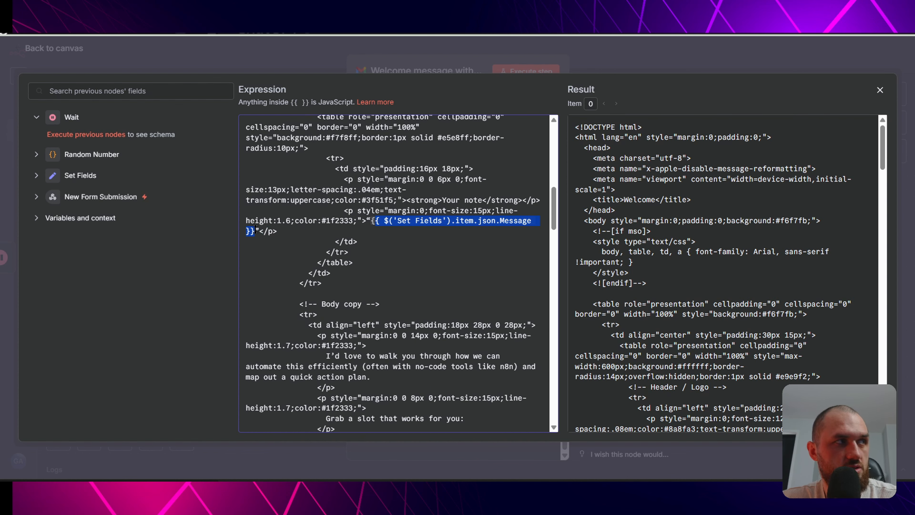
pyautogui.click(427, 263)
pyautogui.scroll(-3, 429, 234)
pyautogui.scroll(-9, 428, 234)
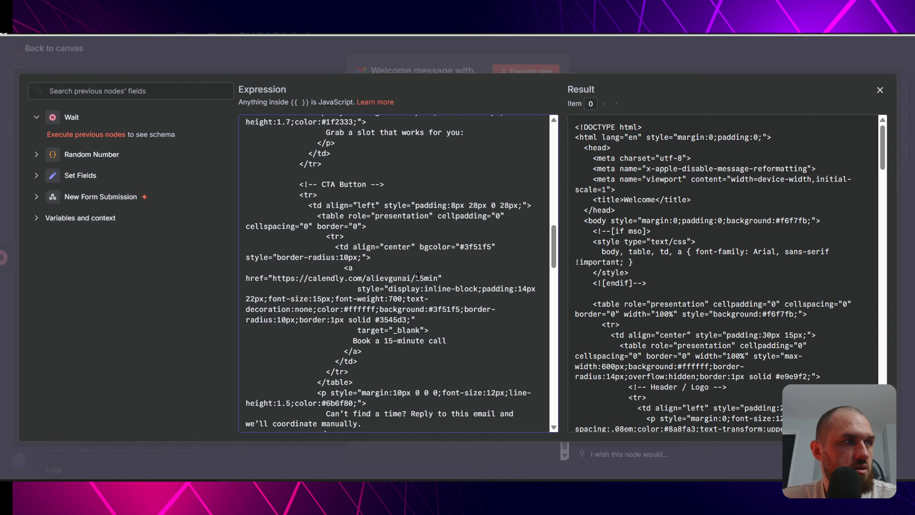
pyautogui.scroll(-5, 420, 304)
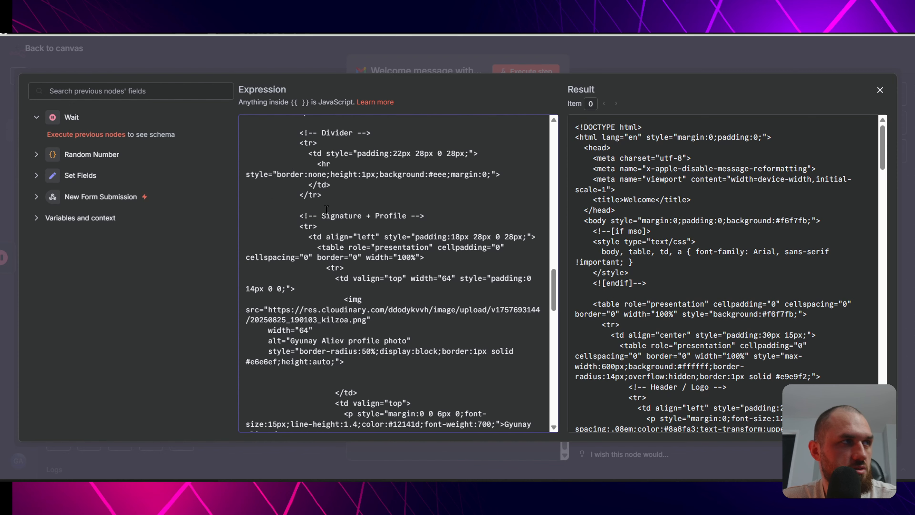
pyautogui.moveTo(362, 216); pyautogui.dragTo(407, 215)
pyautogui.scroll(-2, 421, 281)
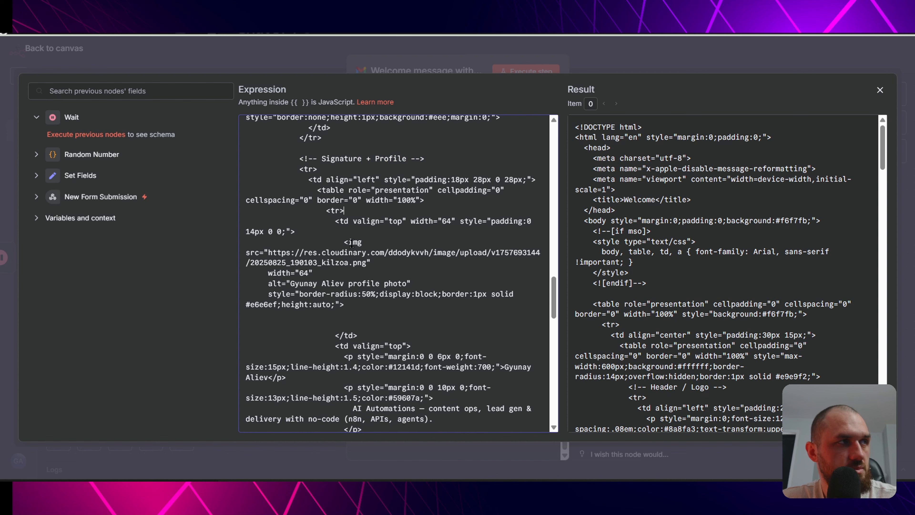
pyautogui.moveTo(364, 261); pyautogui.dragTo(269, 252)
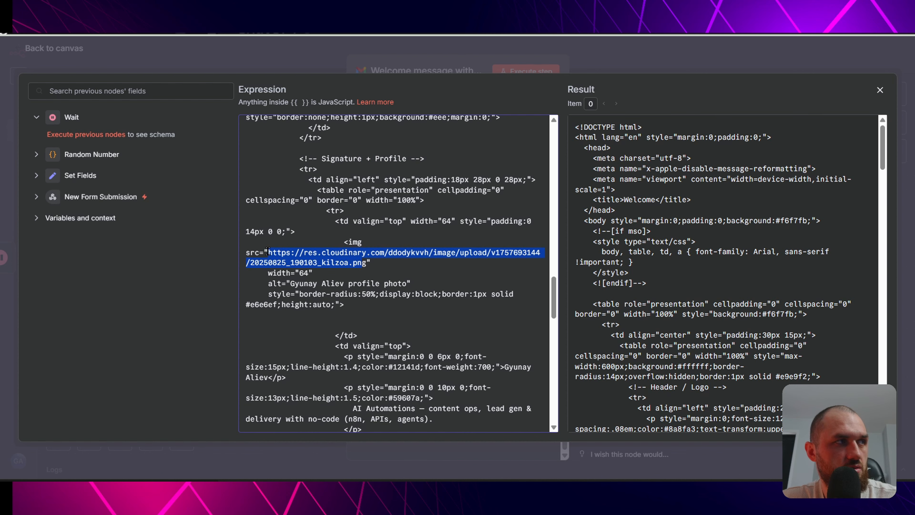
pyautogui.moveTo(366, 262); pyautogui.dragTo(308, 254)
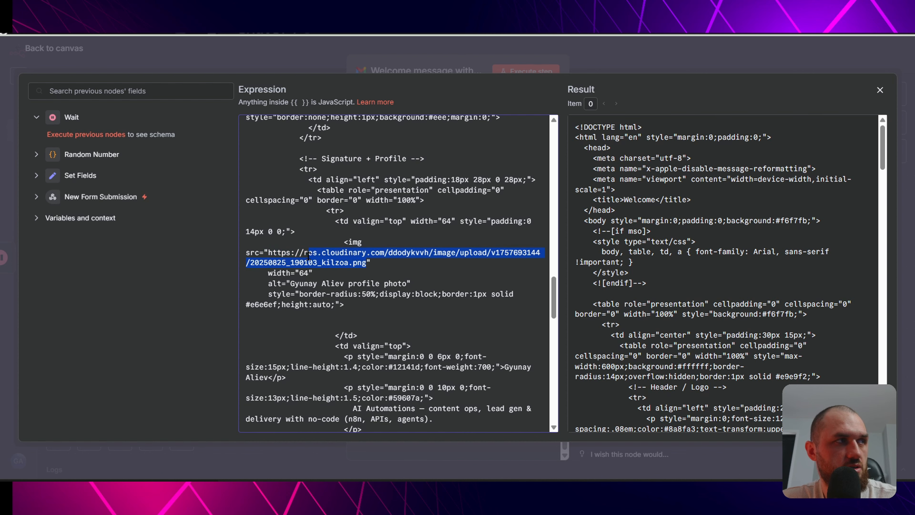
pyautogui.scroll(-4, 396, 281)
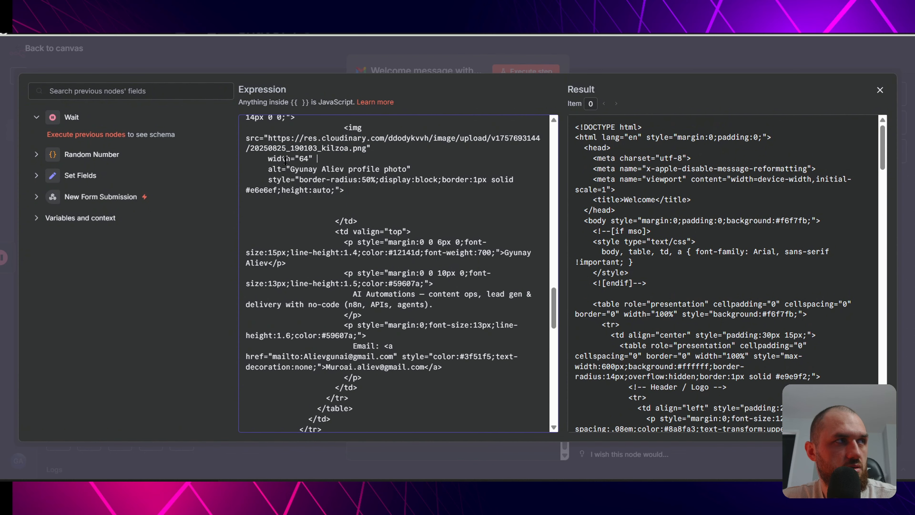
# - Review the signature name, email line and social link entries further down the template
pyautogui.click(395, 189)
pyautogui.scroll(-2, 424, 261)
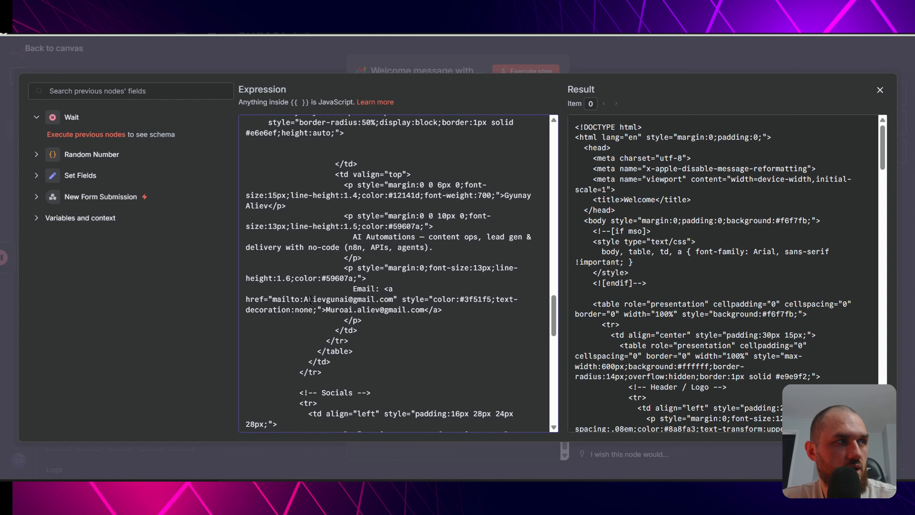
pyautogui.moveTo(311, 299); pyautogui.dragTo(455, 298)
pyautogui.click(462, 334)
pyautogui.scroll(-5, 462, 335)
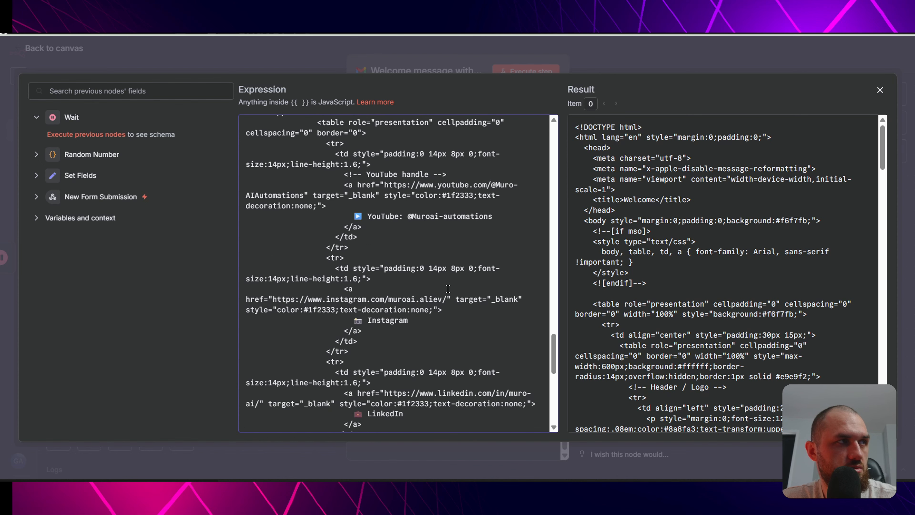
pyautogui.scroll(4, 440, 292)
pyautogui.moveTo(407, 332); pyautogui.dragTo(475, 332)
pyautogui.scroll(-4, 432, 307)
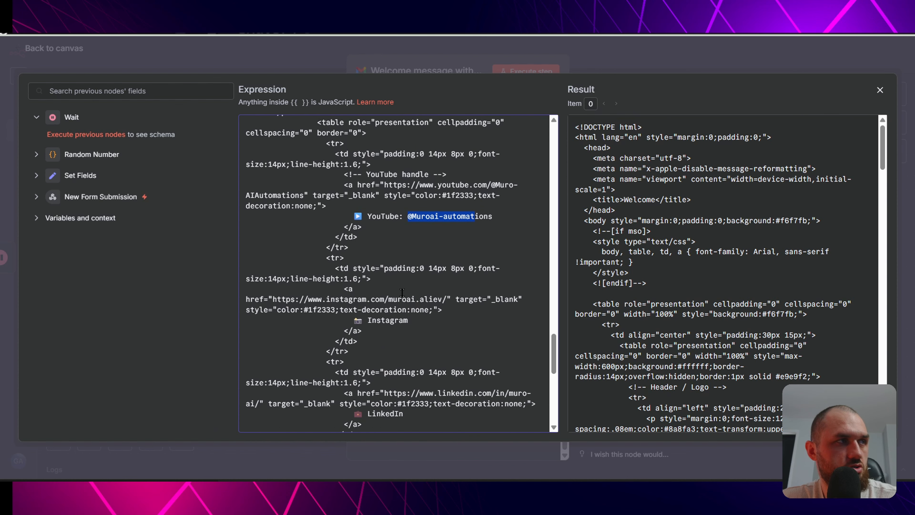
pyautogui.scroll(-4, 413, 335)
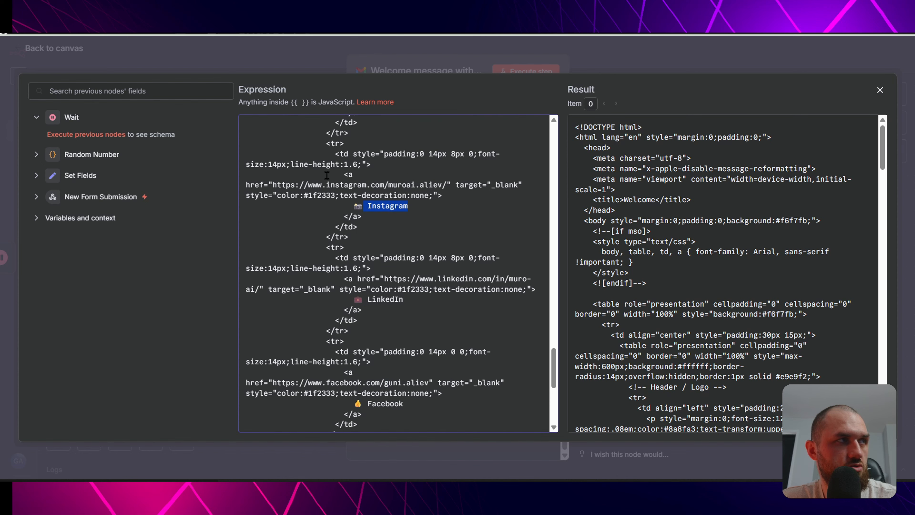
pyautogui.moveTo(358, 268); pyautogui.dragTo(374, 271)
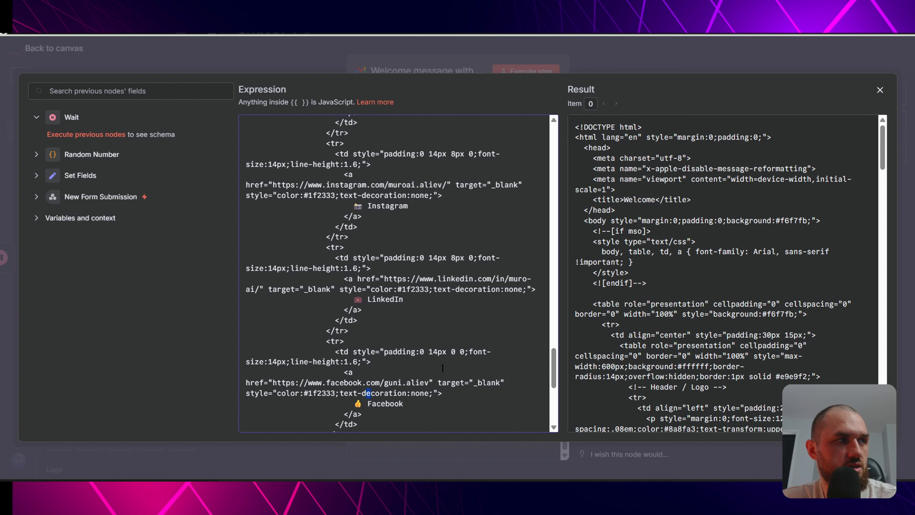
pyautogui.scroll(-8, 442, 368)
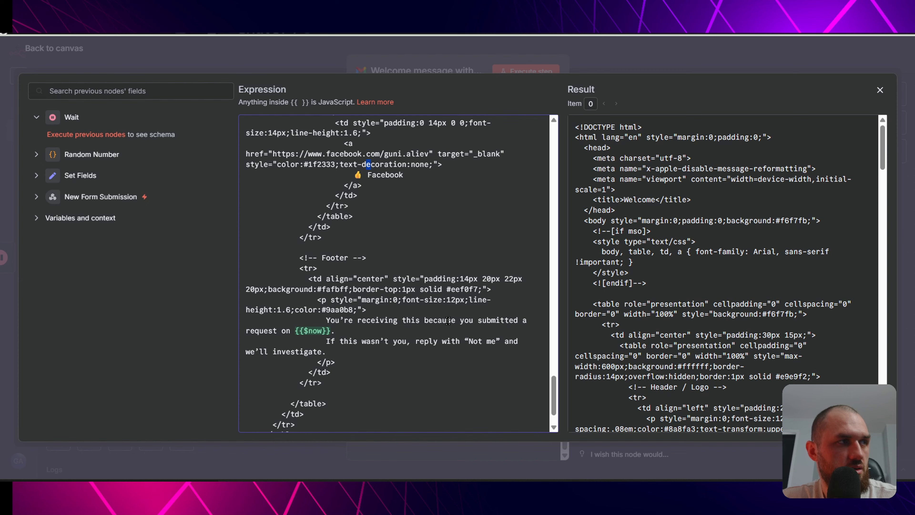
pyautogui.scroll(-2, 448, 320)
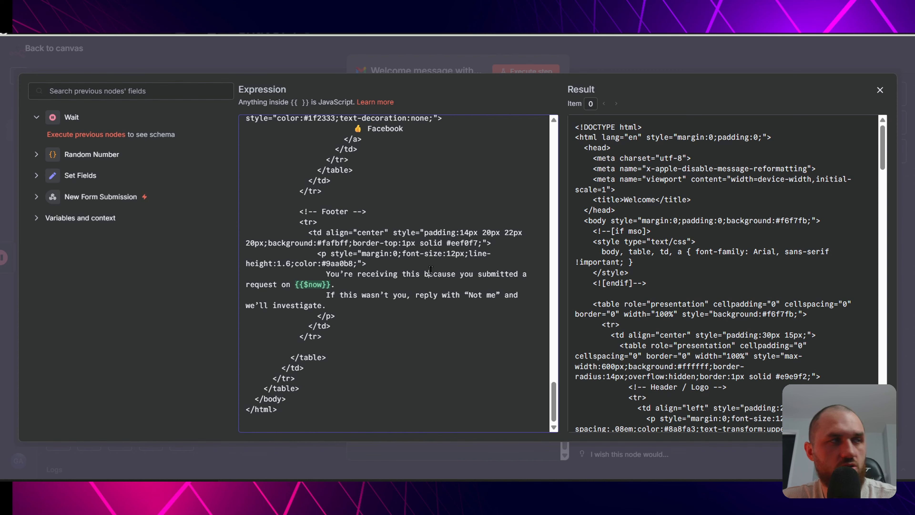
pyautogui.scroll(5, 273, 277)
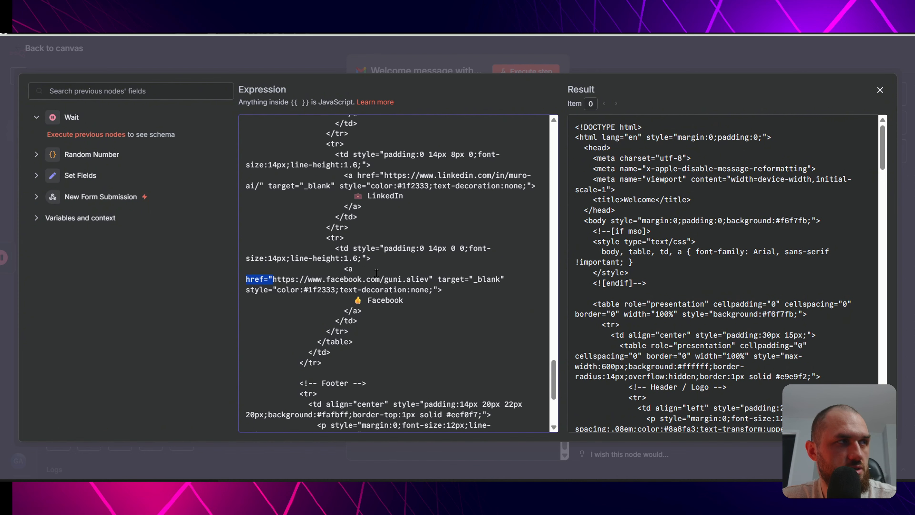
pyautogui.moveTo(403, 265); pyautogui.dragTo(266, 242)
pyautogui.click(359, 252)
pyautogui.scroll(3, 405, 240)
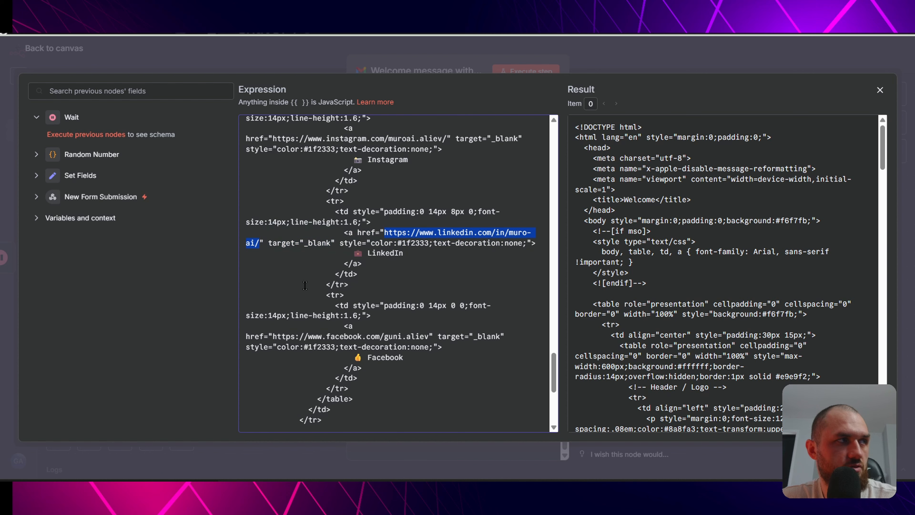
# - Replace the LinkedIn link with the placeholder 'Your linkedinn account'
pyautogui.write('Your linkedinn account')
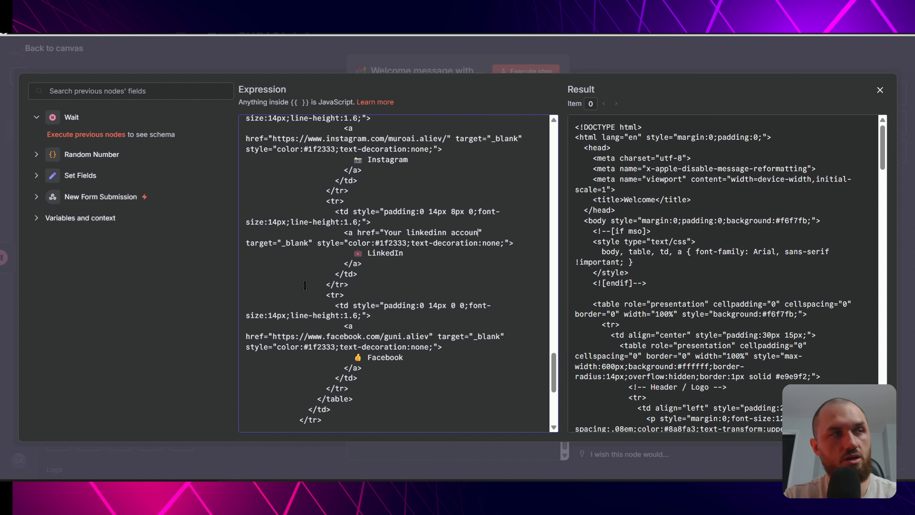
pyautogui.hotkey('ctrl', 'shift', 'Left')
pyautogui.hotkey('ctrl', 'shift', 'Left')
pyautogui.hotkey('ctrl', 'shift', 'Left')
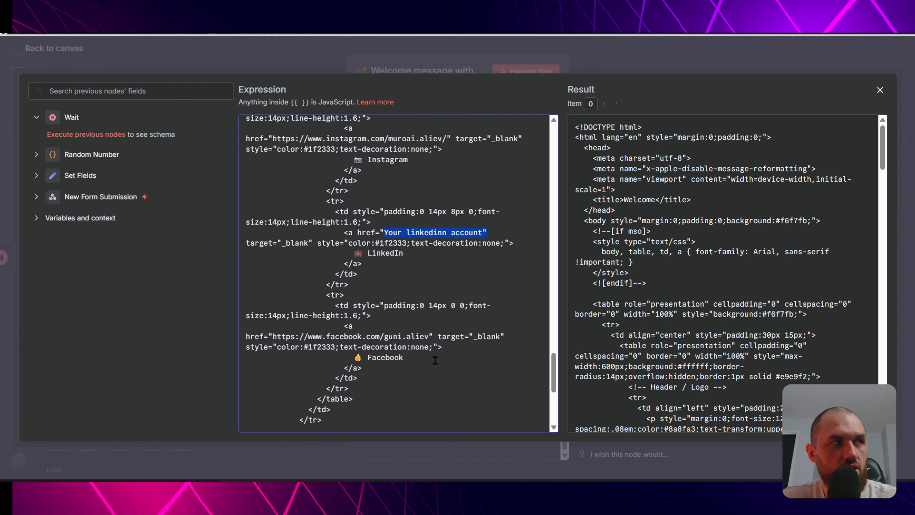
pyautogui.scroll(4, 435, 360)
pyautogui.scroll(2, 416, 285)
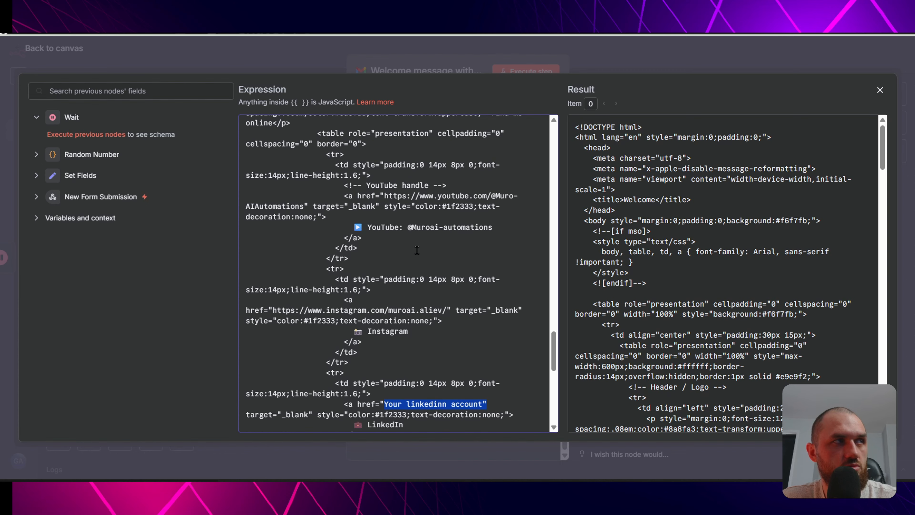
pyautogui.scroll(4, 417, 250)
pyautogui.scroll(10, 455, 315)
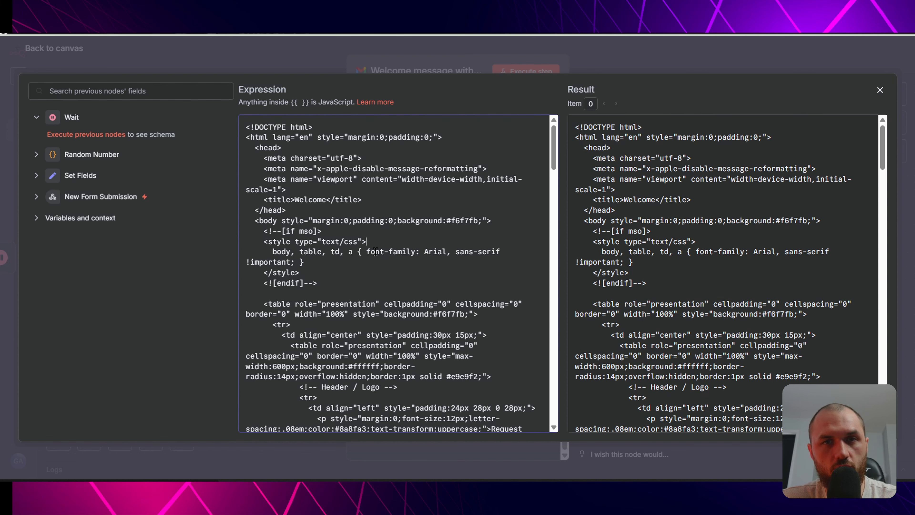
# - Copy the entire welcome email HTML and switch over to ChatGPT
pyautogui.hotkey('ctrl', 'a')
pyautogui.scroll(-10, 385, 258)
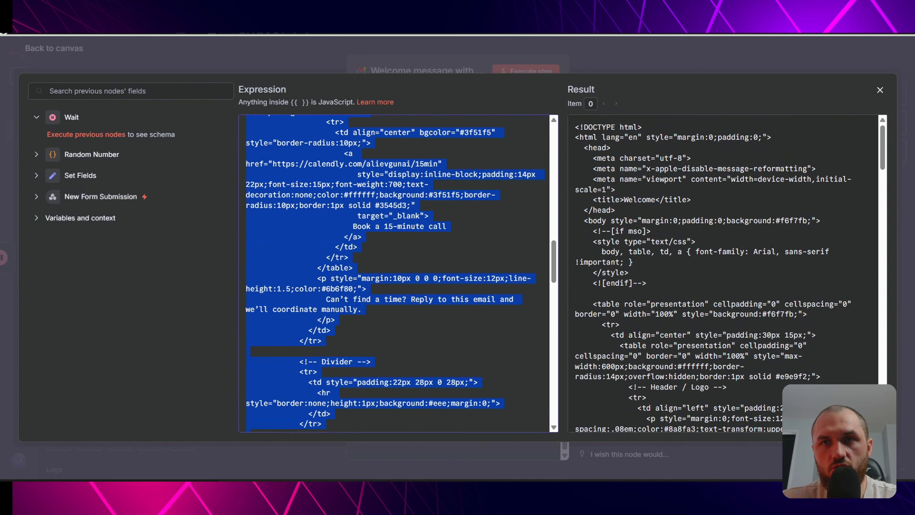
pyautogui.hotkey('alt', 'Tab')
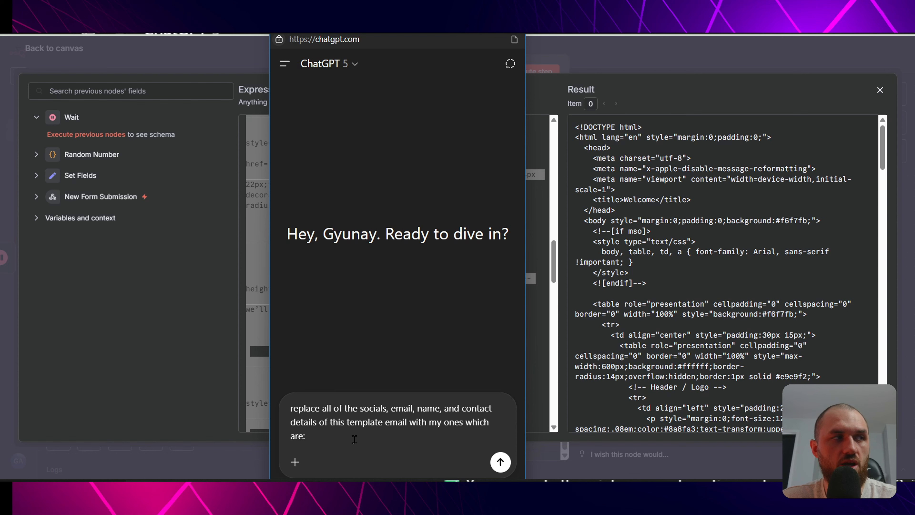
# - Add 'This is the template:' with the pasted HTML to the ChatGPT prompt, send it, and read the reply
pyautogui.hotkey('shift', 'Return')
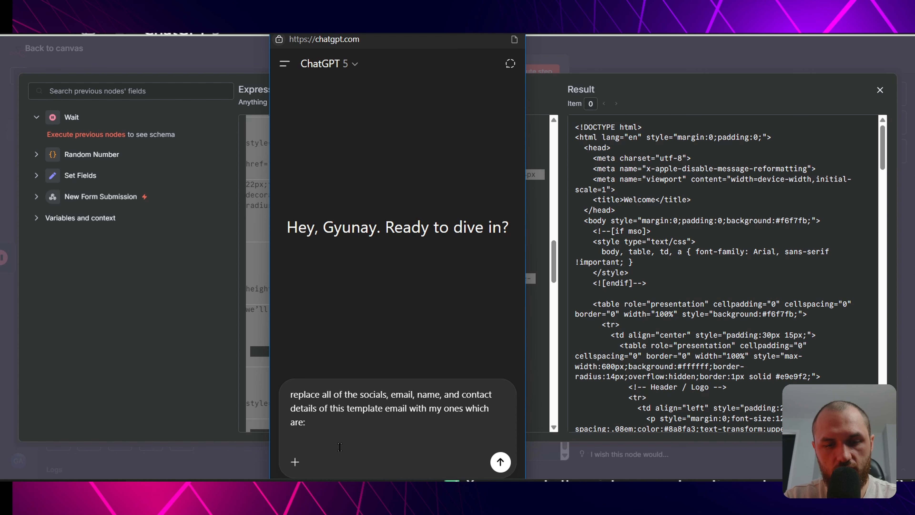
pyautogui.write('This is the template')
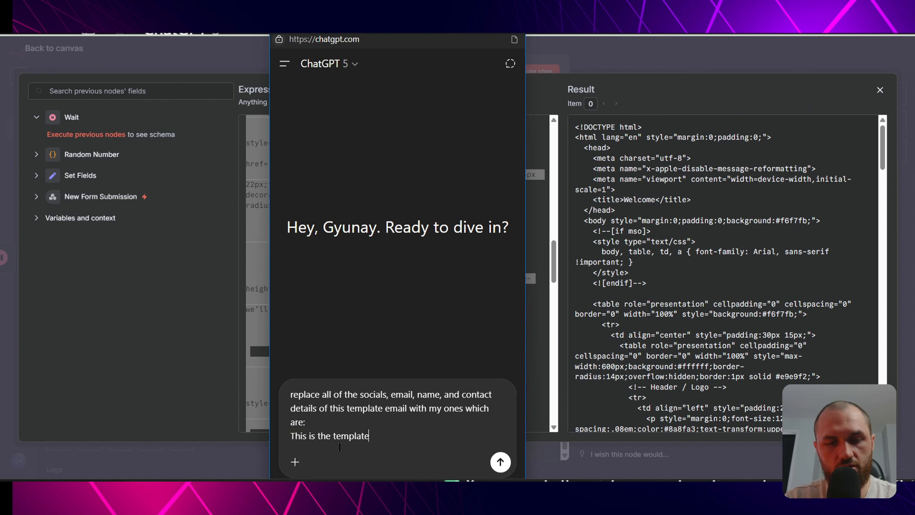
pyautogui.write(':')
pyautogui.hotkey('shift', 'Return')
pyautogui.hotkey('shift', 'Return')
pyautogui.hotkey('ctrl', 'v')
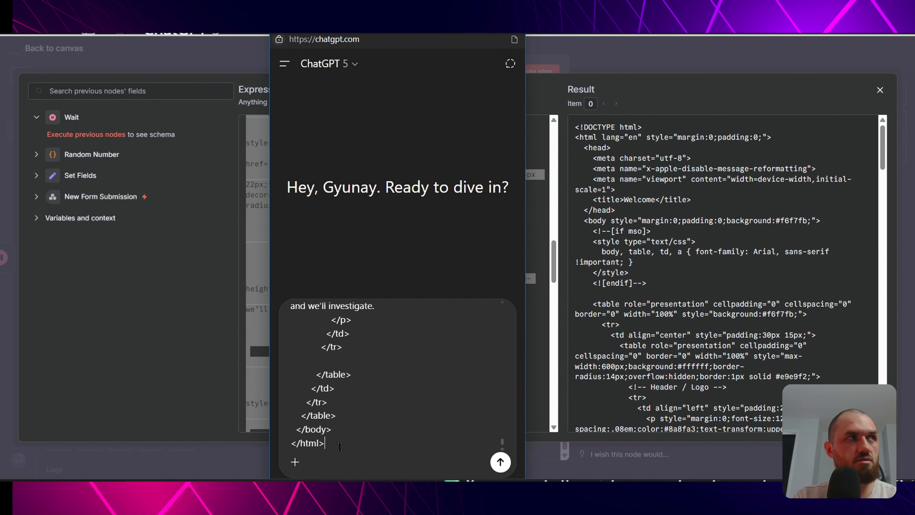
pyautogui.press('Return')
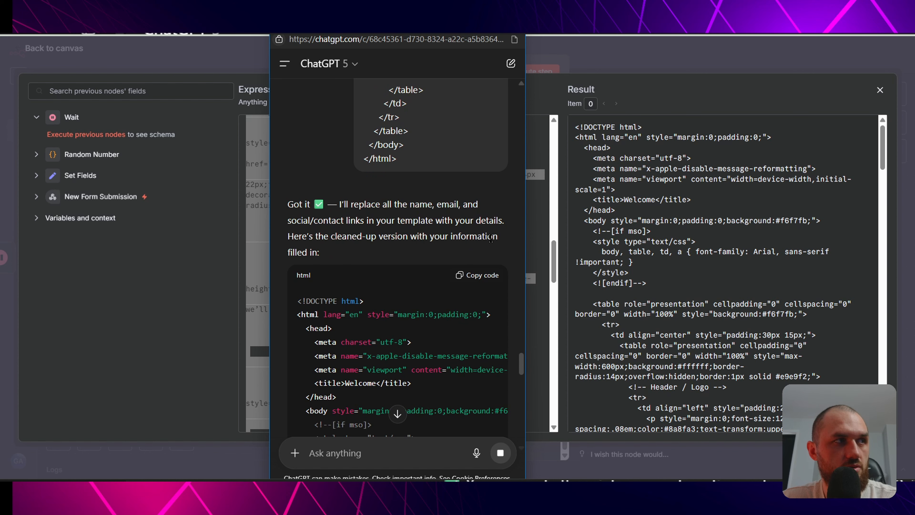
pyautogui.scroll(-5, 440, 307)
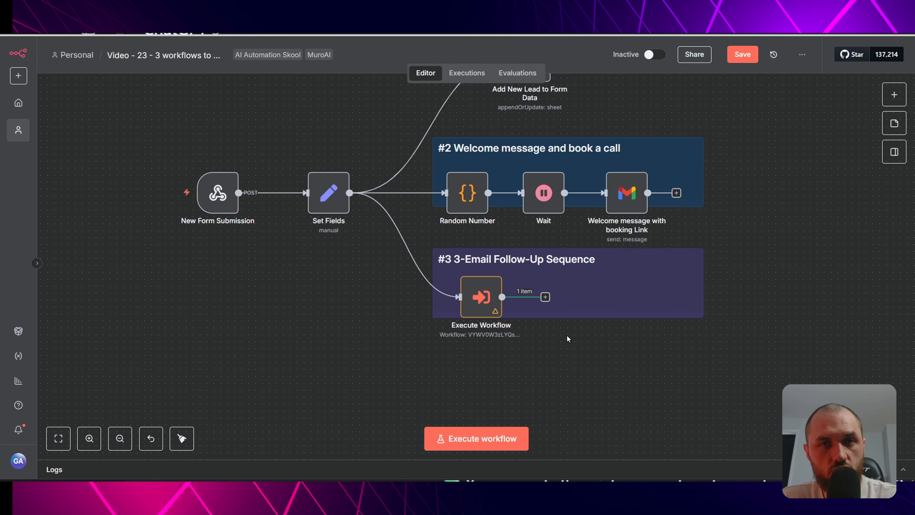
# - Create a blank workflow and import the '3-Email Follow-up Sequence' file into it
pyautogui.click(18, 76)
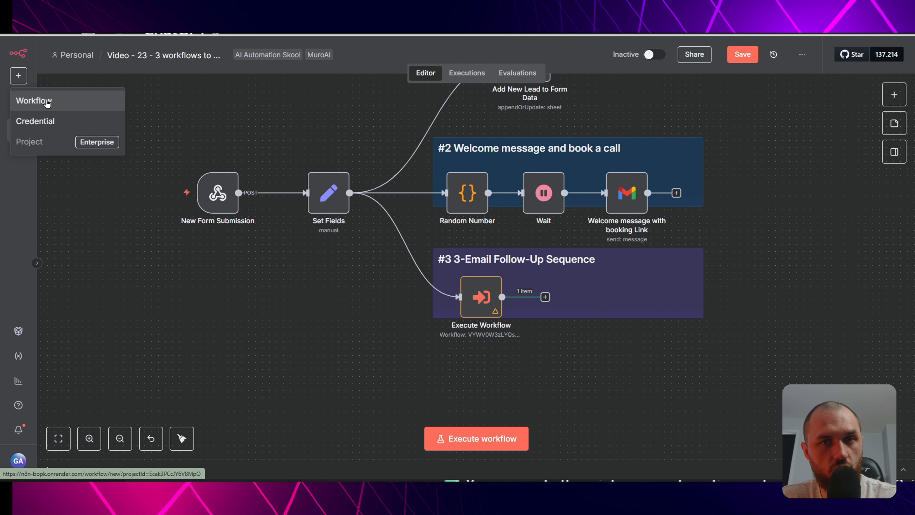
pyautogui.click(47, 102)
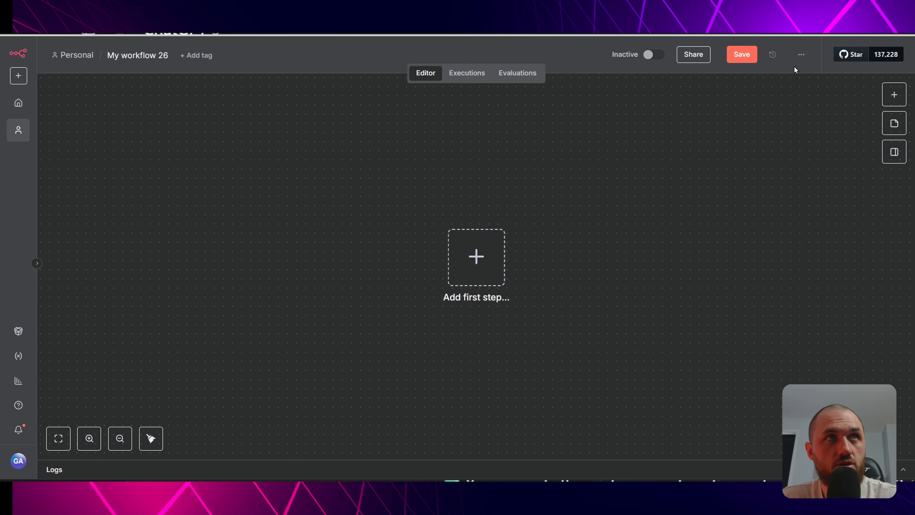
pyautogui.click(802, 55)
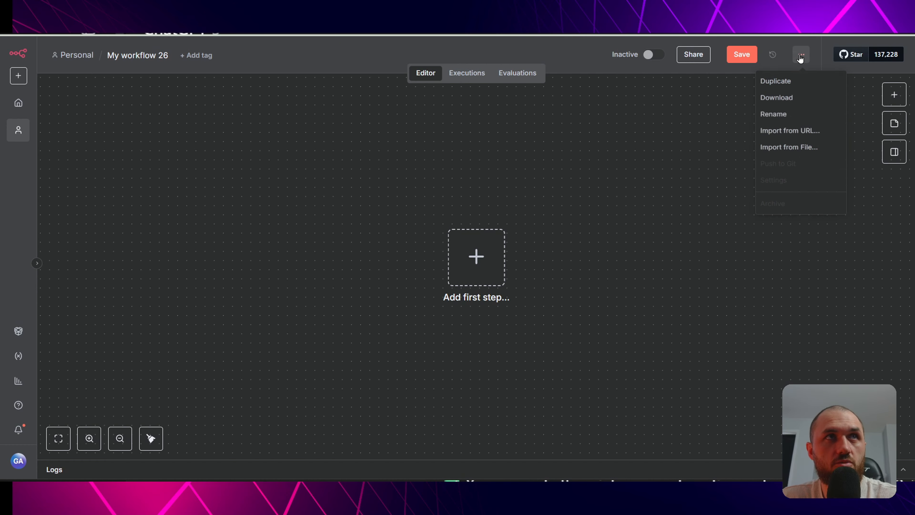
pyautogui.click(791, 153)
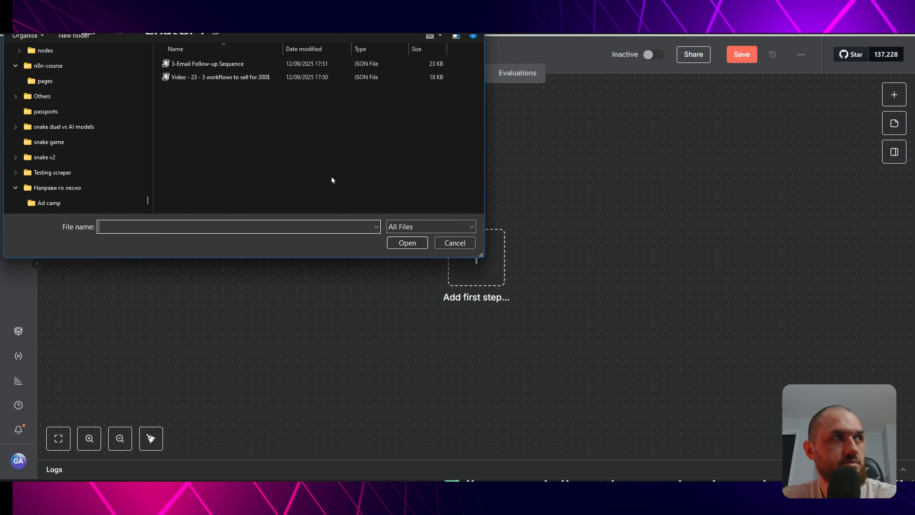
pyautogui.click(203, 63)
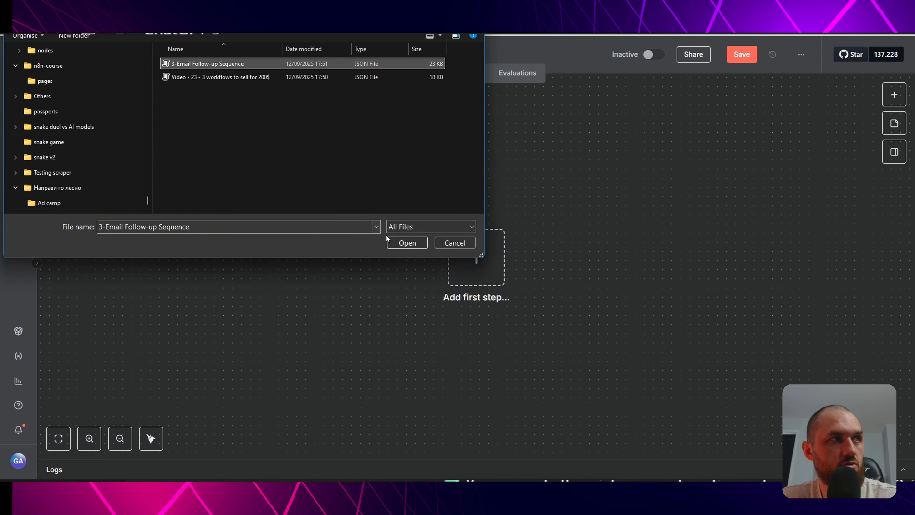
pyautogui.click(403, 240)
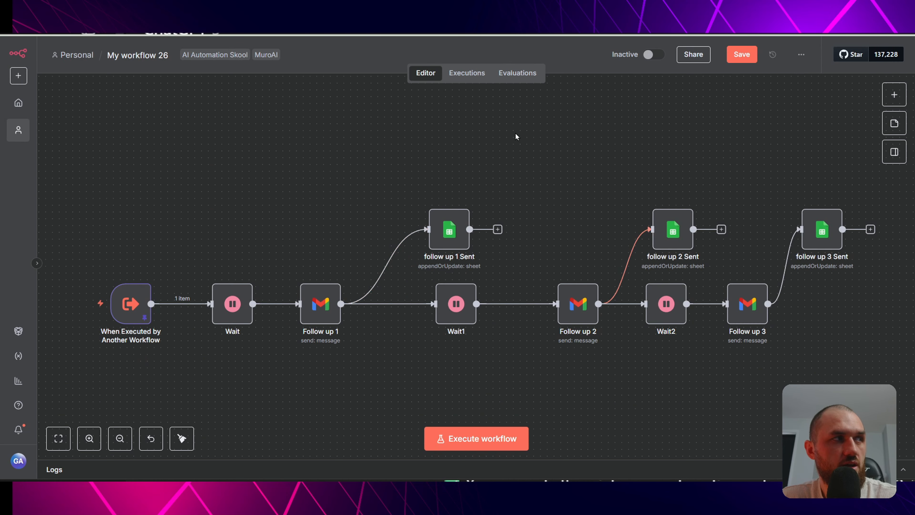
# - Open Follow up 1's Message in the expression editor, copy all its HTML, and switch to ChatGPT
pyautogui.scroll(-3, 516, 136)
pyautogui.moveTo(362, 147); pyautogui.dragTo(431, 181)
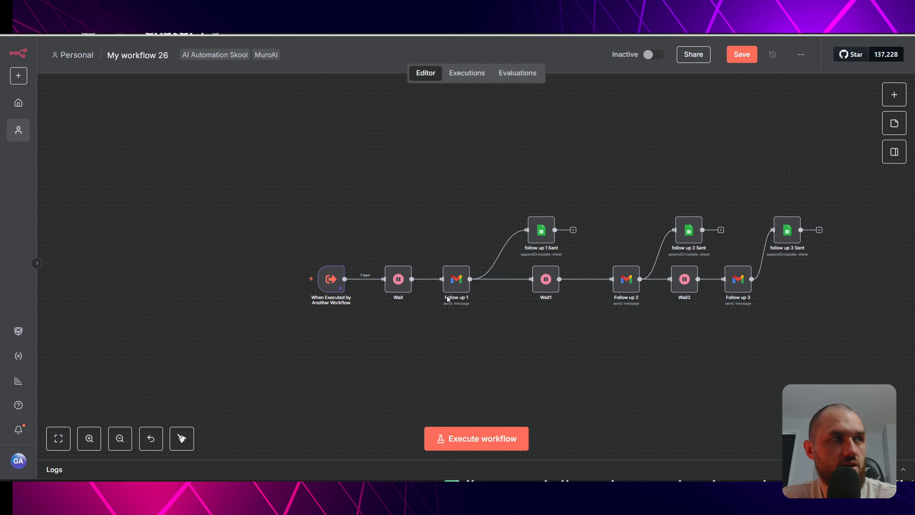
pyautogui.doubleClick(455, 285)
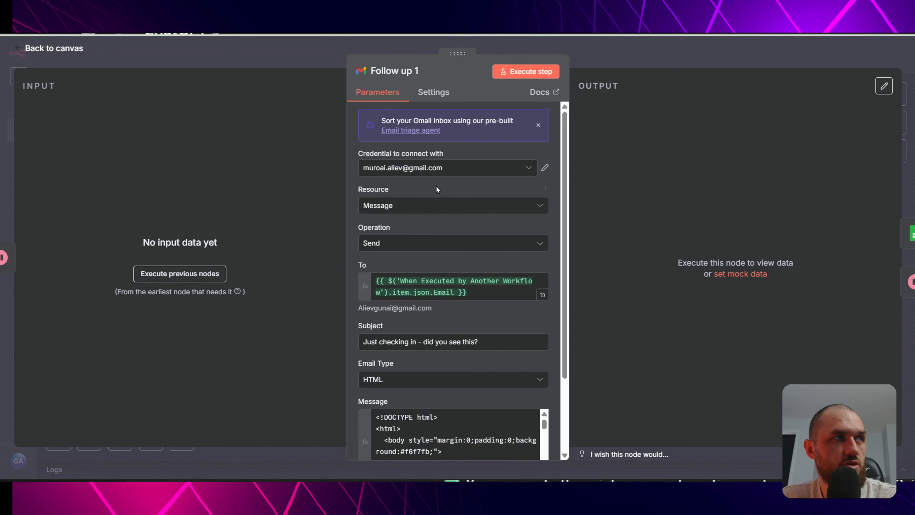
pyautogui.scroll(-3, 553, 361)
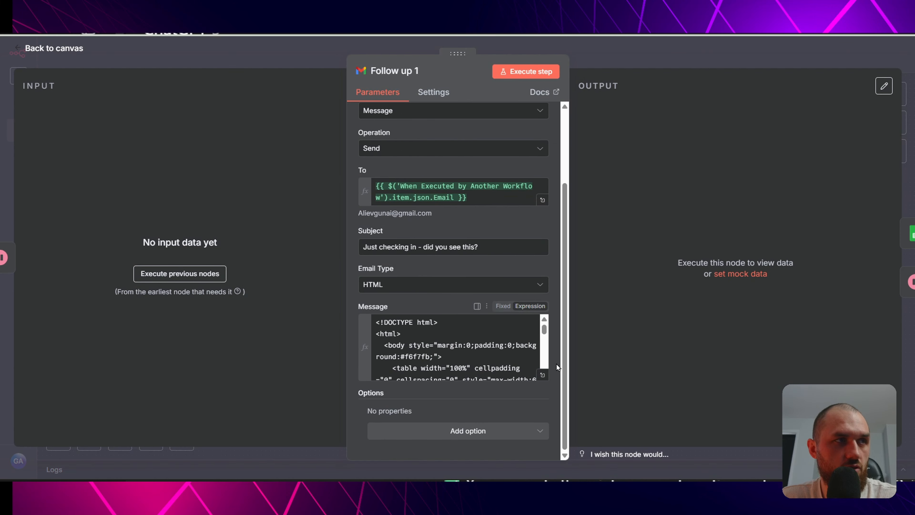
pyautogui.click(543, 375)
pyautogui.scroll(-4, 437, 354)
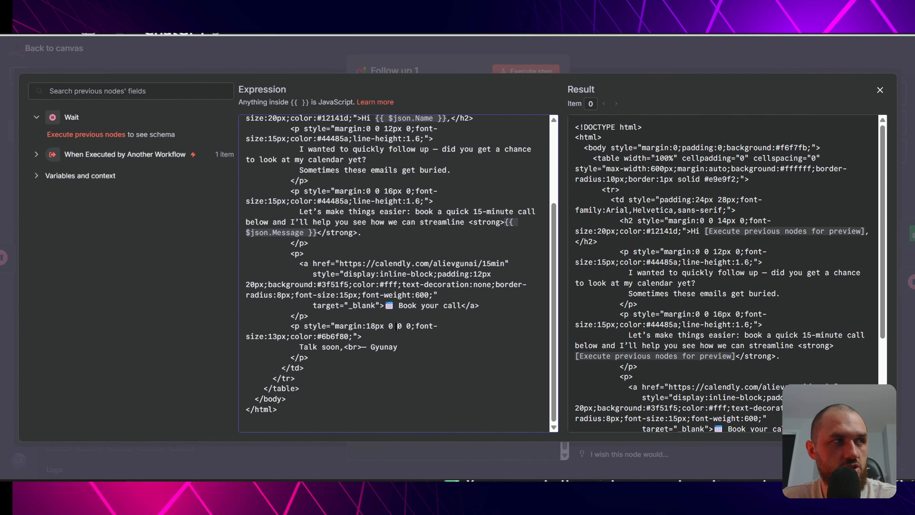
pyautogui.hotkey('ctrl', 'a')
pyautogui.hotkey('alt', 'Tab')
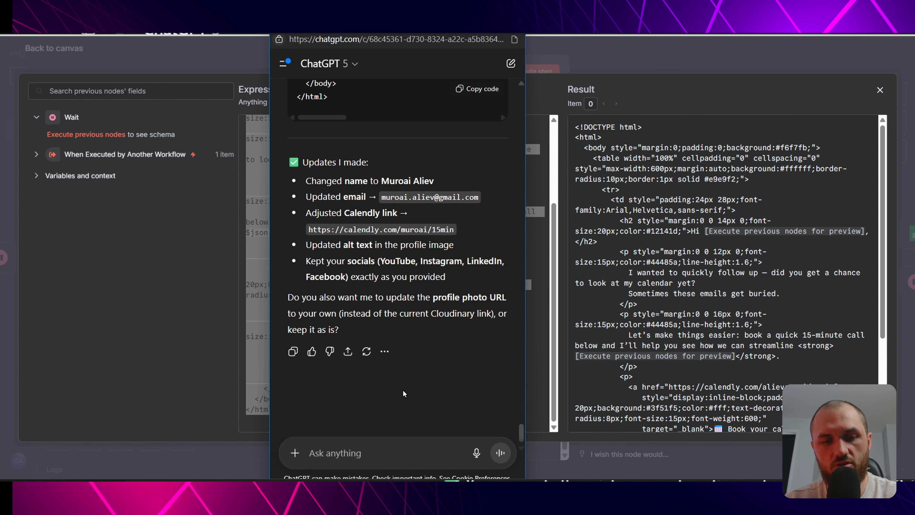
# - Send ChatGPT 'replace the details in this email as well' with the follow-up HTML, and read the rewrite
pyautogui.write('replace the details in this email as well:')
pyautogui.hotkey('ctrl', 'v')
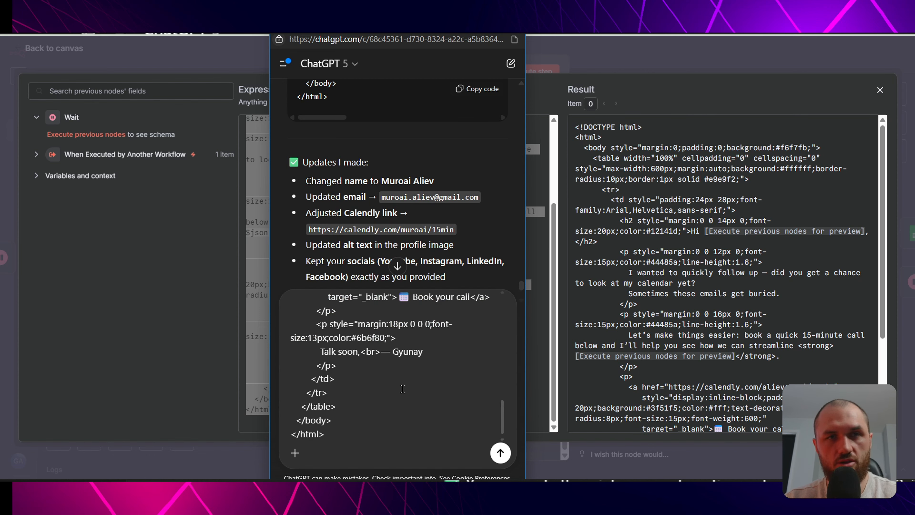
pyautogui.press('Return')
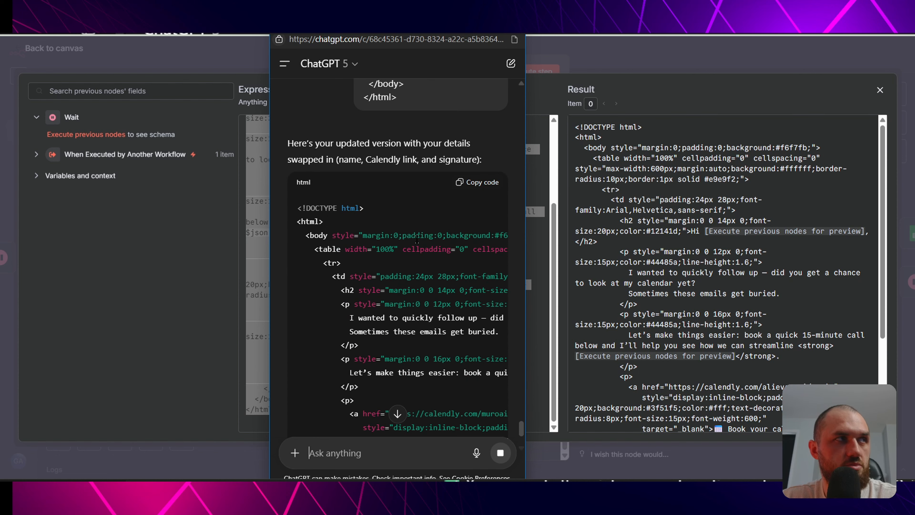
pyautogui.scroll(-5, 417, 239)
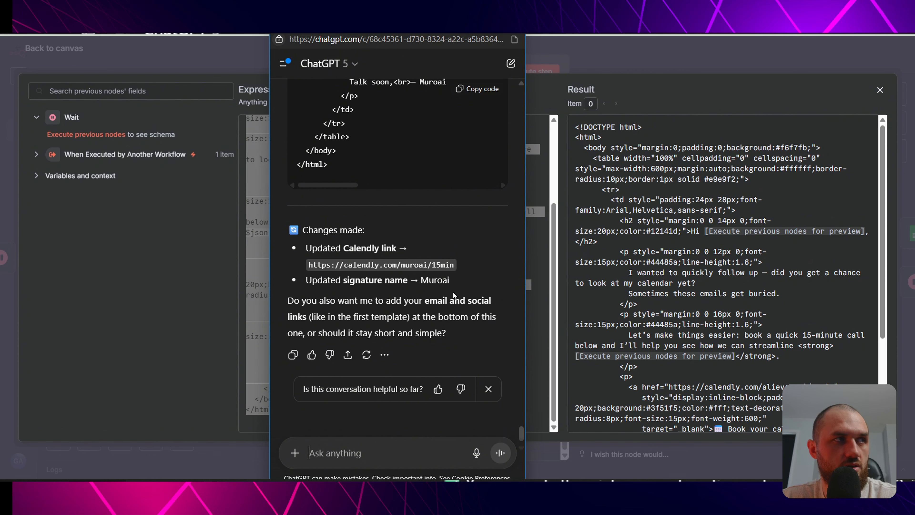
pyautogui.scroll(-1, 425, 290)
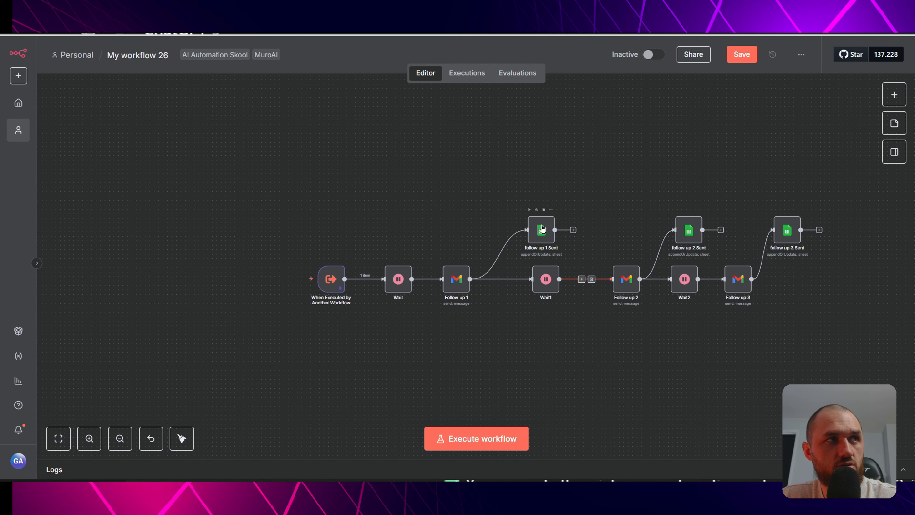
# - Scroll through the follow up 1 Sent node's sheet parameters, then switch to the lead spreadsheet
pyautogui.doubleClick(542, 229)
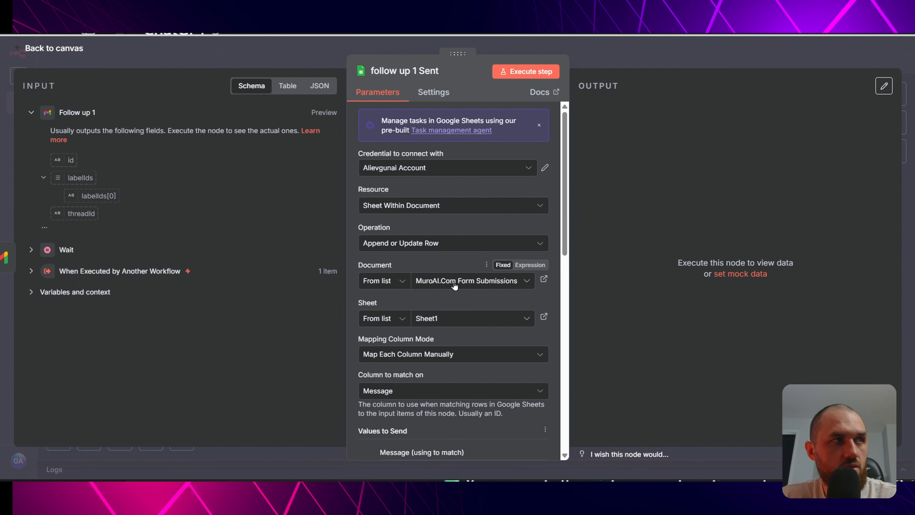
pyautogui.scroll(-3, 454, 317)
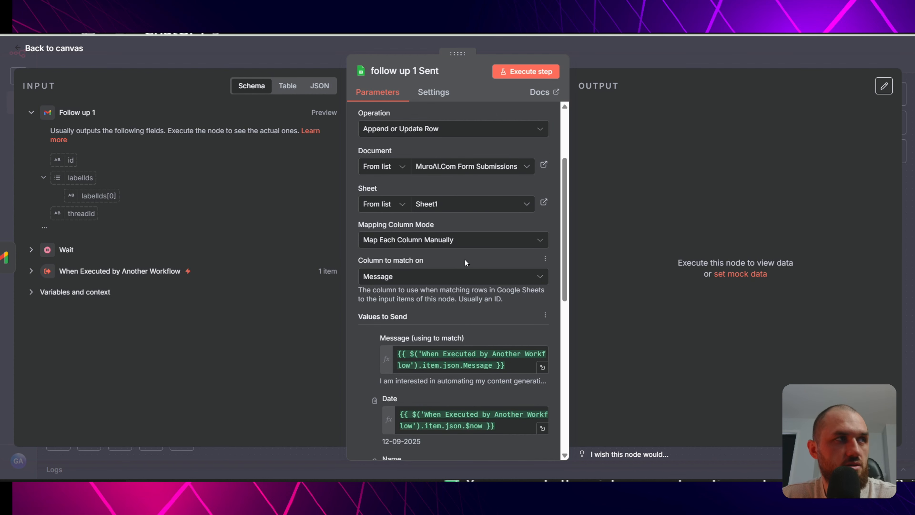
pyautogui.scroll(-5, 465, 260)
pyautogui.scroll(5, 461, 275)
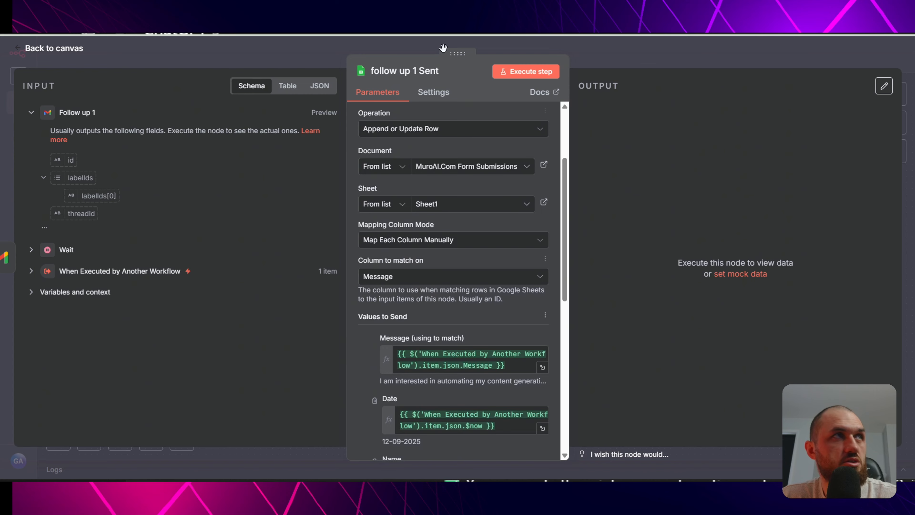
pyautogui.click(342, 8)
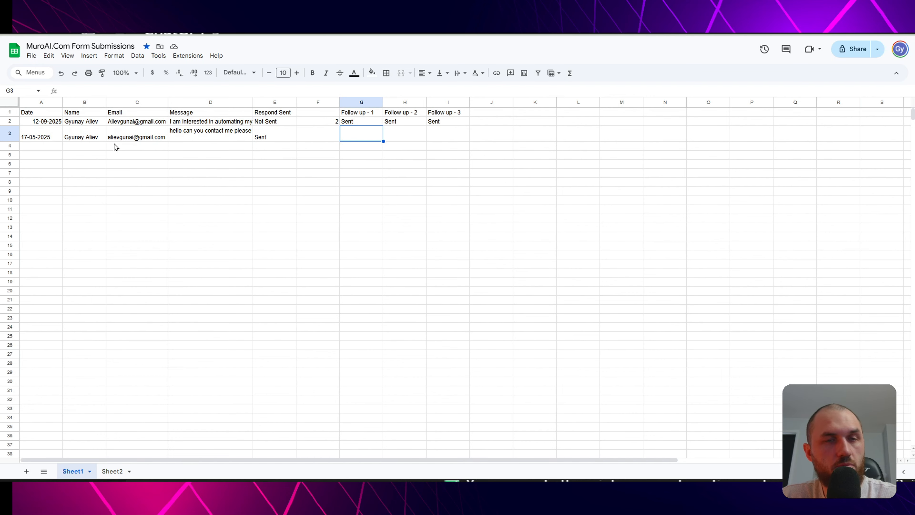
# - Read the lead email in C3 and the messages in D2 and D3
pyautogui.click(129, 138)
pyautogui.click(211, 124)
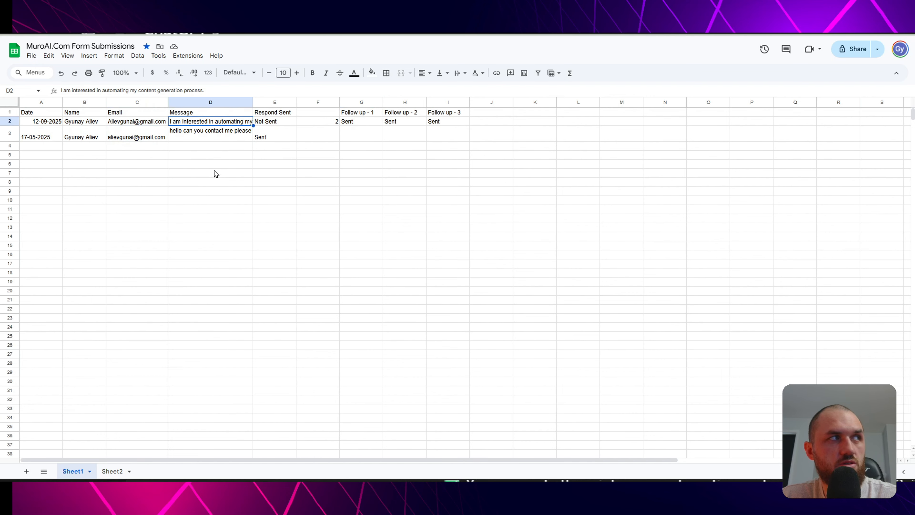
pyautogui.click(219, 138)
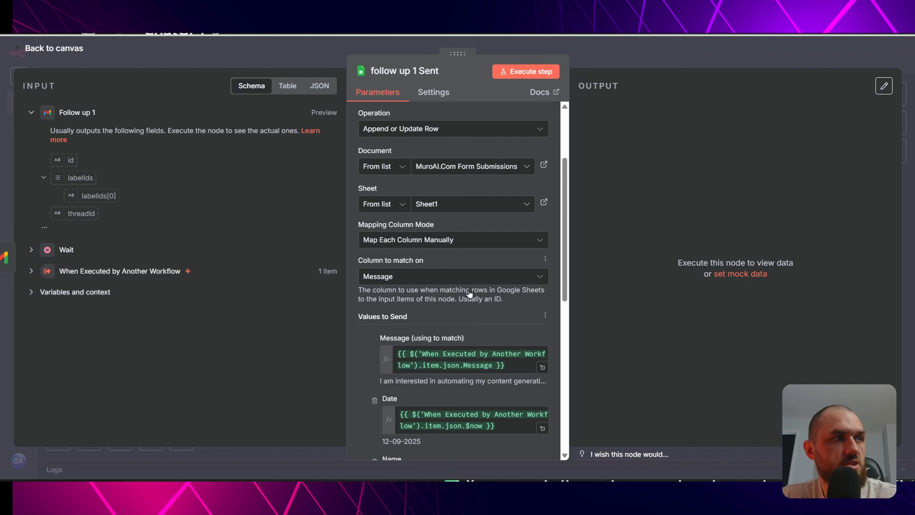
pyautogui.scroll(-4, 469, 293)
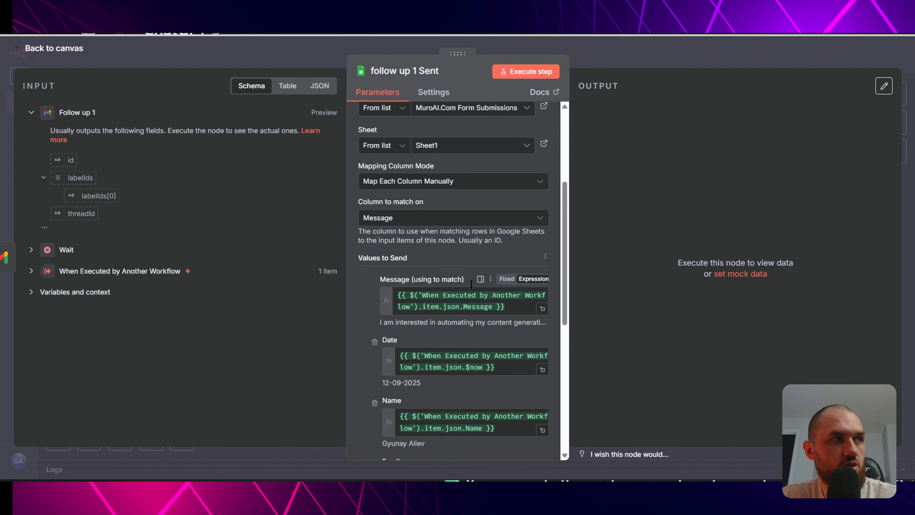
# - Confirm Follow up - 1 is set to Sent, then nudge the follow up 2 Sent node up-left
pyautogui.scroll(-4, 431, 254)
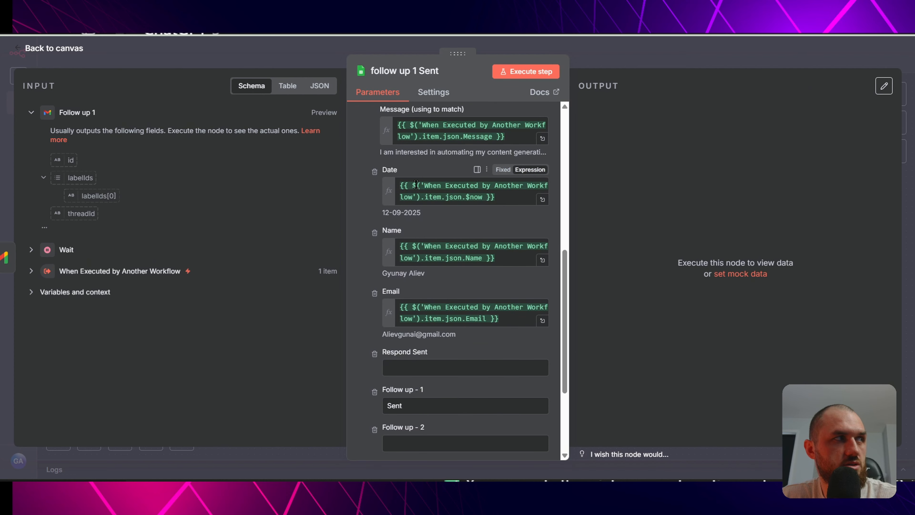
pyautogui.scroll(-4, 415, 285)
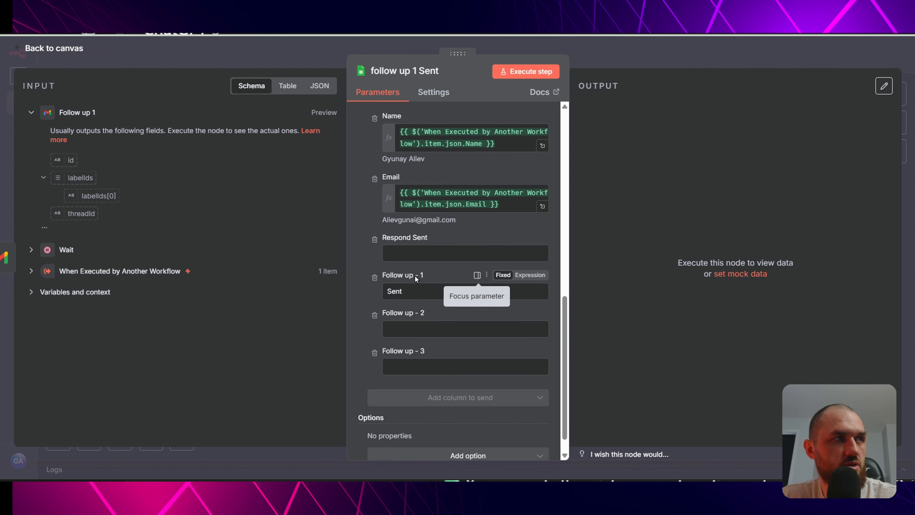
pyautogui.moveTo(419, 291); pyautogui.dragTo(386, 290)
pyautogui.click(300, 53)
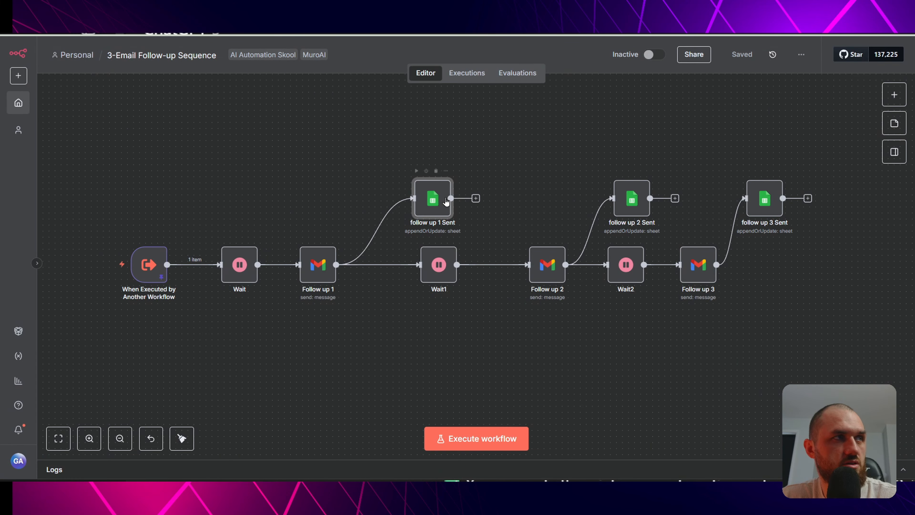
pyautogui.click(576, 157)
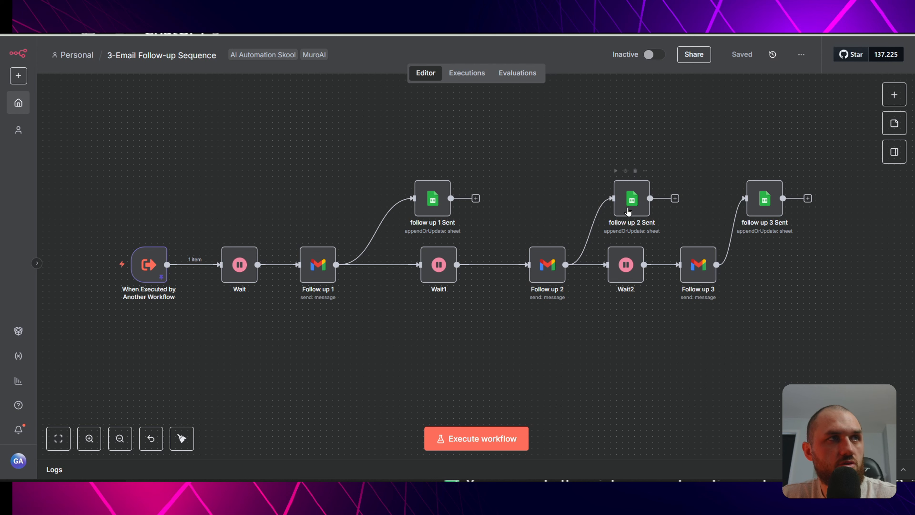
pyautogui.moveTo(628, 211); pyautogui.dragTo(610, 199)
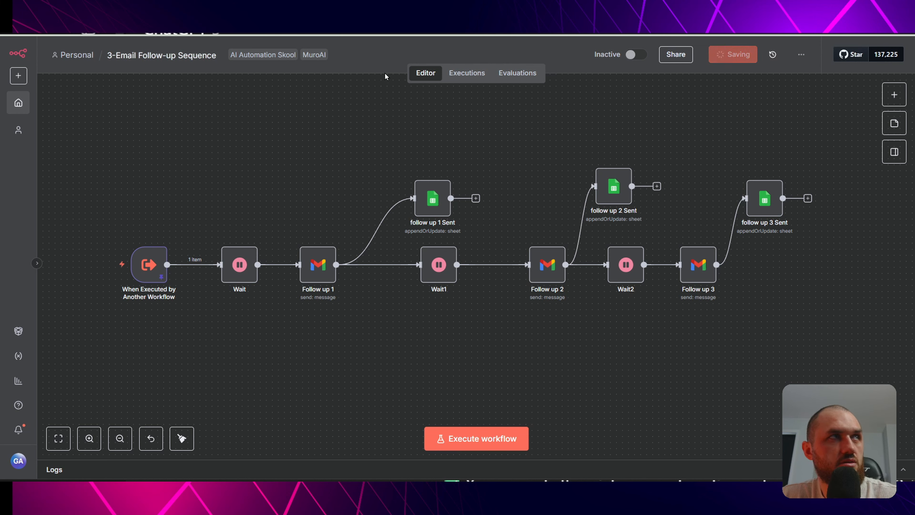
# - Check the first lead's Follow up - 1, 2 and 3 statuses in G2–I2 of the sheet
pyautogui.click(288, 15)
pyautogui.click(371, 123)
pyautogui.click(407, 123)
pyautogui.click(450, 122)
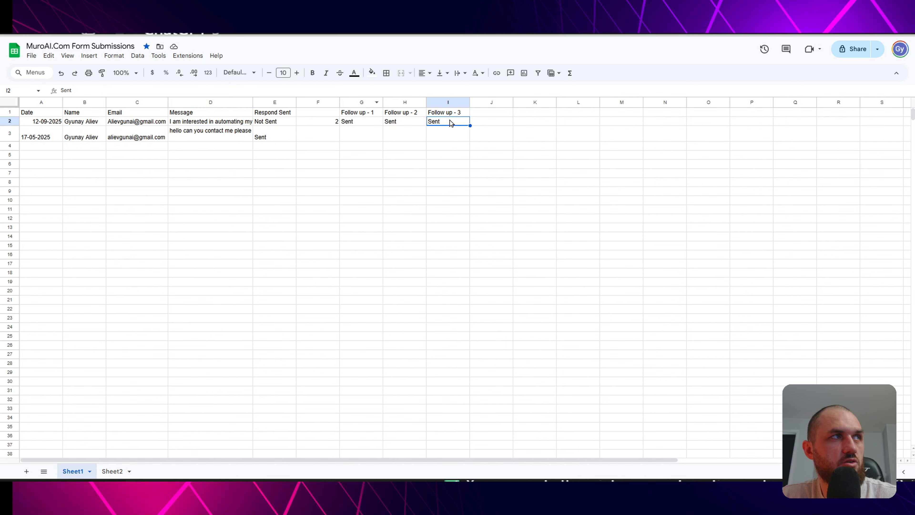
pyautogui.click(253, 22)
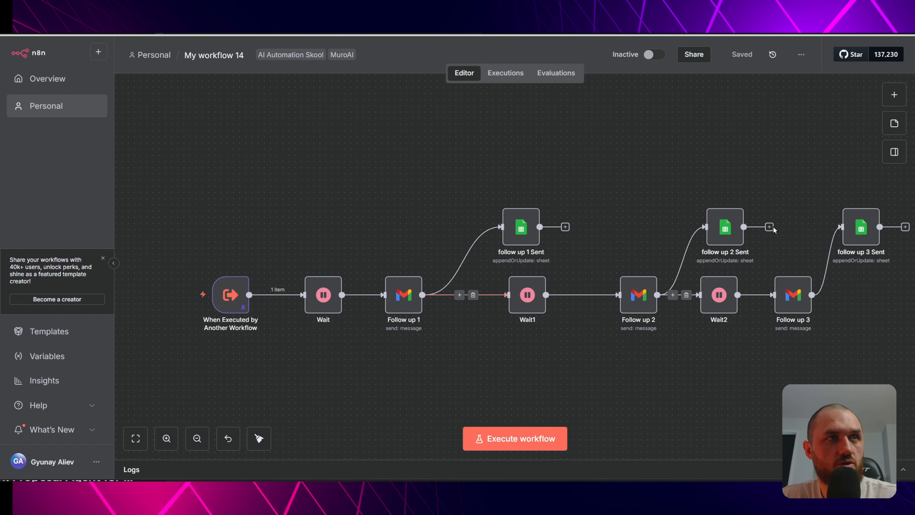
# - Rename the follow-up workflow to '3-Email Follow-up Sequence' and return to the main lead workflow
pyautogui.click(236, 55)
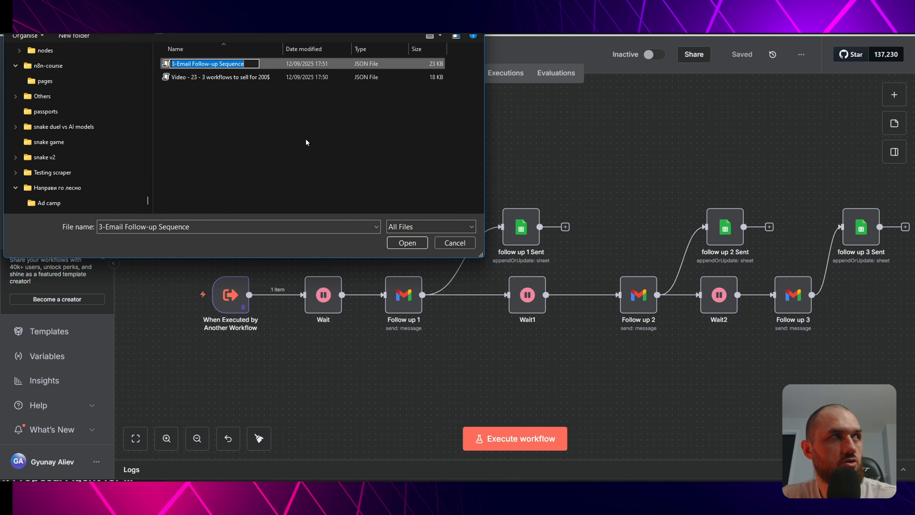
pyautogui.click(449, 240)
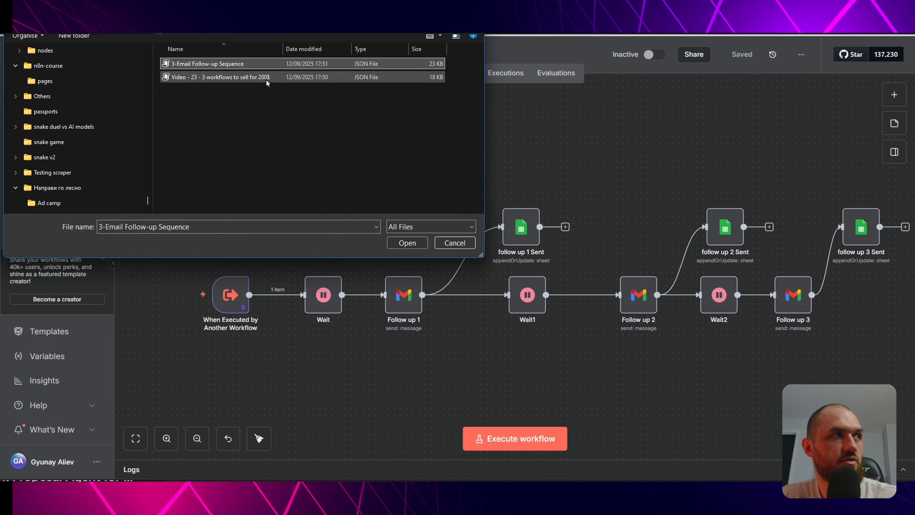
pyautogui.click(456, 242)
pyautogui.click(210, 54)
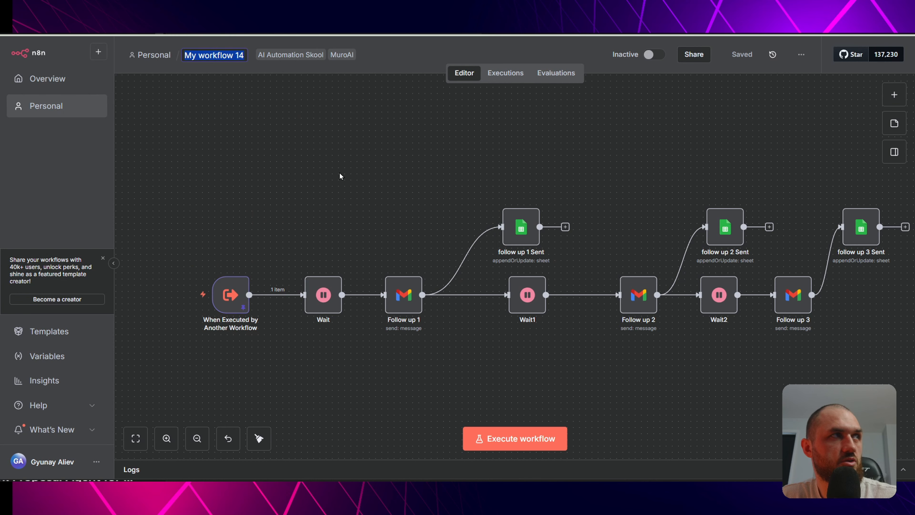
pyautogui.write('3-Email Follow-up Sequence')
pyautogui.press('Return')
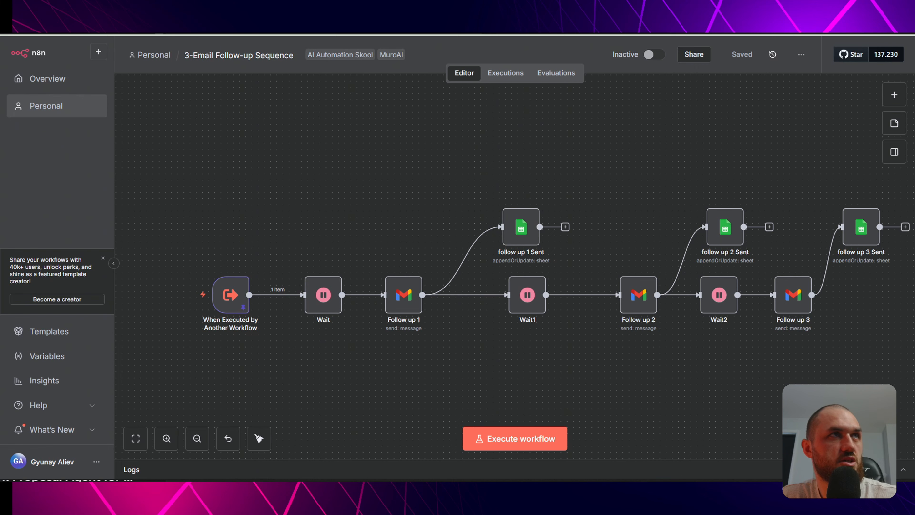
pyautogui.hotkey('ctrl', 'shift', 'Tab')
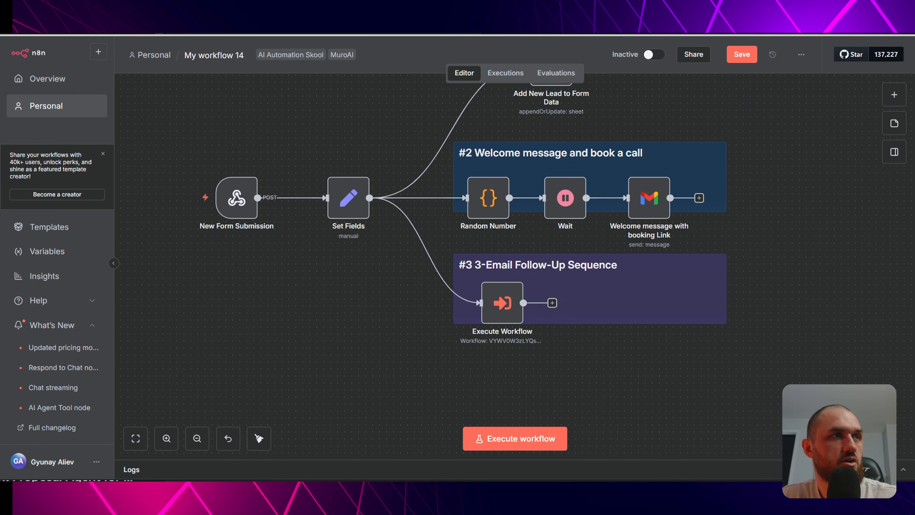
# - Point the Execute Workflow node at '3-Email Follow-up Sequence' and save the main workflow
pyautogui.doubleClick(504, 304)
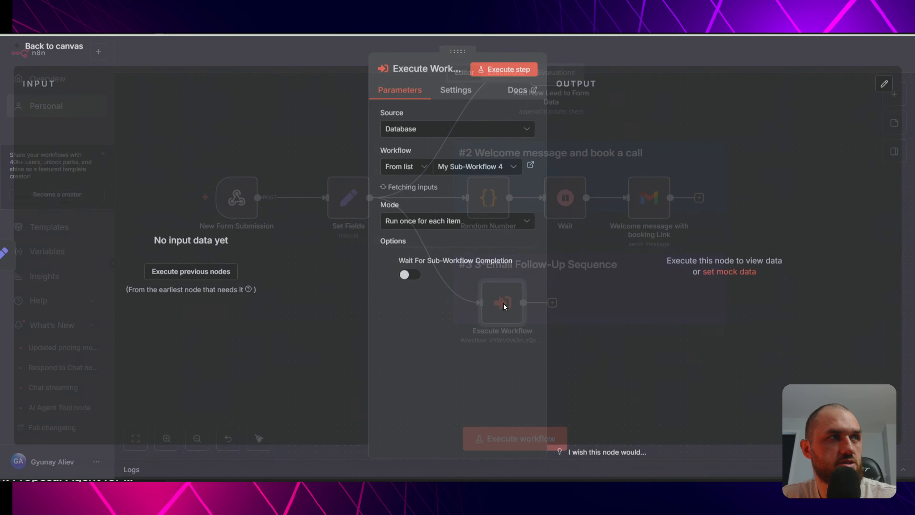
pyautogui.click(489, 170)
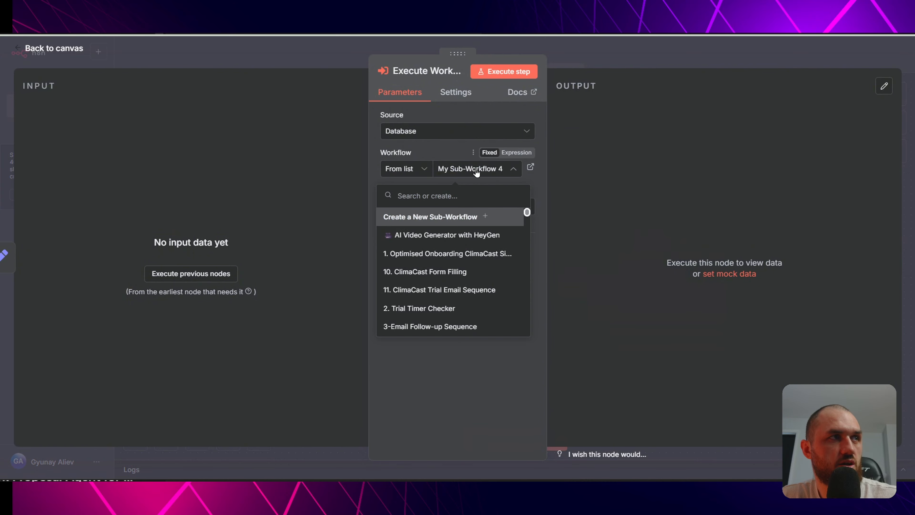
pyautogui.scroll(-3, 471, 264)
pyautogui.scroll(3, 472, 276)
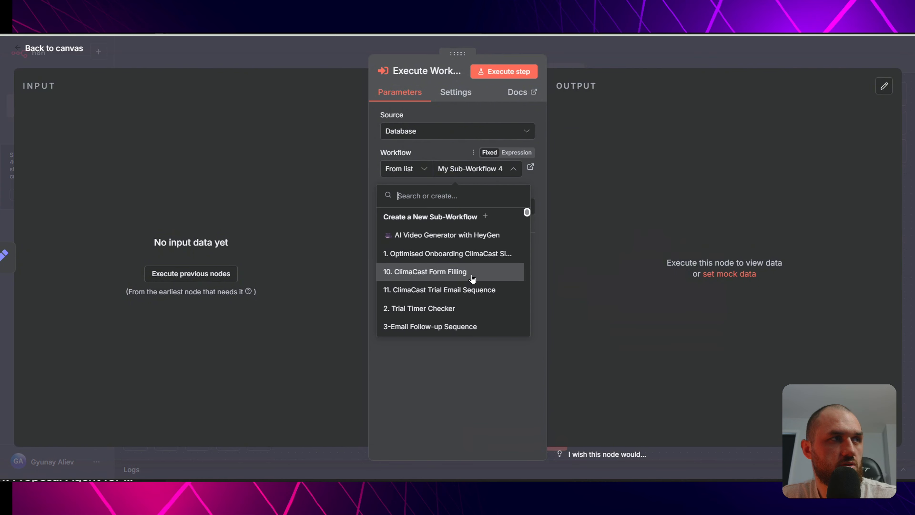
pyautogui.click(442, 327)
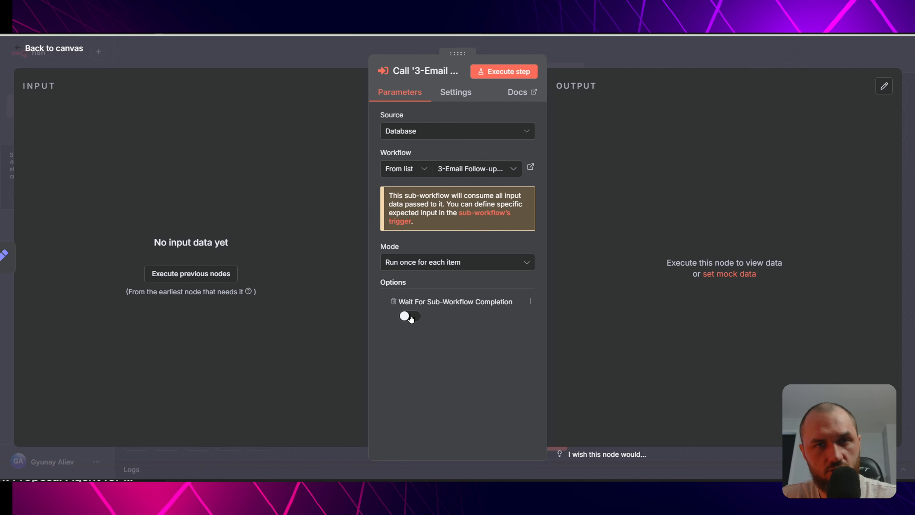
pyautogui.click(319, 48)
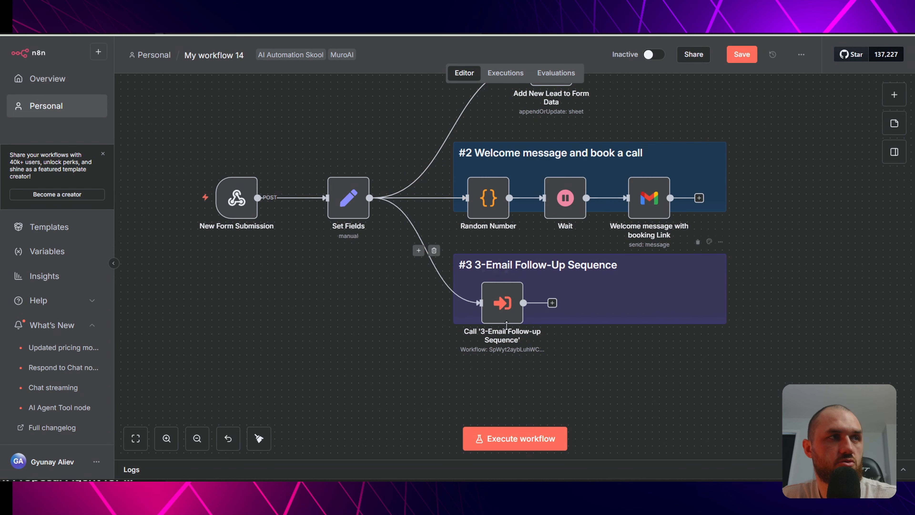
pyautogui.click(741, 57)
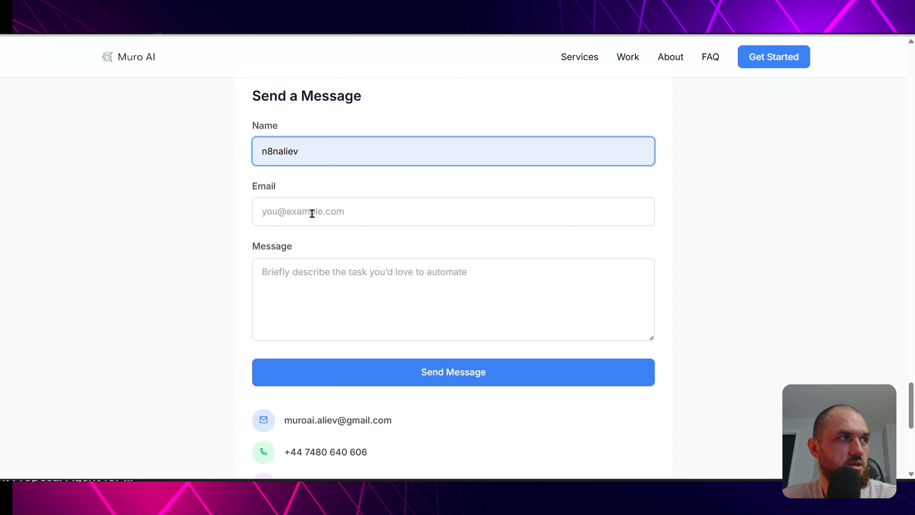
# - Submit the Muro AI form using a saved e-mail suggestion, then dismiss the sent confirmation
pyautogui.click(312, 214)
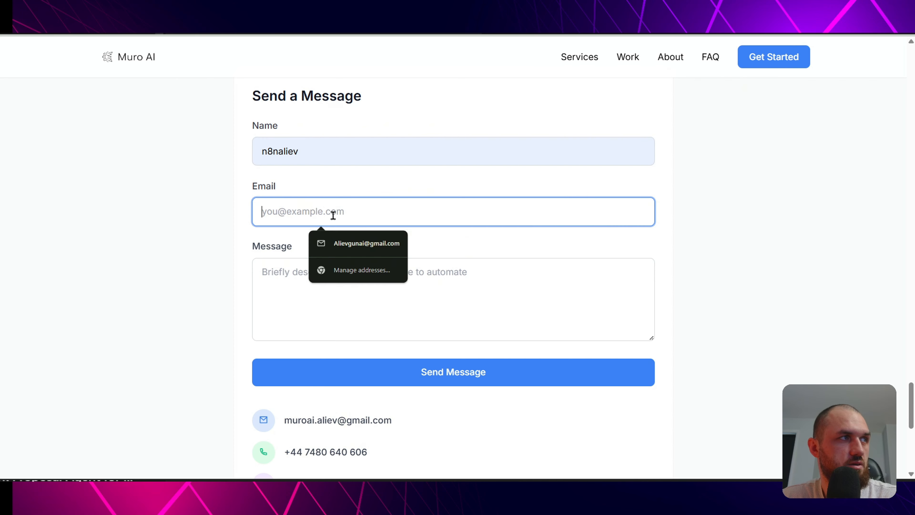
pyautogui.write('muro')
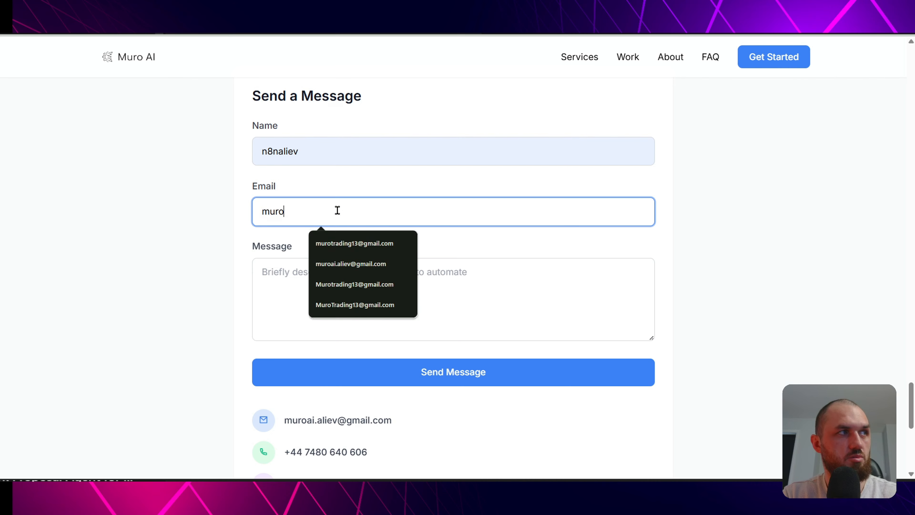
pyautogui.click(354, 242)
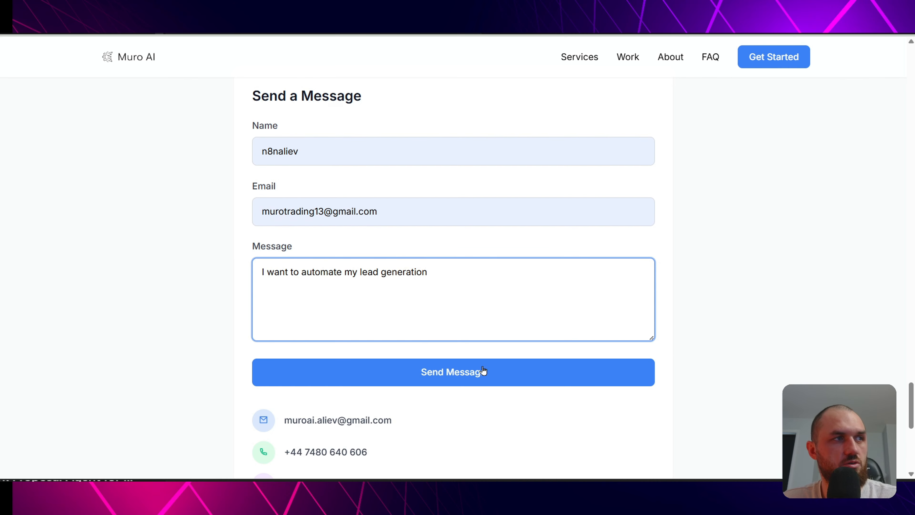
pyautogui.click(453, 371)
pyautogui.click(555, 94)
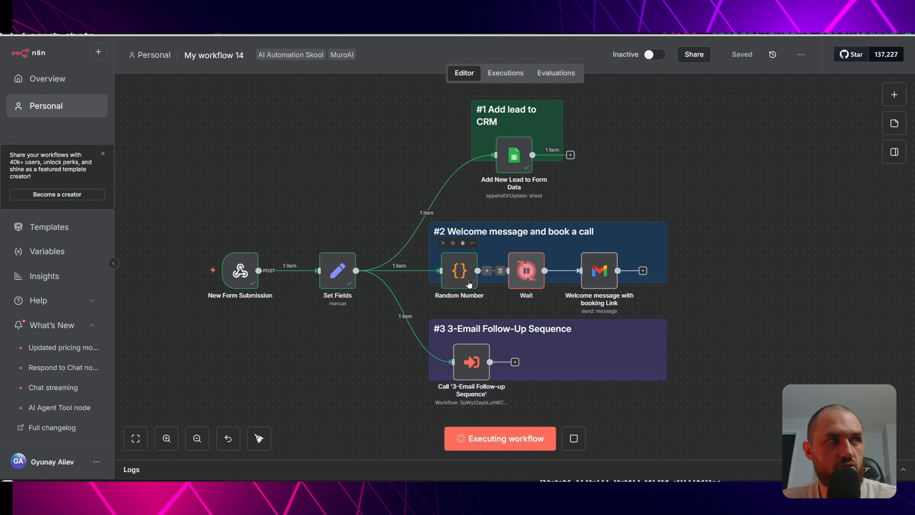
# - Confirm the Random Number node output 1 and the follow-up workflow has no executions
pyautogui.click(458, 278)
pyautogui.doubleClick(458, 278)
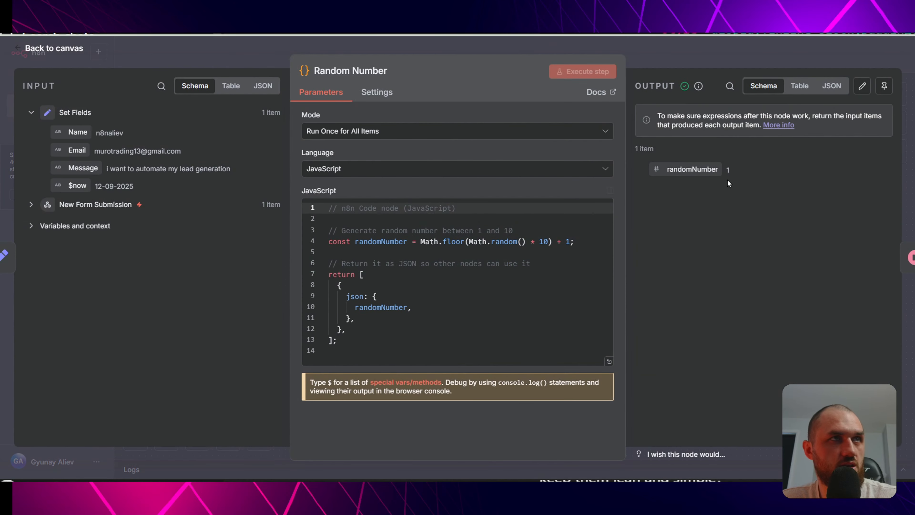
pyautogui.click(694, 51)
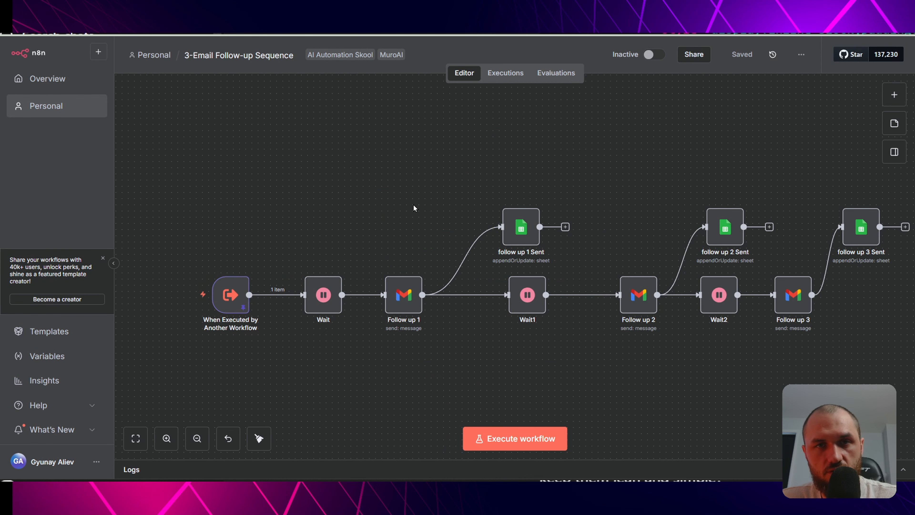
pyautogui.click(505, 73)
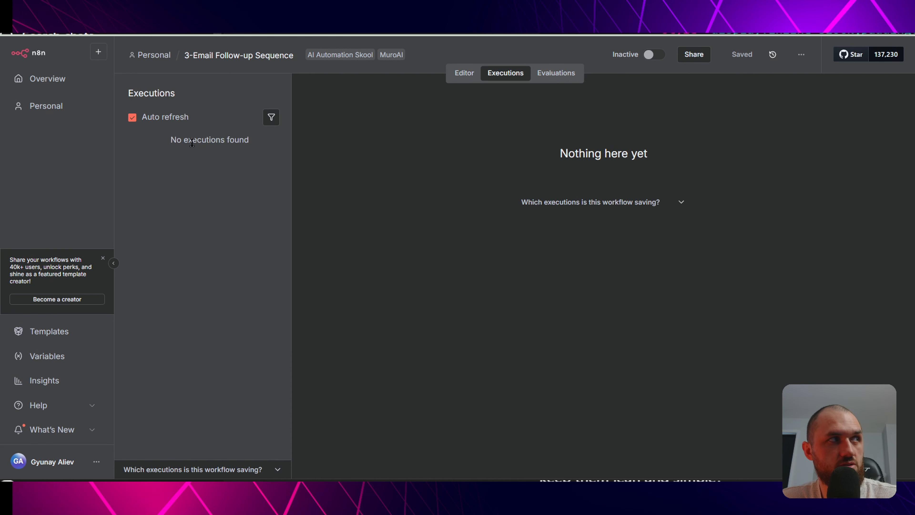
pyautogui.click(474, 75)
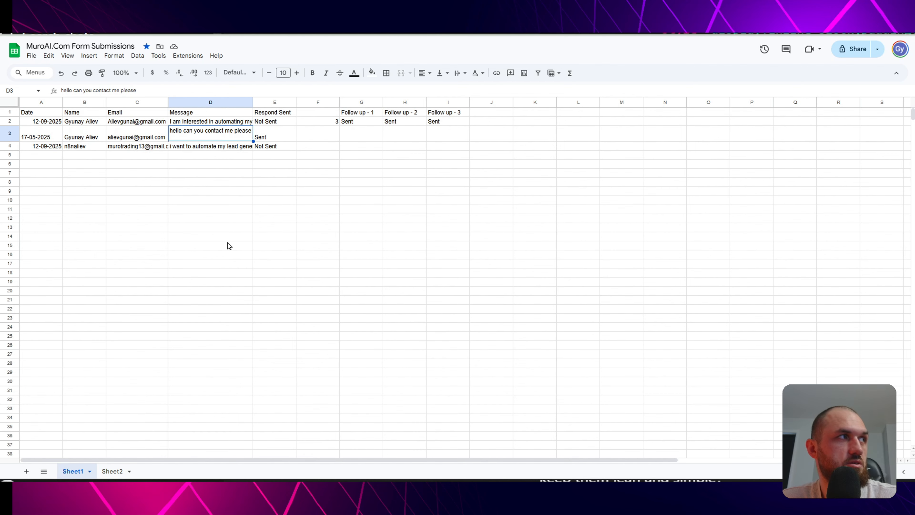
# - Inspect row 4's date, name, e-mail, message and Not Sent status in cells A4–E4
pyautogui.click(55, 147)
pyautogui.click(90, 151)
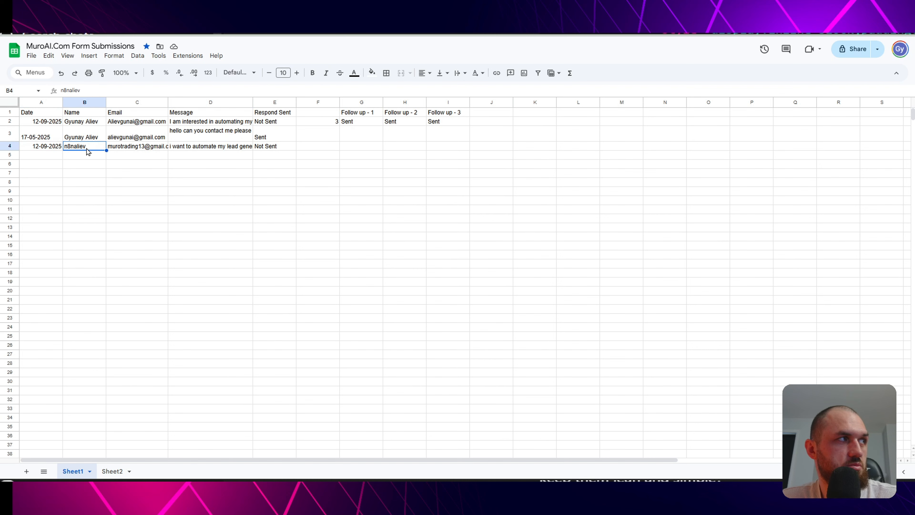
pyautogui.click(136, 151)
pyautogui.click(208, 151)
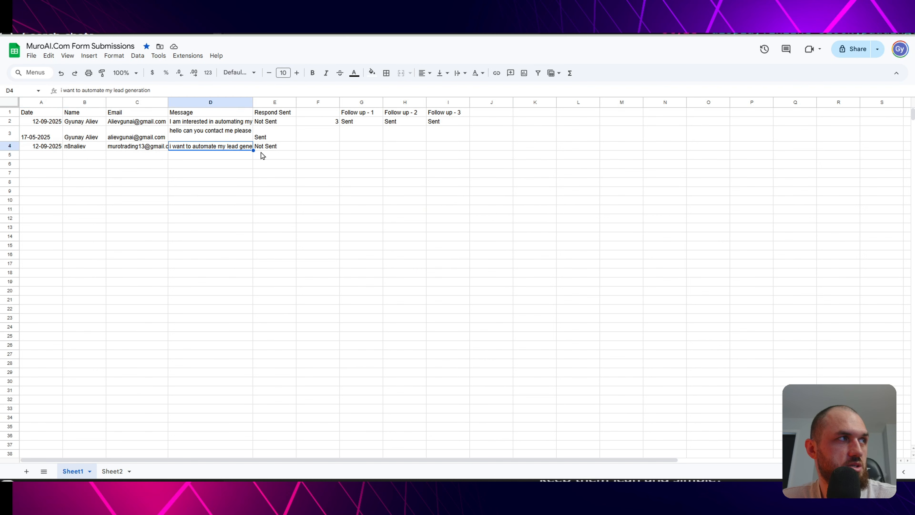
pyautogui.click(275, 149)
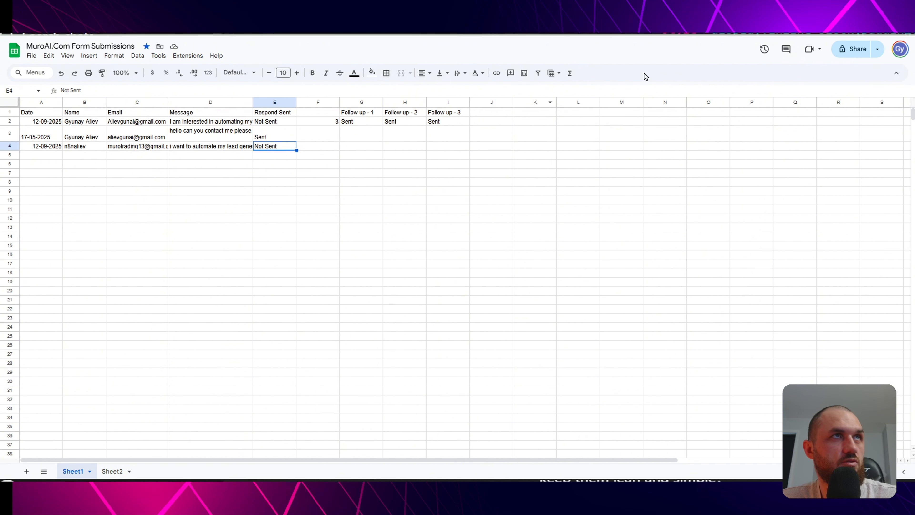
pyautogui.click(573, 14)
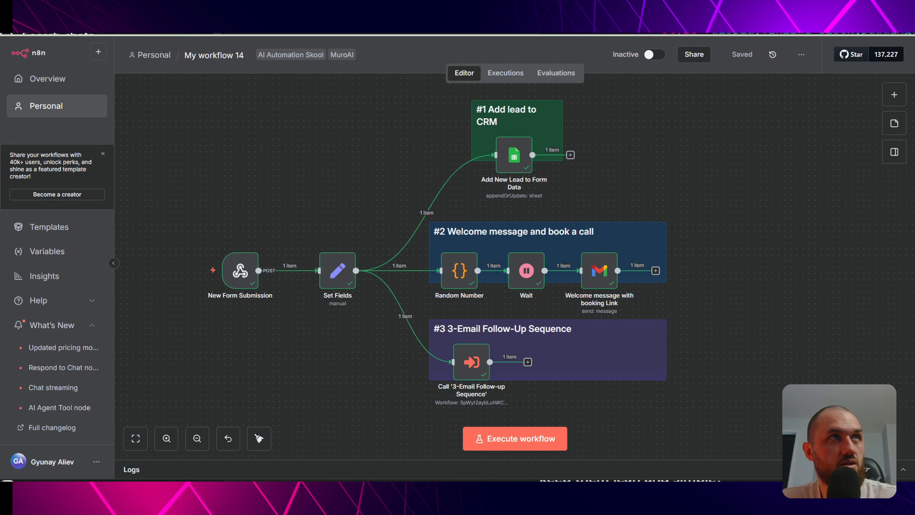
# - Check the 3-Email Follow-up Sequence execution is paused at its one-day Wait node
pyautogui.click(669, 16)
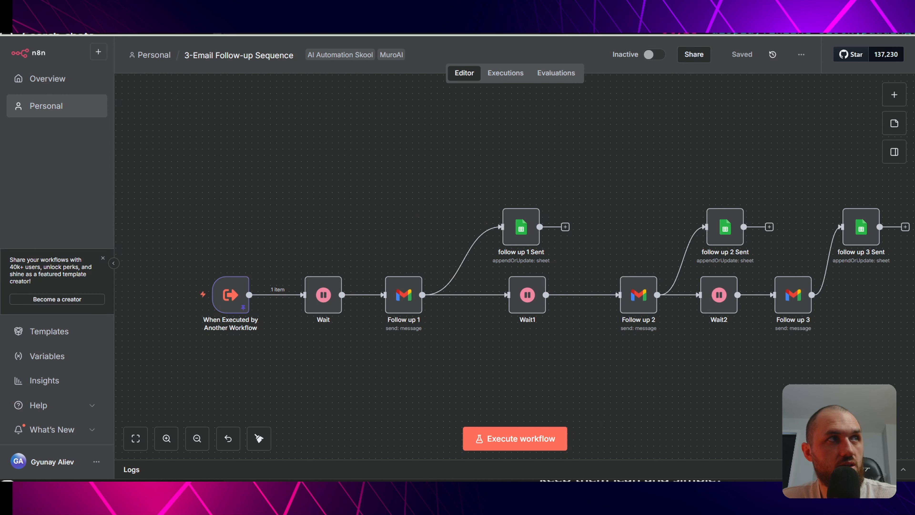
pyautogui.click(507, 72)
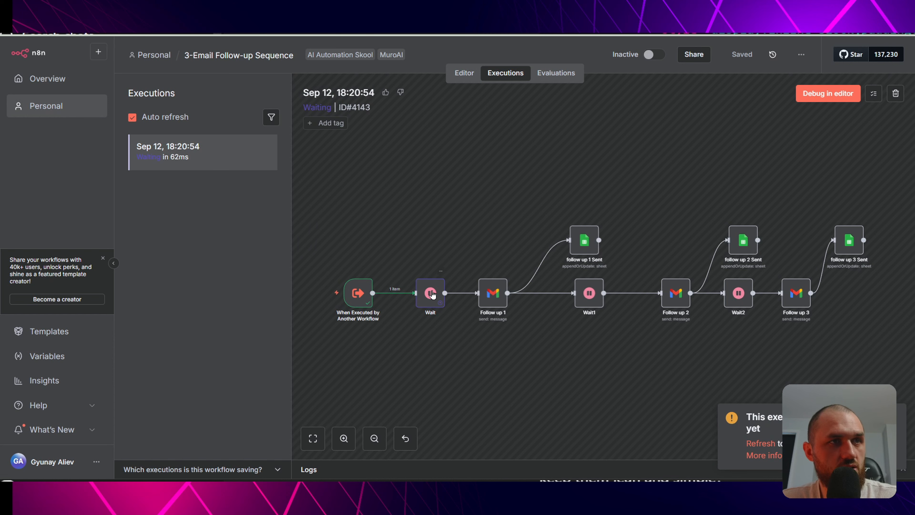
pyautogui.doubleClick(432, 294)
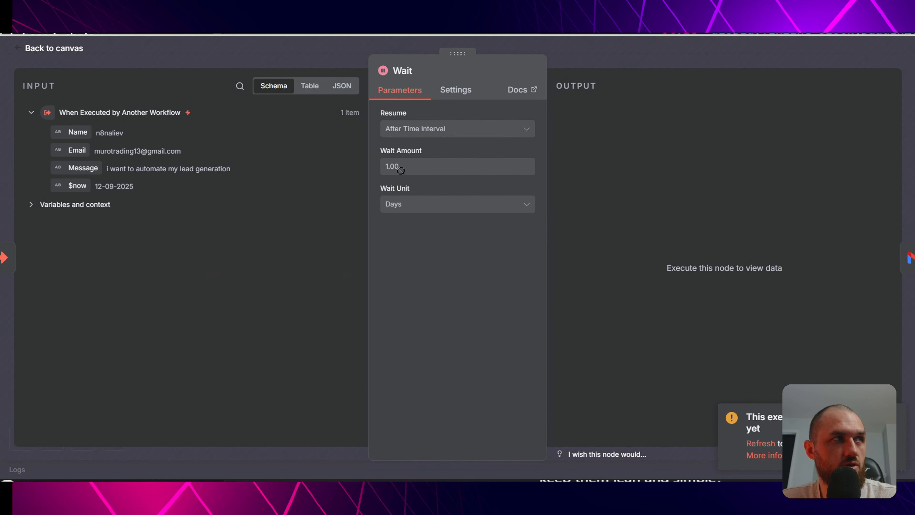
pyautogui.click(317, 62)
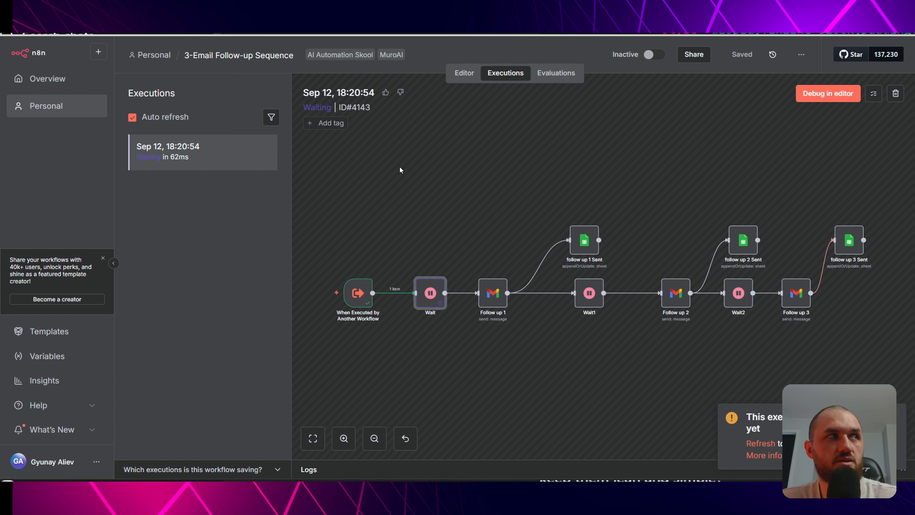
pyautogui.click(464, 73)
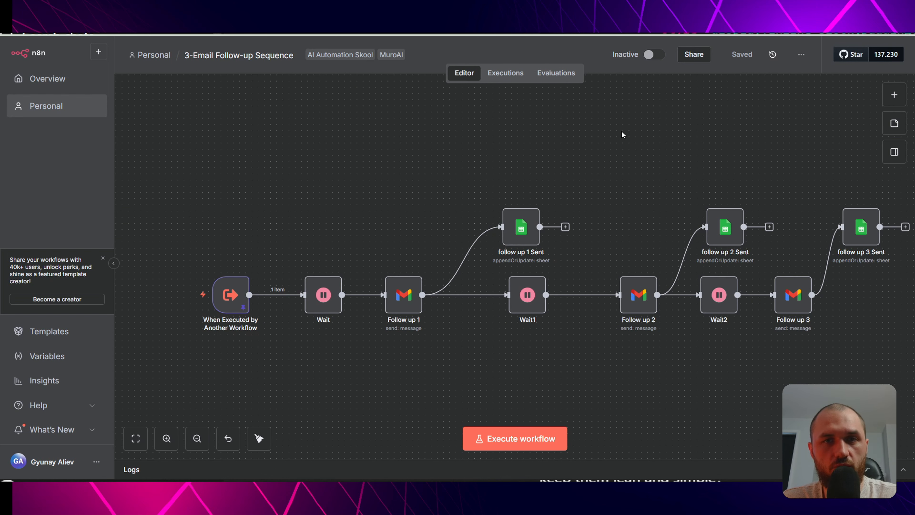
pyautogui.hotkey('ctrl', 'Tab')
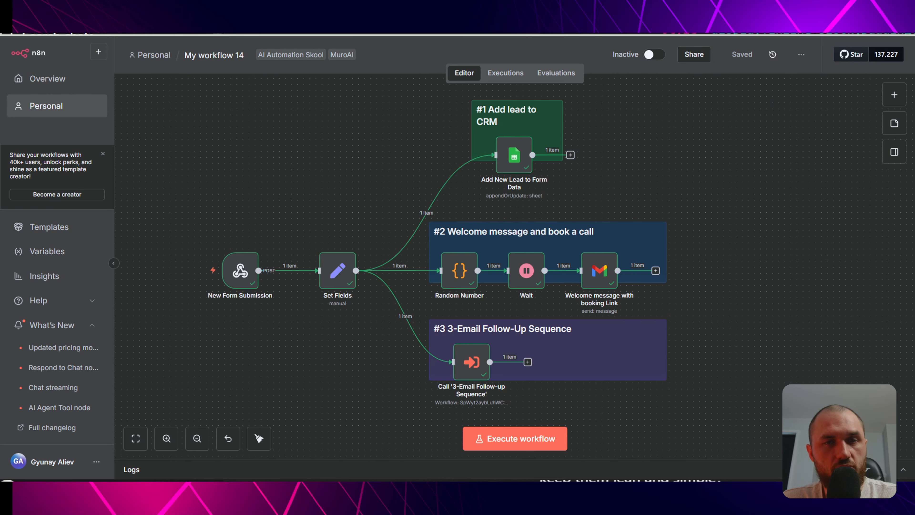
# - Read the welcome email's quoted lead note and 15-minute call booking link down to the footer
pyautogui.hotkey('ctrl', 'Tab')
pyautogui.scroll(-2, 695, 320)
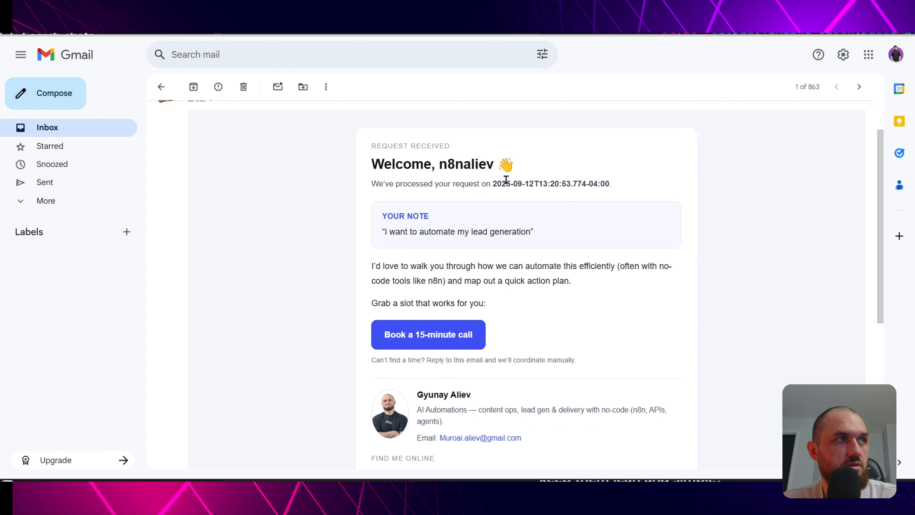
pyautogui.scroll(-1, 653, 213)
pyautogui.scroll(-2, 653, 213)
pyautogui.moveTo(407, 176); pyautogui.dragTo(591, 186)
pyautogui.click(398, 225)
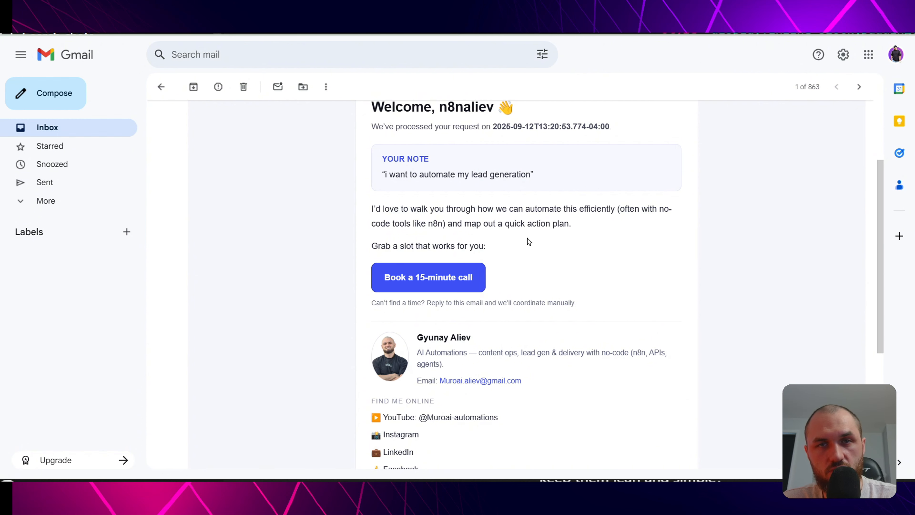
pyautogui.scroll(-1, 458, 241)
pyautogui.scroll(-2, 457, 240)
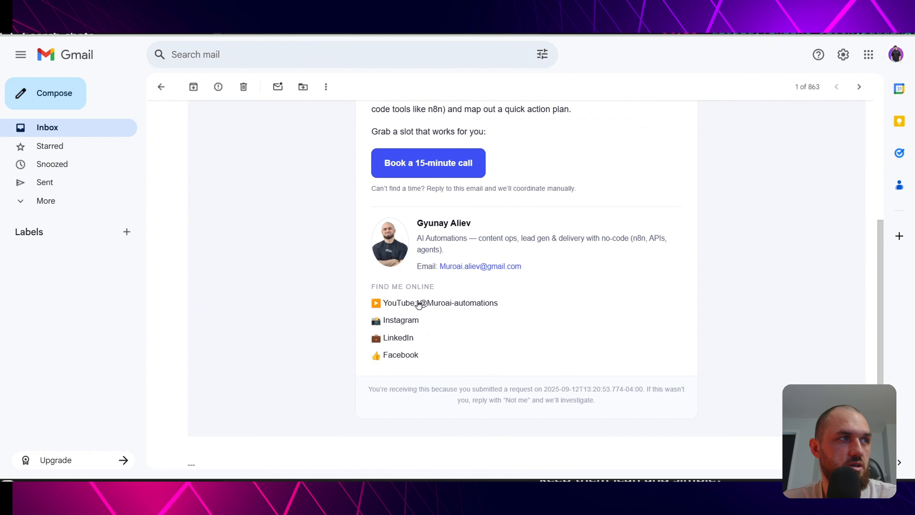
pyautogui.scroll(2, 539, 309)
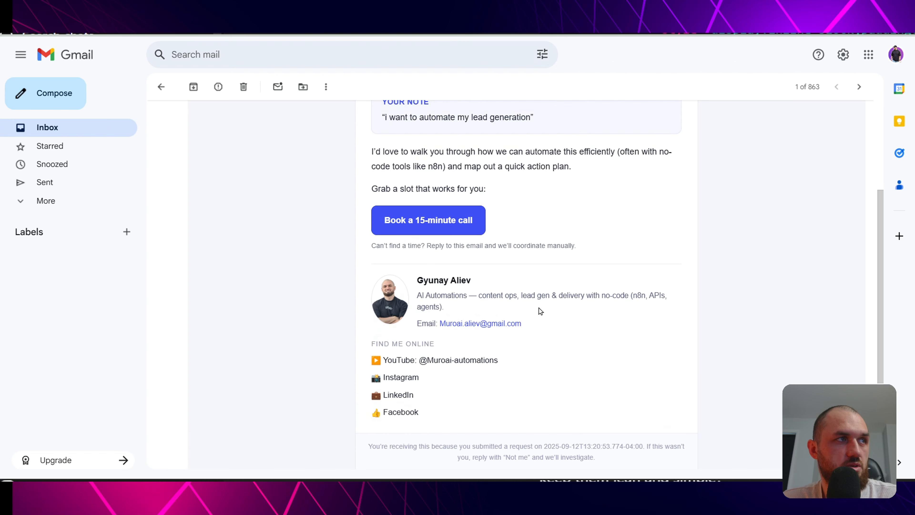
pyautogui.scroll(5, 708, 271)
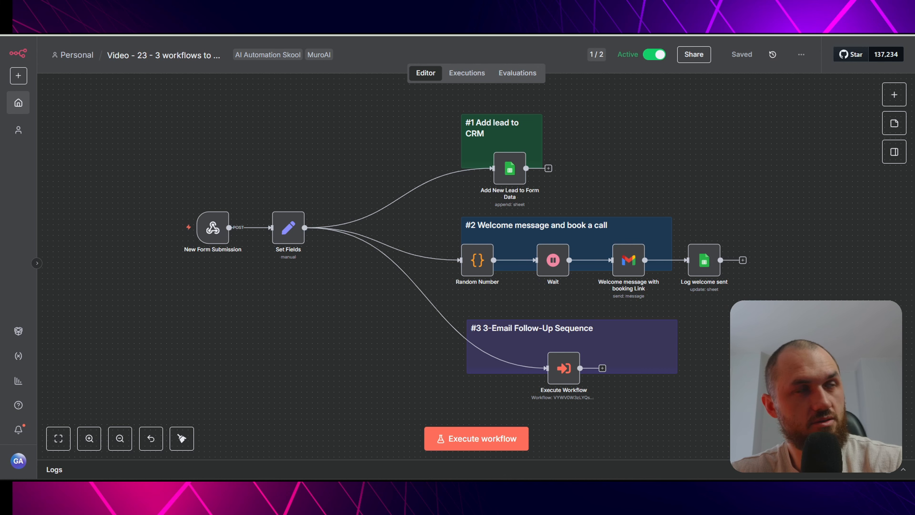
# - Glance at the Bonus workflow tab, then return to the Video 23 lead workflow
pyautogui.click(276, 9)
pyautogui.click(209, 9)
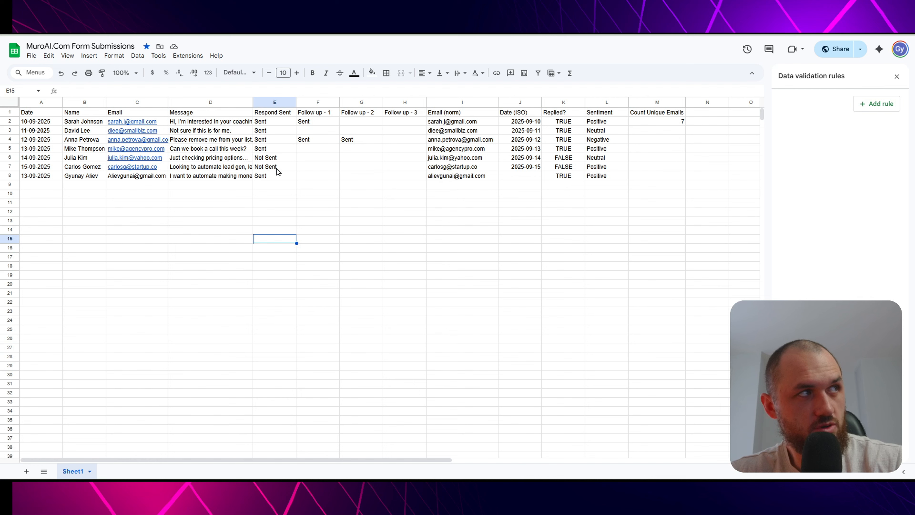
# - Inspect E8's response status, the Sentiment column and M2's COUNTA(UNIQUE(FILTER())) count of 7
pyautogui.click(273, 177)
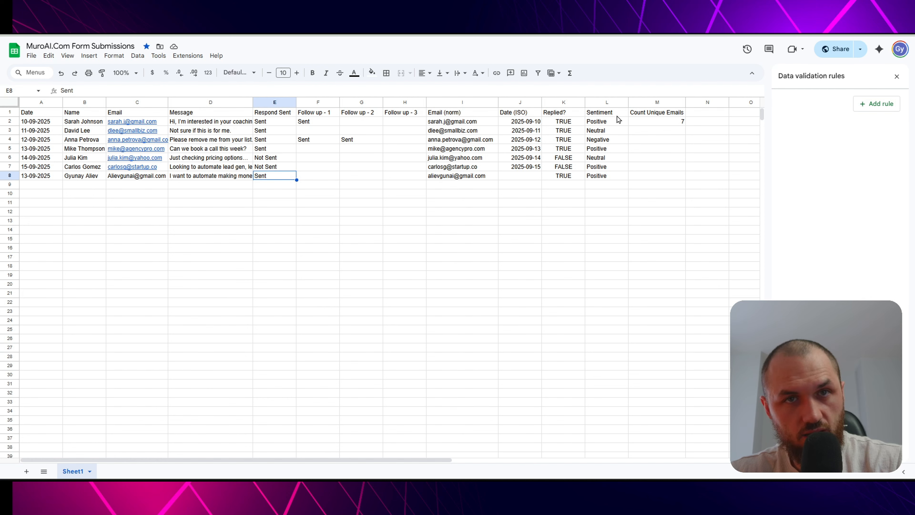
pyautogui.click(609, 116)
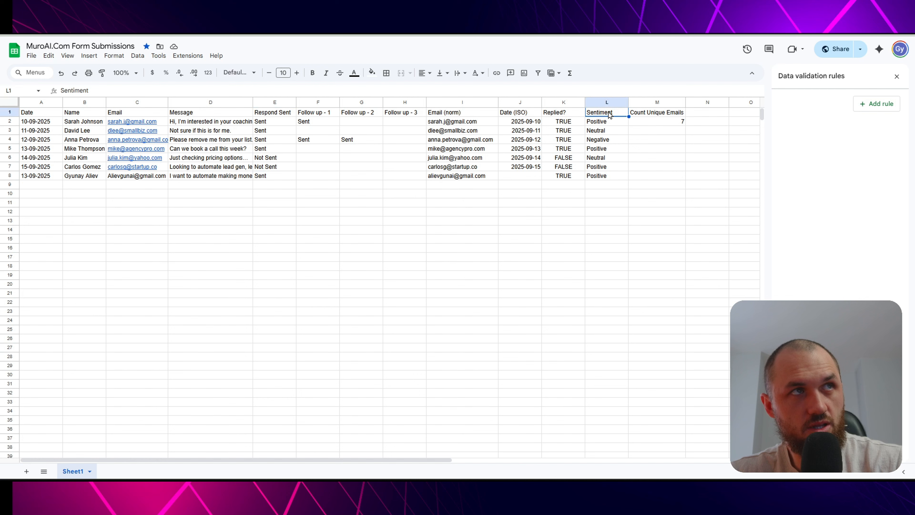
pyautogui.click(602, 177)
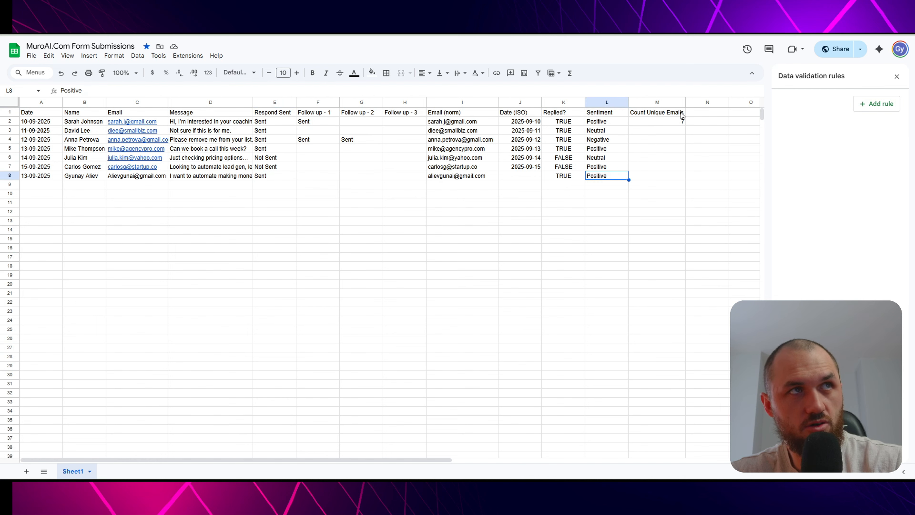
pyautogui.click(664, 127)
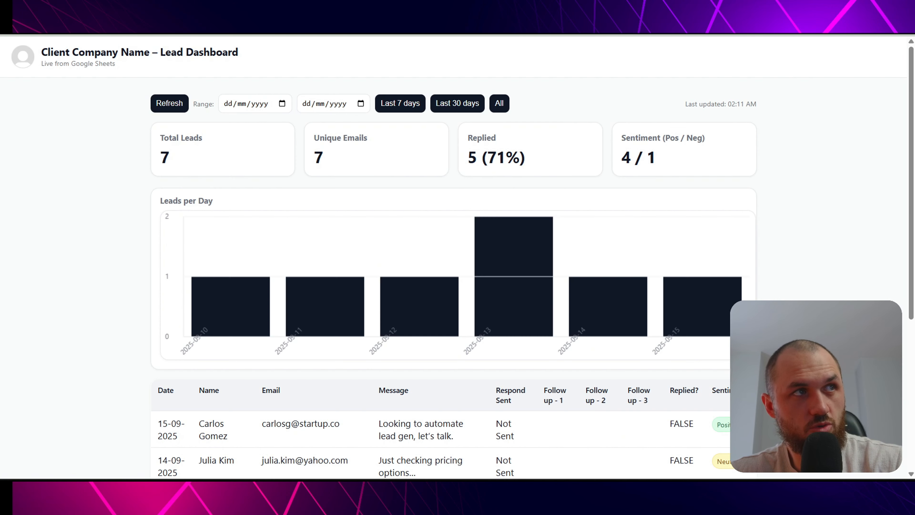
# - Filter the dashboard by Last 7 days, Last 30 days and All, then refresh its data
pyautogui.scroll(-2, 680, 285)
pyautogui.scroll(2, 680, 285)
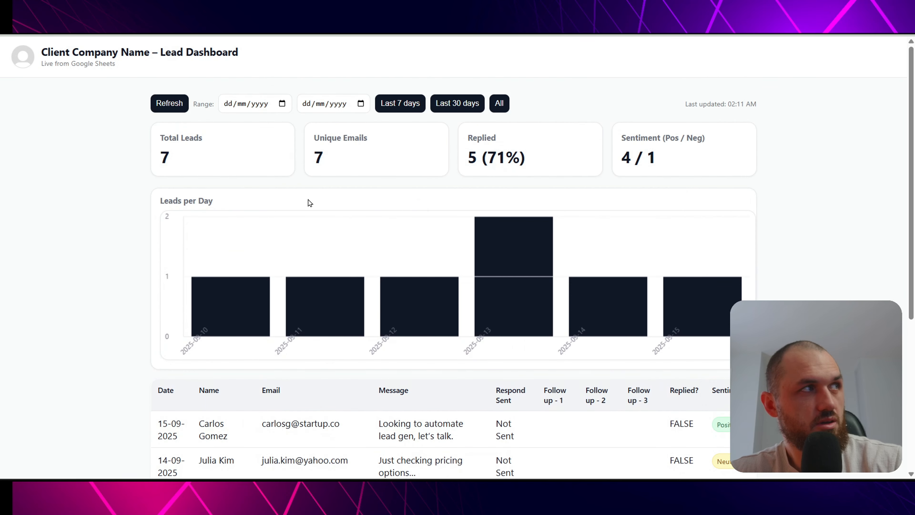
pyautogui.click(401, 103)
pyautogui.click(460, 105)
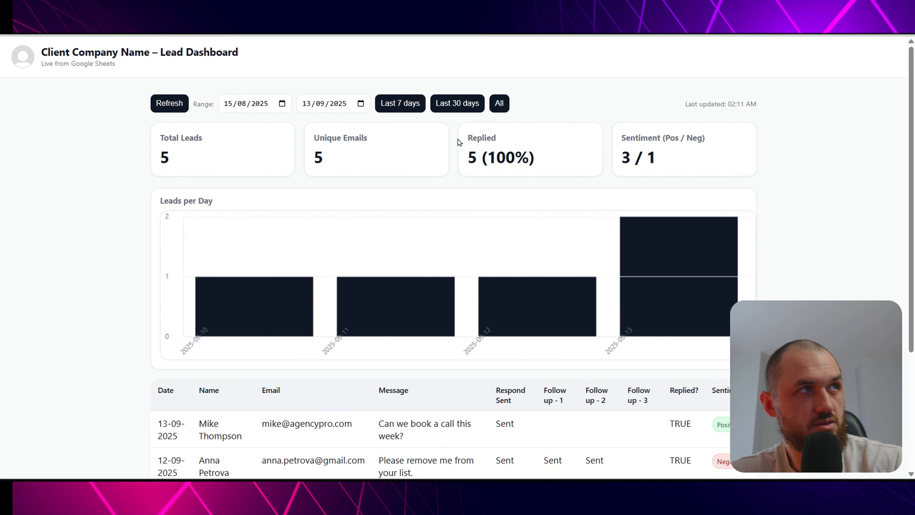
pyautogui.click(499, 104)
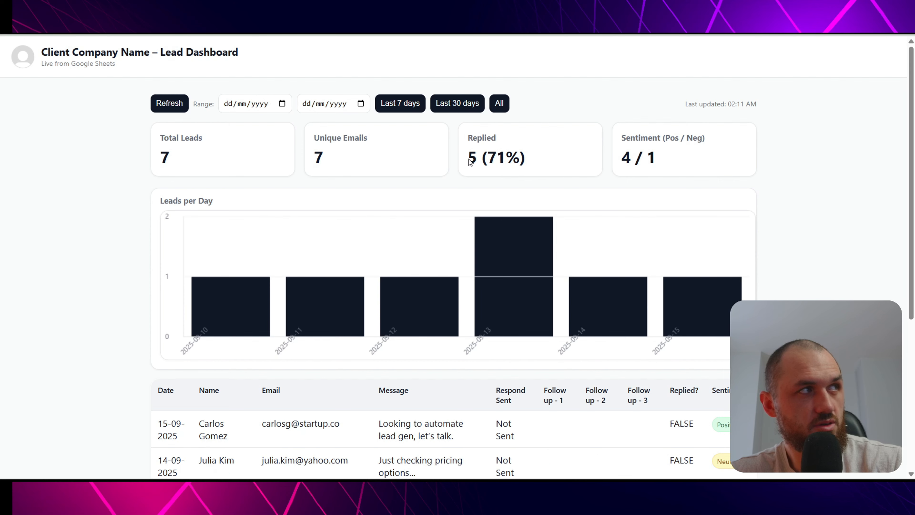
pyautogui.click(162, 104)
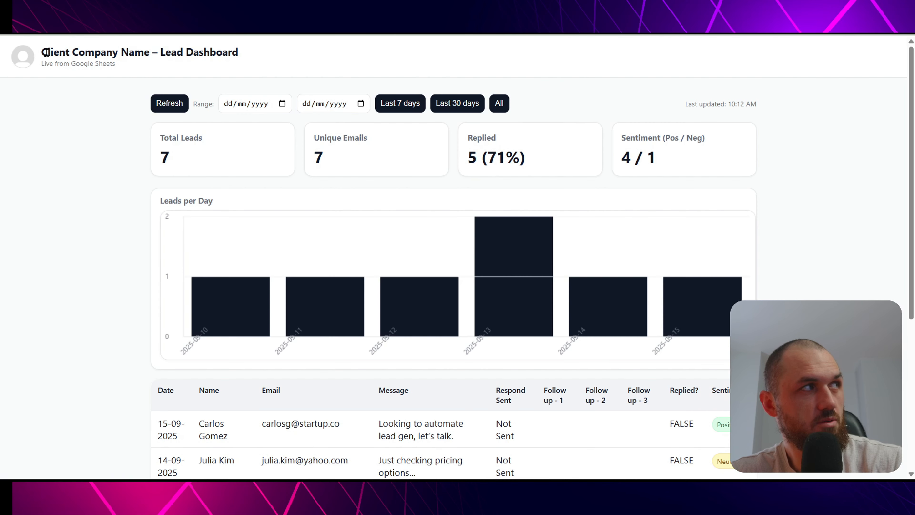
pyautogui.moveTo(41, 53); pyautogui.dragTo(218, 48)
pyautogui.click(222, 47)
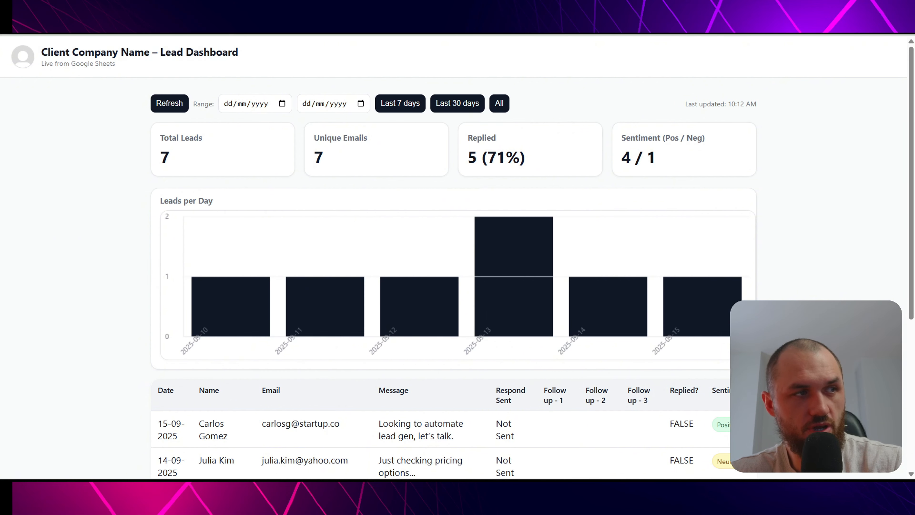
# - Select the SHEET_URL value in the dashboard HTML, then head to the sheet's Share option
pyautogui.click(396, 487)
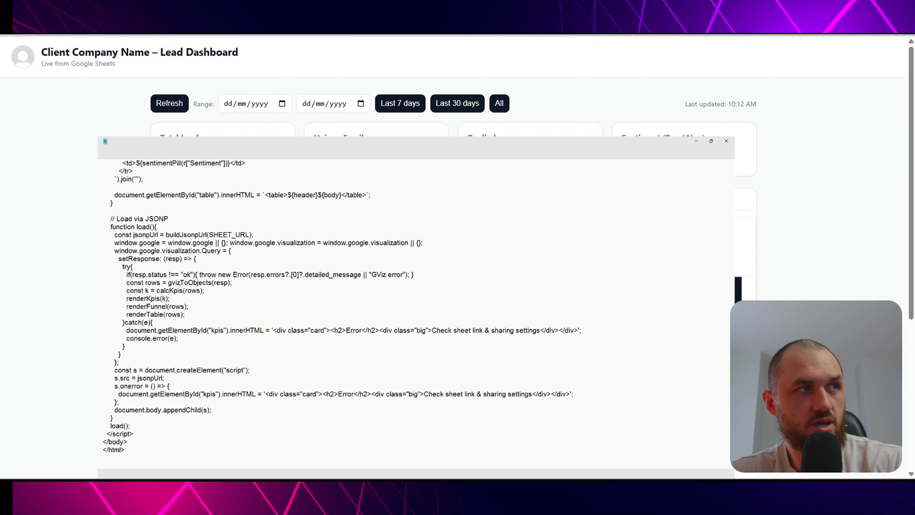
pyautogui.scroll(20, 445, 241)
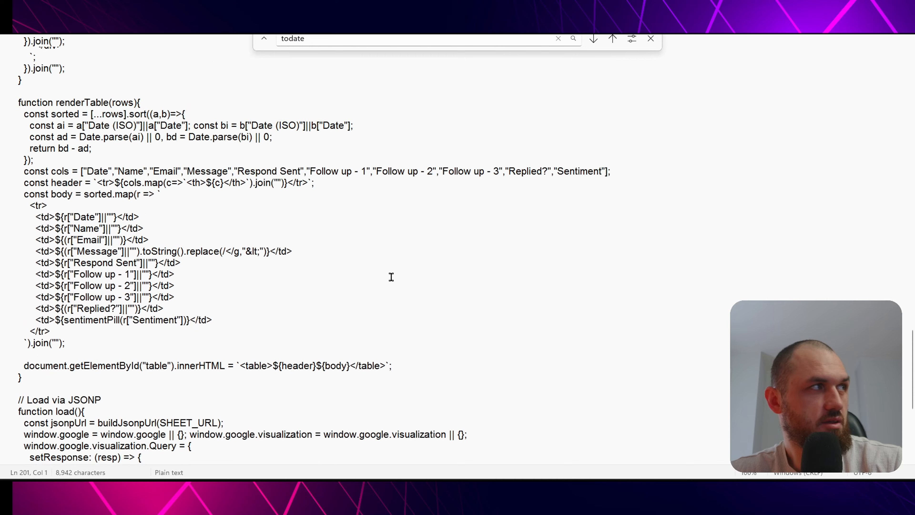
pyautogui.scroll(10, 406, 283)
pyautogui.scroll(-12, 409, 279)
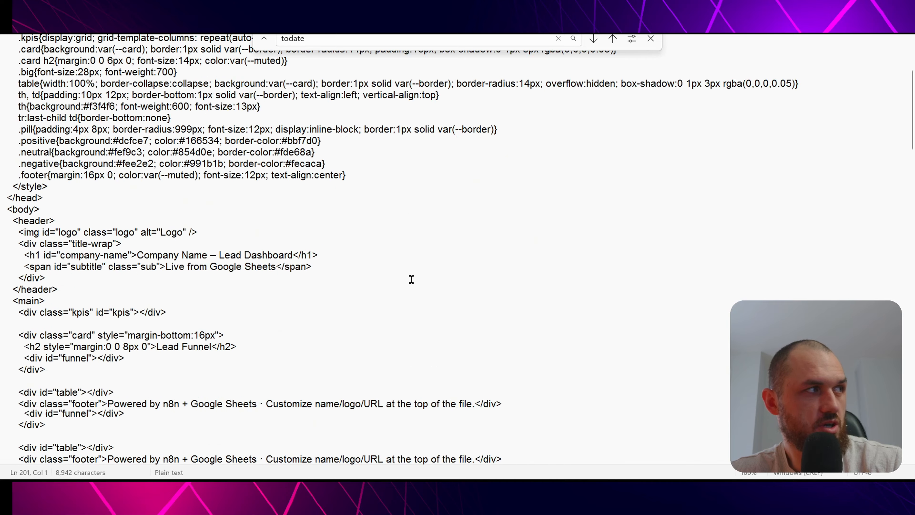
pyautogui.scroll(-2, 411, 280)
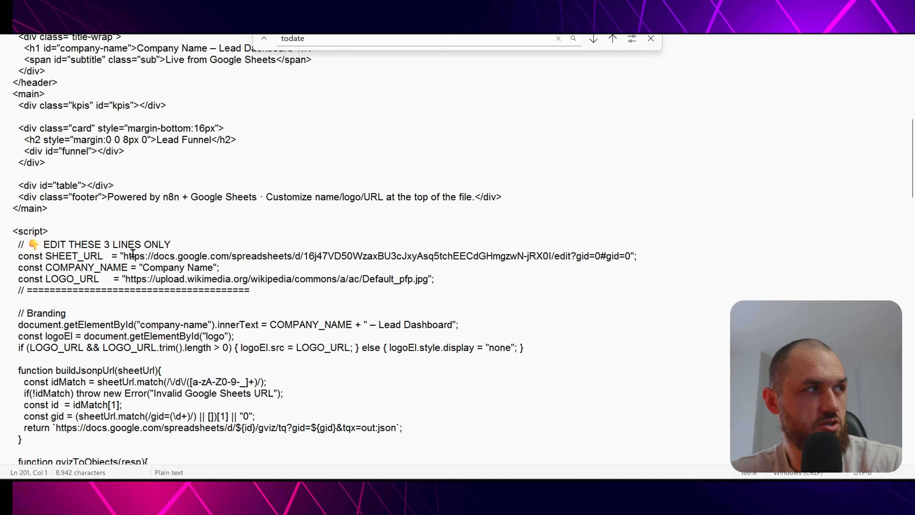
pyautogui.moveTo(124, 256); pyautogui.dragTo(631, 254)
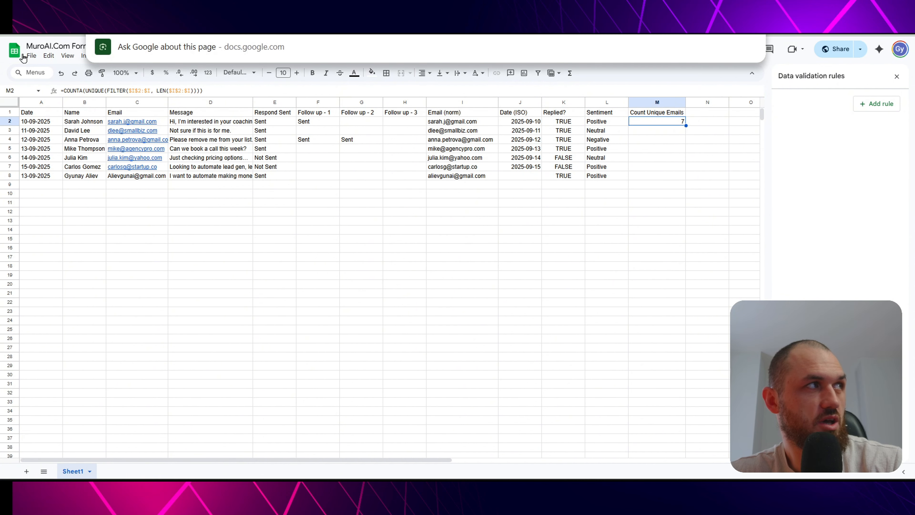
pyautogui.click(31, 56)
pyautogui.moveTo(115, 134)
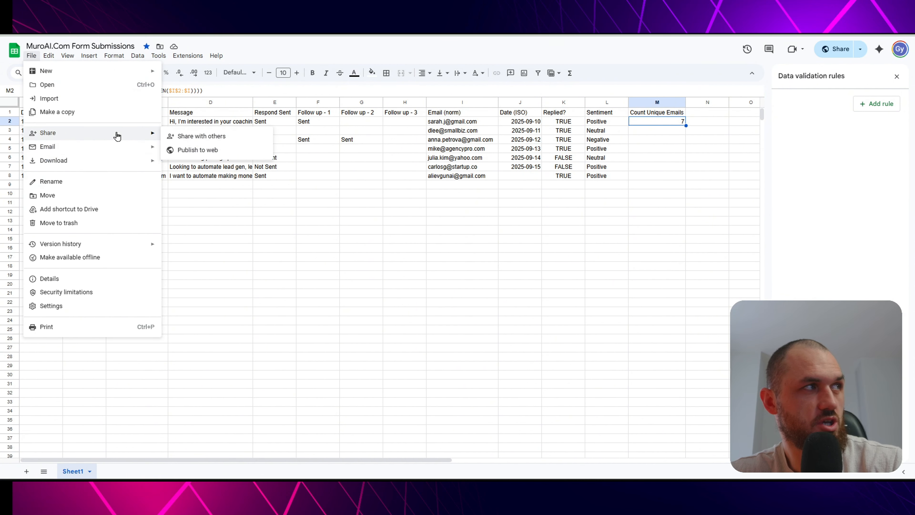
# - Confirm the MuroAI.Com Form Submissions sheet's General access stays 'Anyone with the link' and close sharing
pyautogui.click(218, 137)
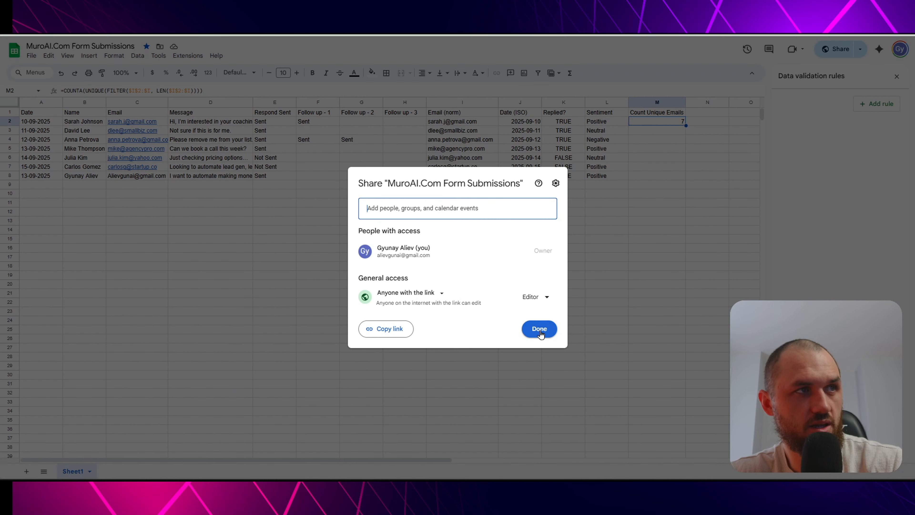
pyautogui.click(539, 330)
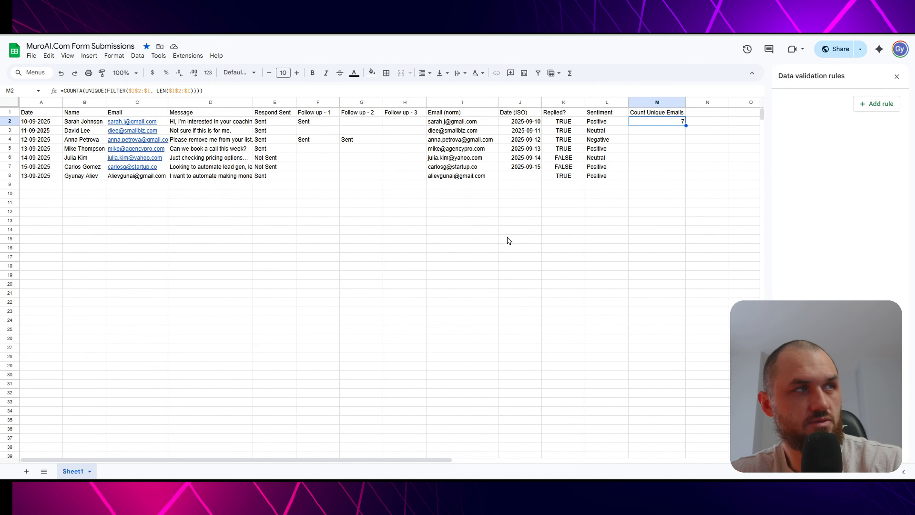
pyautogui.click(425, 24)
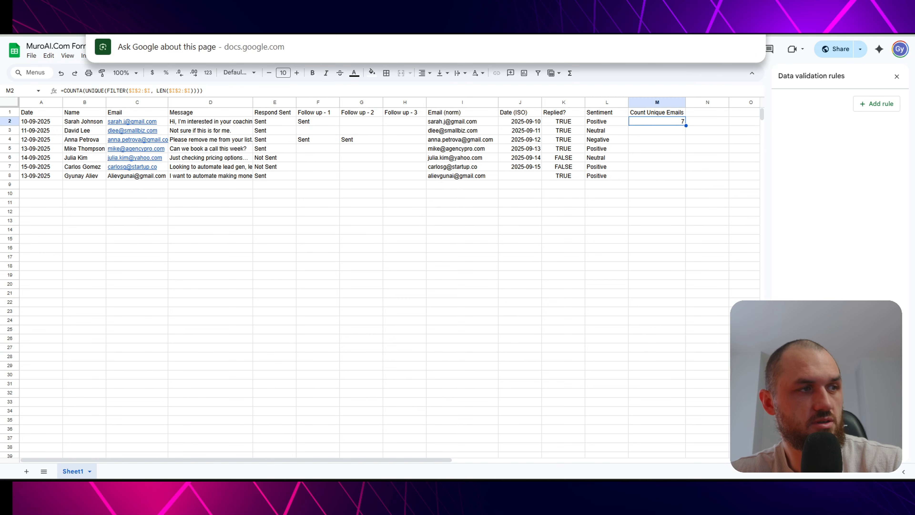
# - Replace 'Company Name' with 'Muro-AI' on the COMPANY_NAME line of the dashboard code, then return to the browser
pyautogui.click(408, 491)
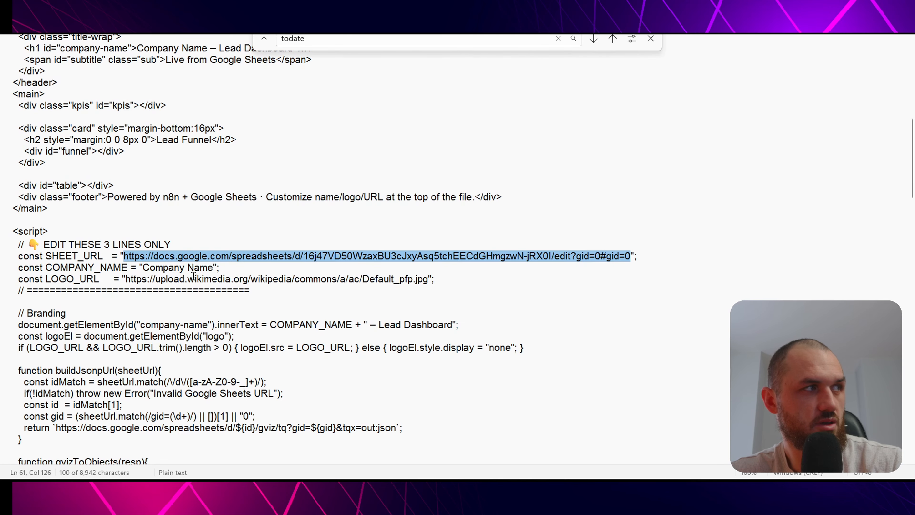
pyautogui.moveTo(214, 266); pyautogui.dragTo(143, 265)
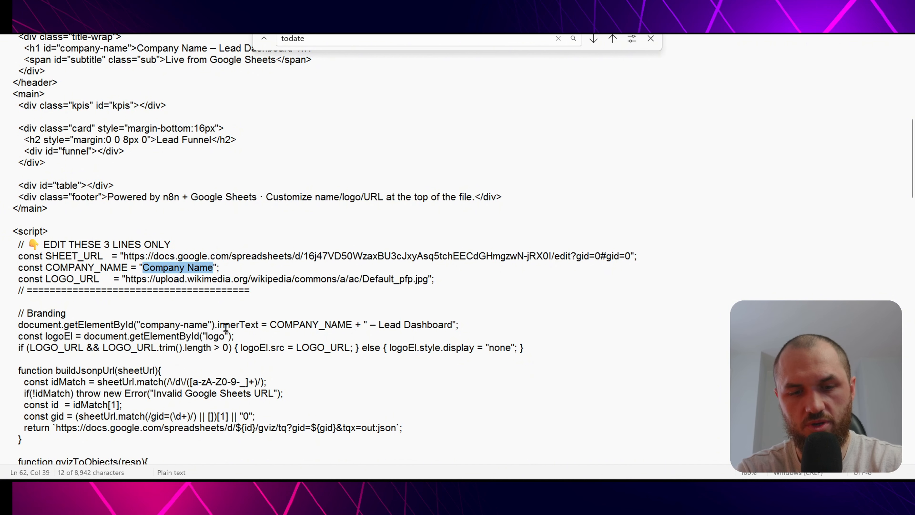
pyautogui.write('Muro-AI')
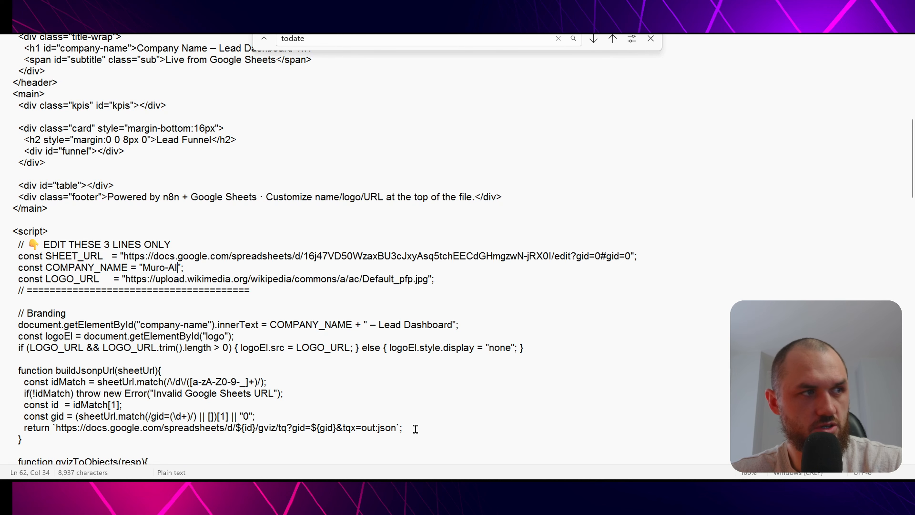
pyautogui.hotkey('alt', 'Tab')
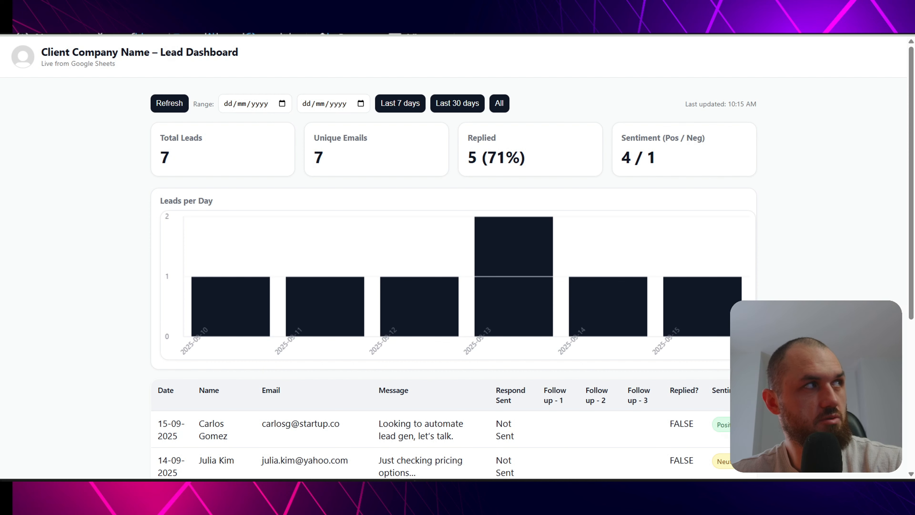
# - Reload the dashboard to show the 'Muro-AI – Lead Dashboard' title and scroll to the seven-lead table
pyautogui.press('F5')
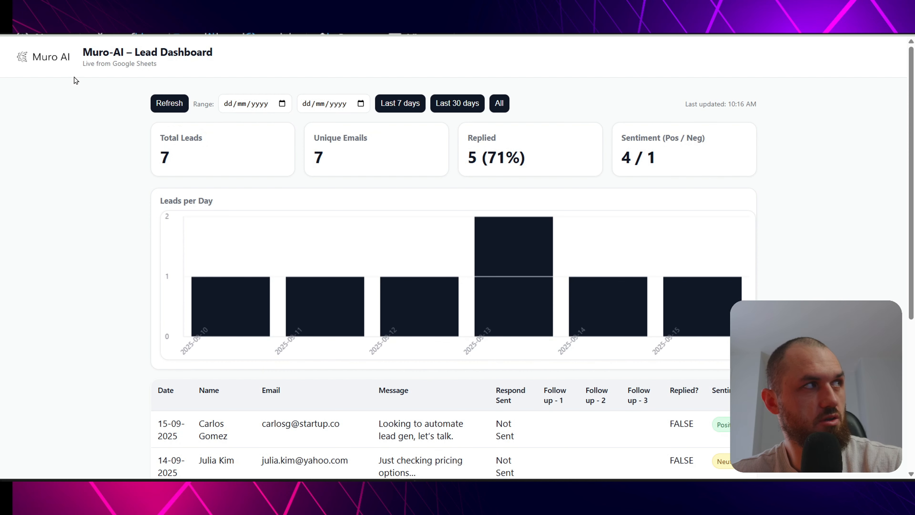
pyautogui.moveTo(82, 51); pyautogui.dragTo(144, 51)
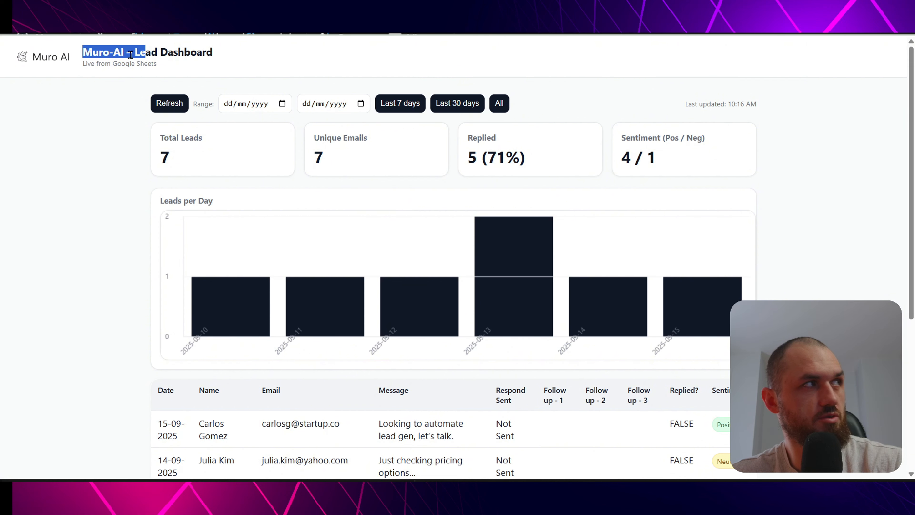
pyautogui.moveTo(83, 51); pyautogui.dragTo(126, 51)
pyautogui.click(140, 52)
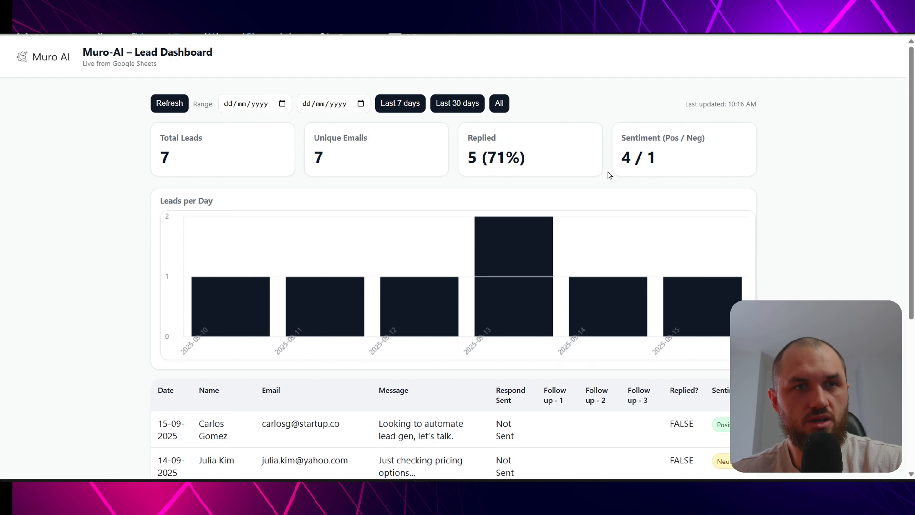
pyautogui.scroll(-5, 613, 166)
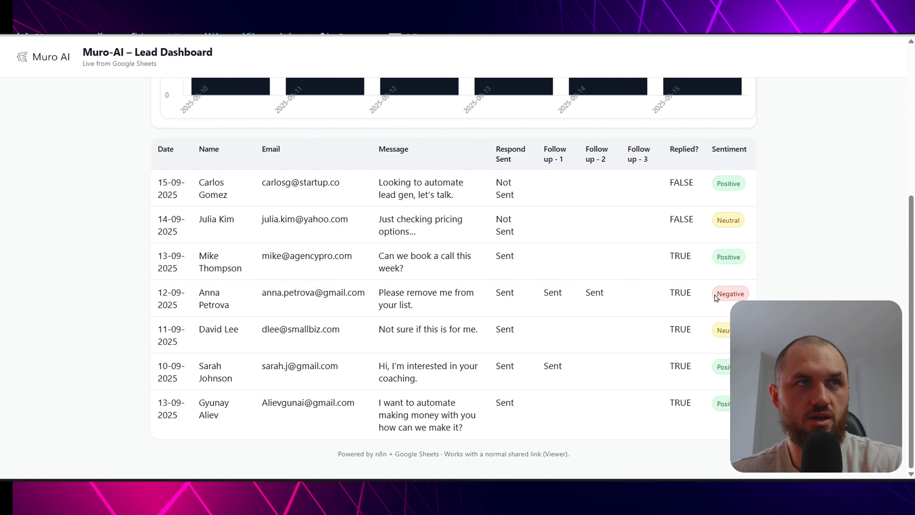
# - Highlight the latest leads' sentiment, then the Total Leads, Replied and positive sentiment figures
pyautogui.moveTo(717, 298); pyautogui.dragTo(761, 298)
pyautogui.click(730, 328)
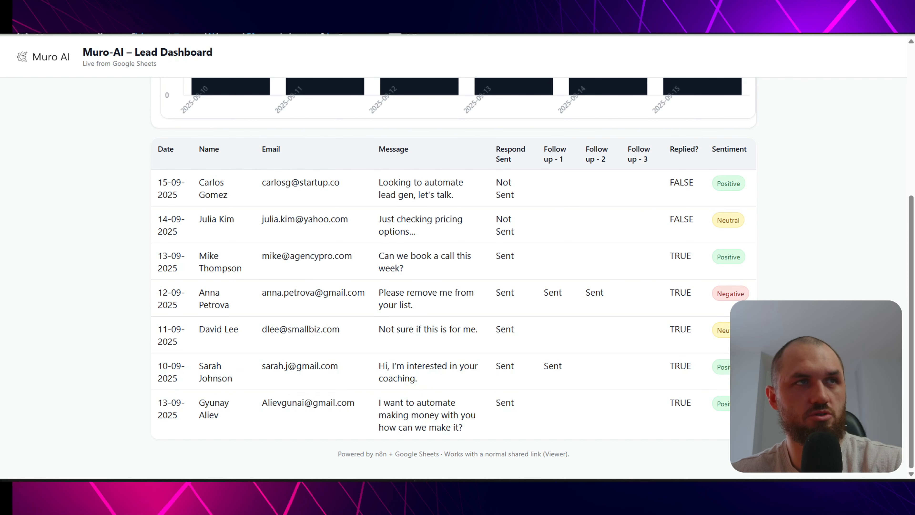
pyautogui.scroll(5, 627, 258)
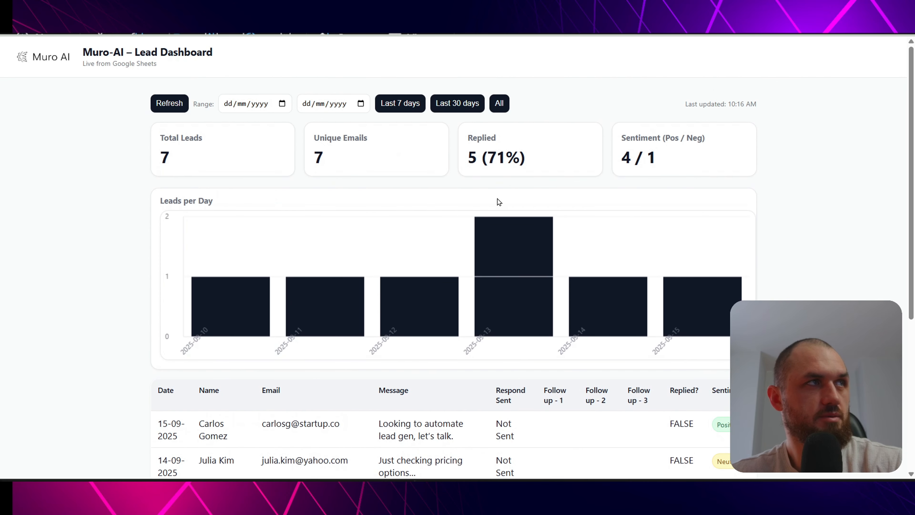
pyautogui.moveTo(156, 139); pyautogui.dragTo(224, 147)
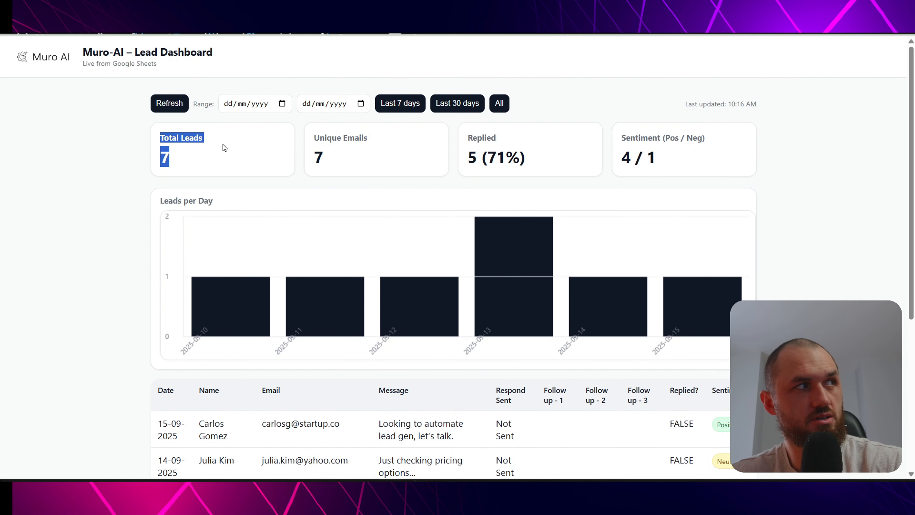
pyautogui.click(168, 156)
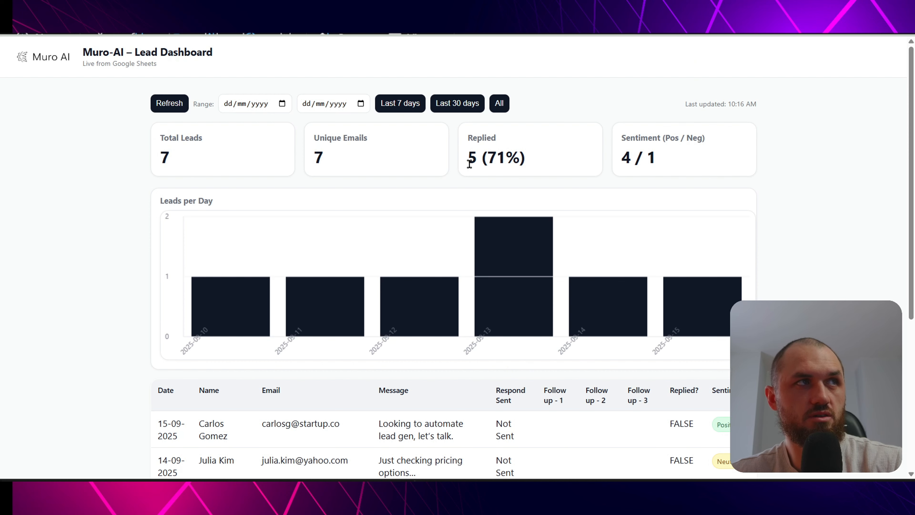
pyautogui.doubleClick(472, 157)
pyautogui.click(566, 167)
pyautogui.moveTo(618, 157); pyautogui.dragTo(650, 157)
pyautogui.click(688, 163)
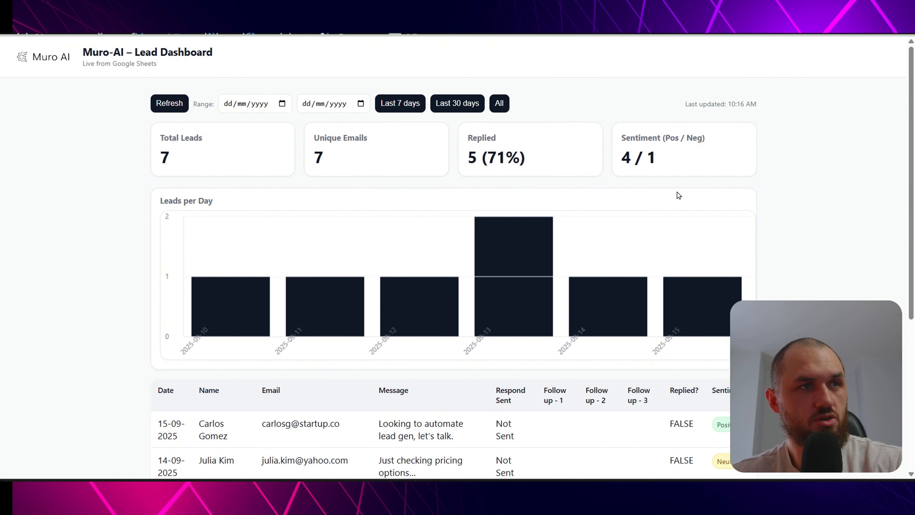
# - Refresh the Muro-AI dashboard's data
pyautogui.scroll(-1, 684, 189)
pyautogui.scroll(1, 703, 227)
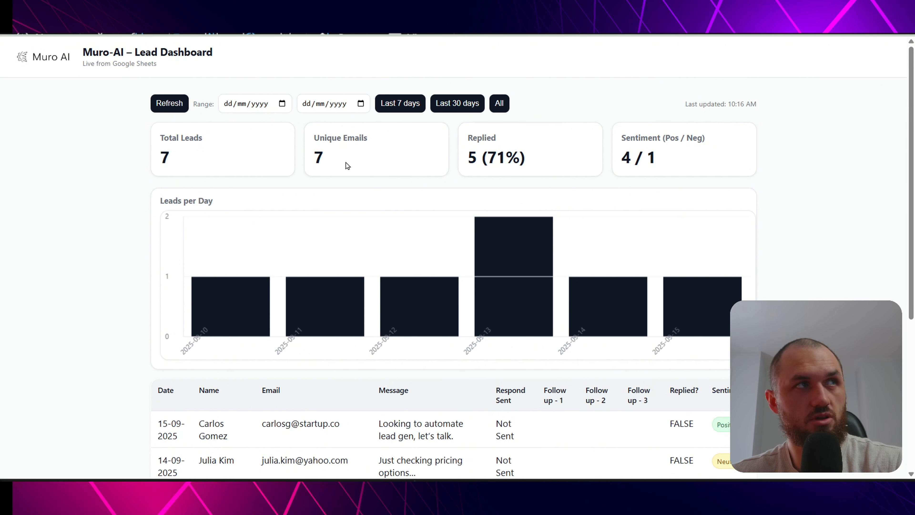
pyautogui.click(165, 105)
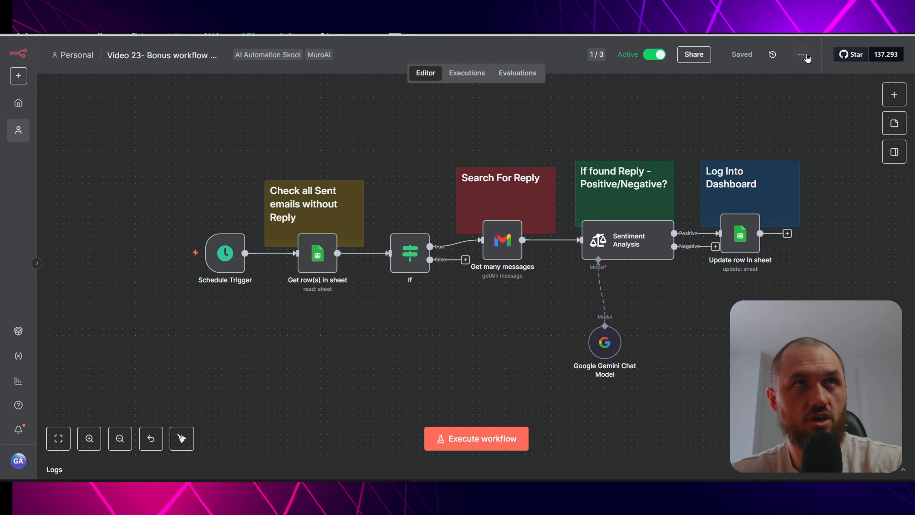
# - Import the 'Video 23- Bonus workflow Email Reply logger' workflow from file into n8n
pyautogui.click(801, 54)
pyautogui.click(800, 150)
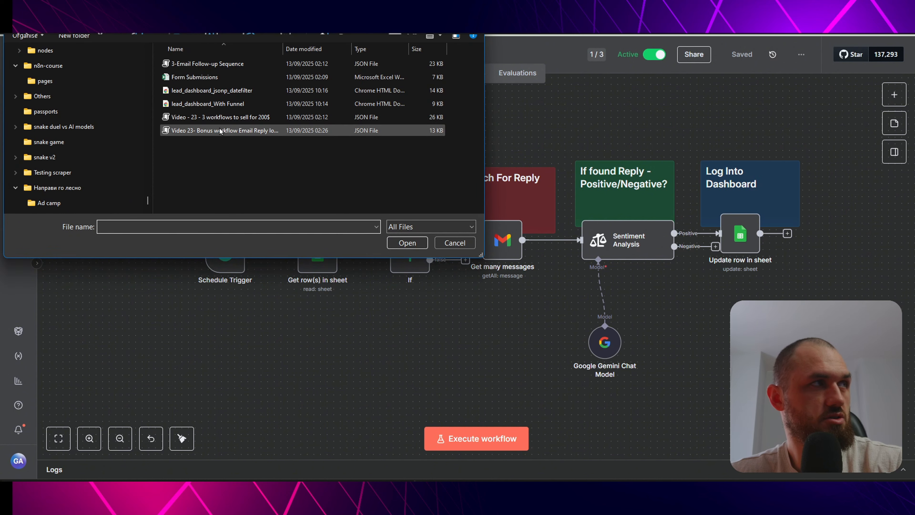
pyautogui.click(228, 131)
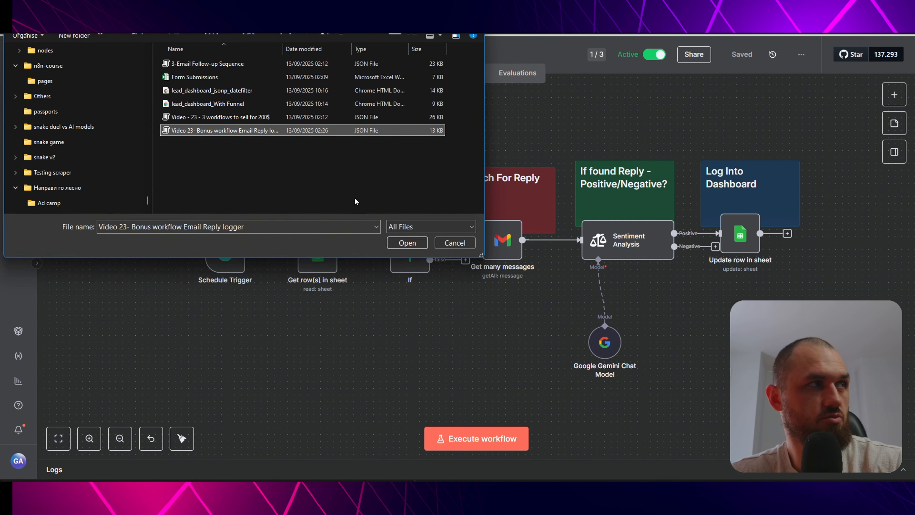
pyautogui.click(407, 242)
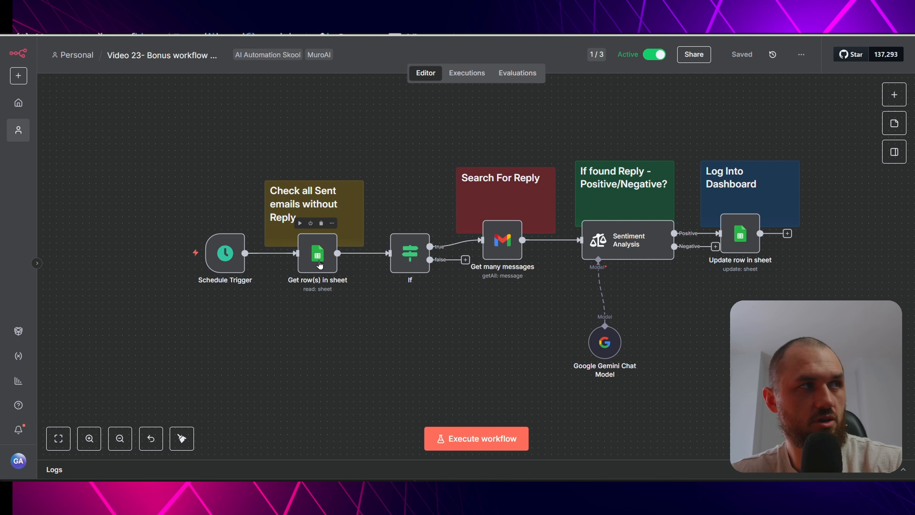
# - Inspect the Get row(s) in sheet and Get many messages nodes, then open the Google Gemini Chat Model settings
pyautogui.click(319, 264)
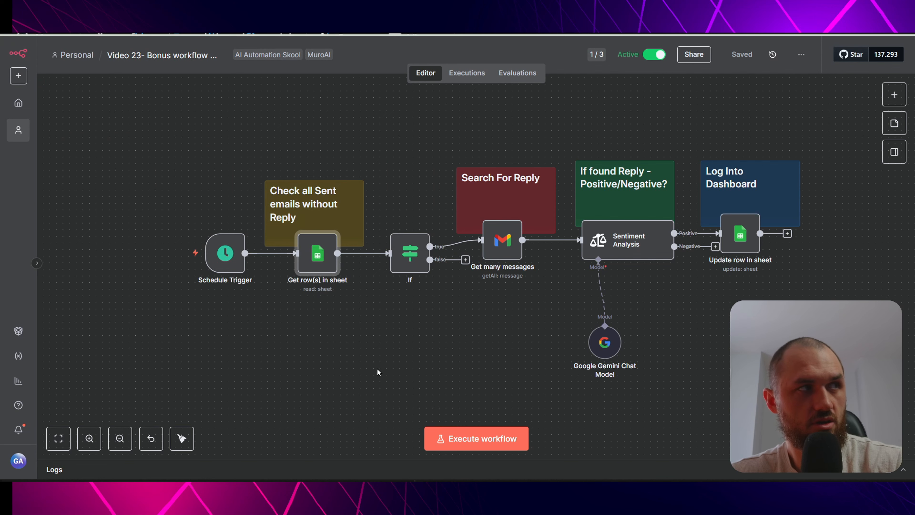
pyautogui.click(326, 36)
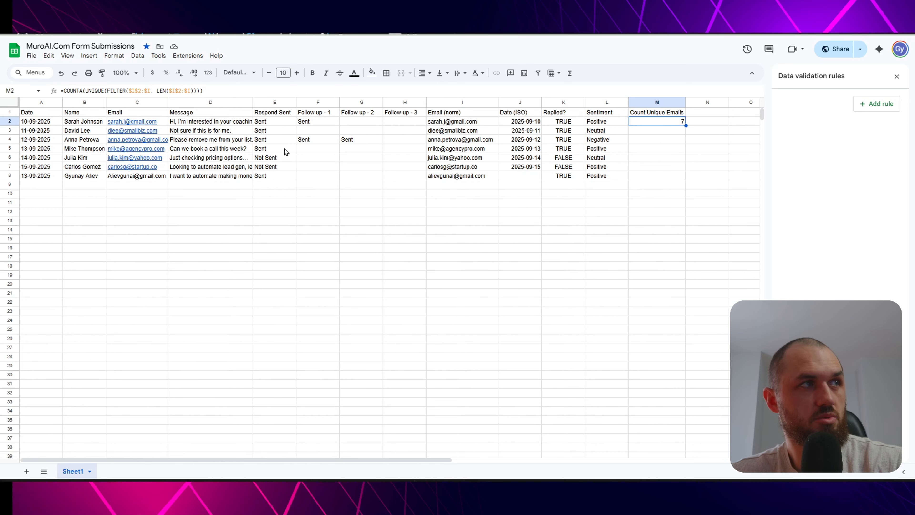
pyautogui.click(324, 35)
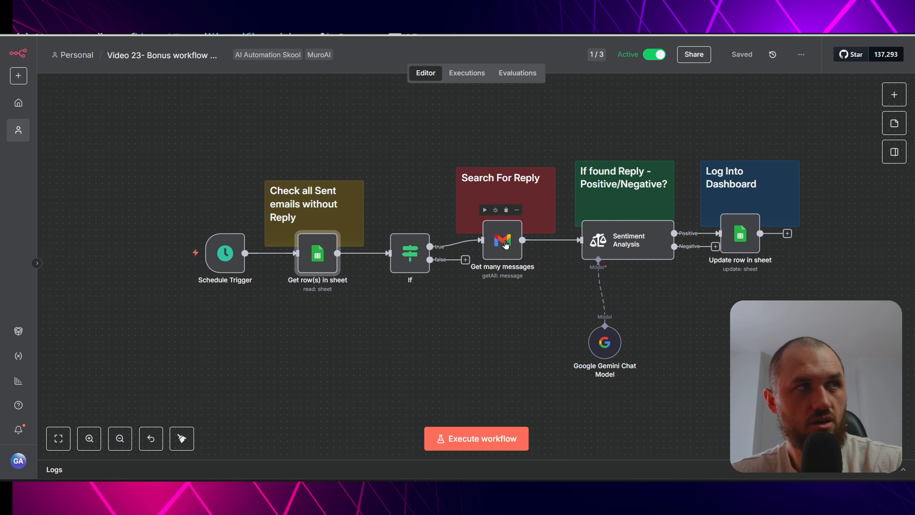
pyautogui.click(504, 242)
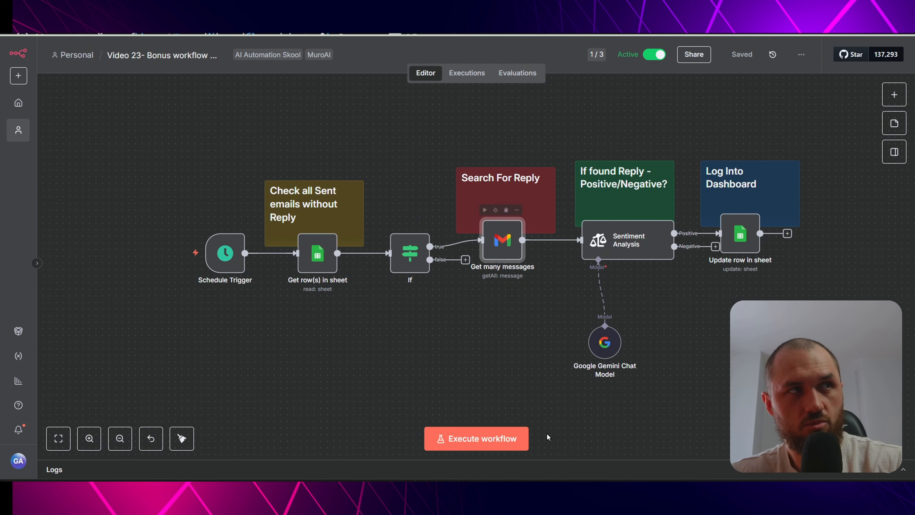
pyautogui.doubleClick(508, 242)
pyautogui.press('Escape')
pyautogui.click(705, 317)
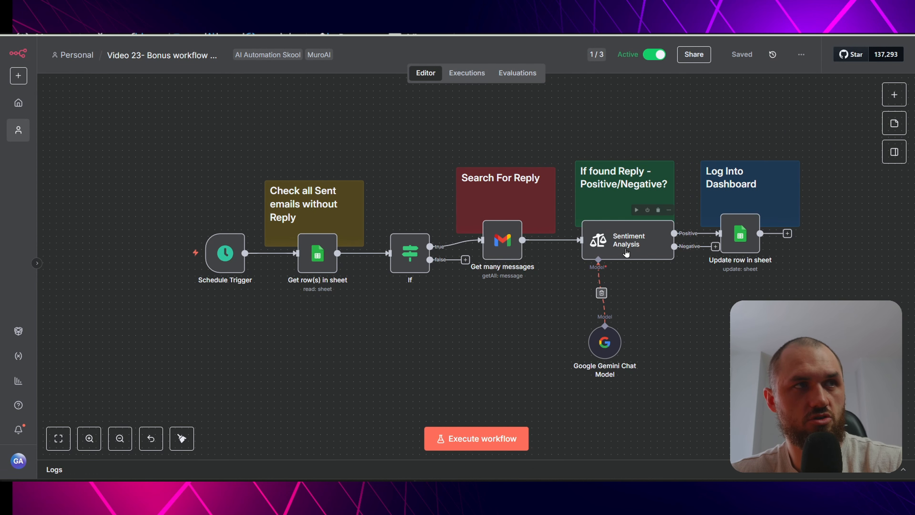
pyautogui.doubleClick(608, 346)
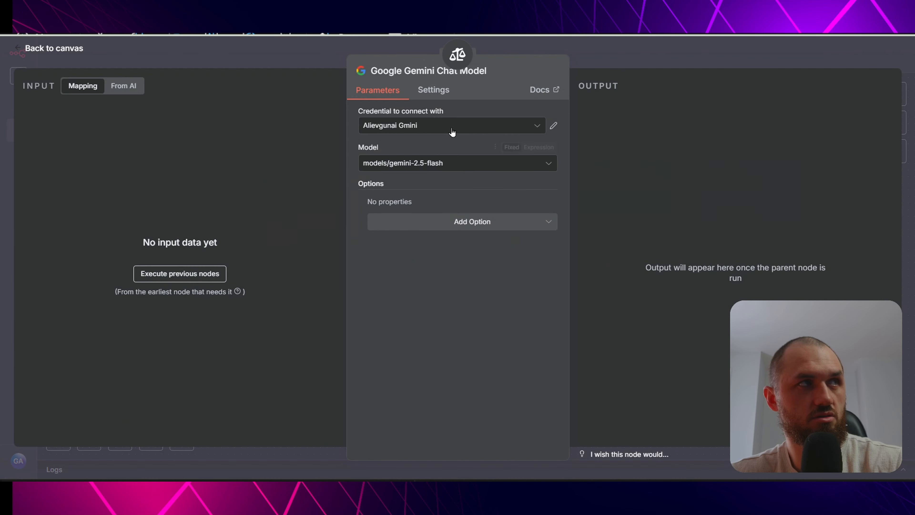
# - Check the Gemini model's available credentials and close its settings back to the canvas
pyautogui.click(439, 129)
pyautogui.click(318, 48)
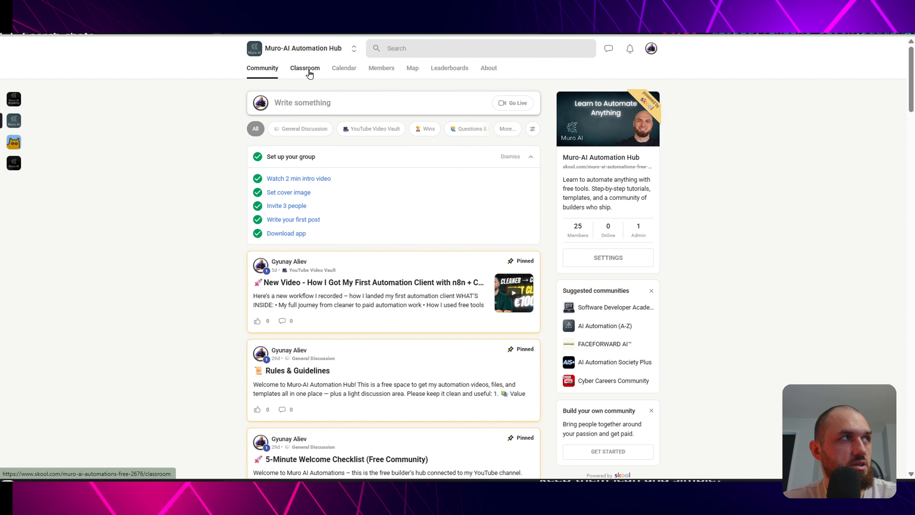
# - Browse the Automation Resources & Tools and YouTube Video Vault courses, then view and close the pinned new-video post
pyautogui.click(306, 71)
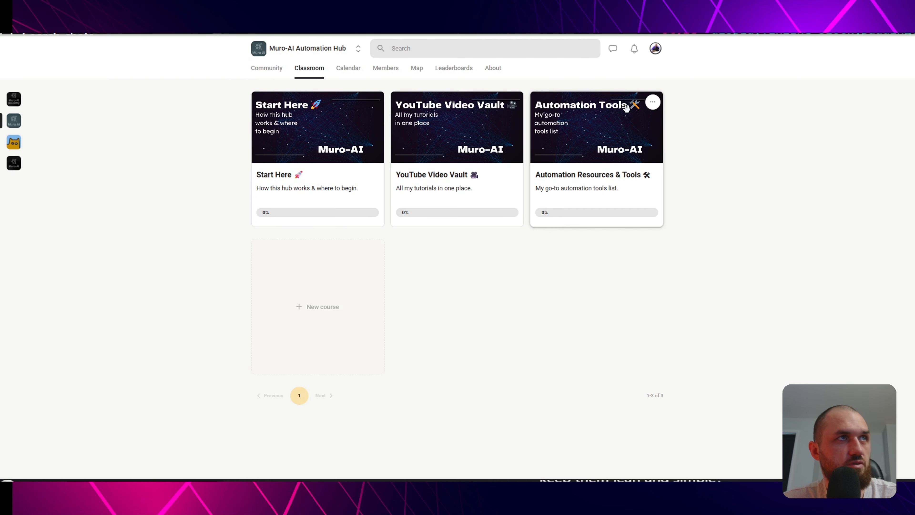
pyautogui.click(609, 160)
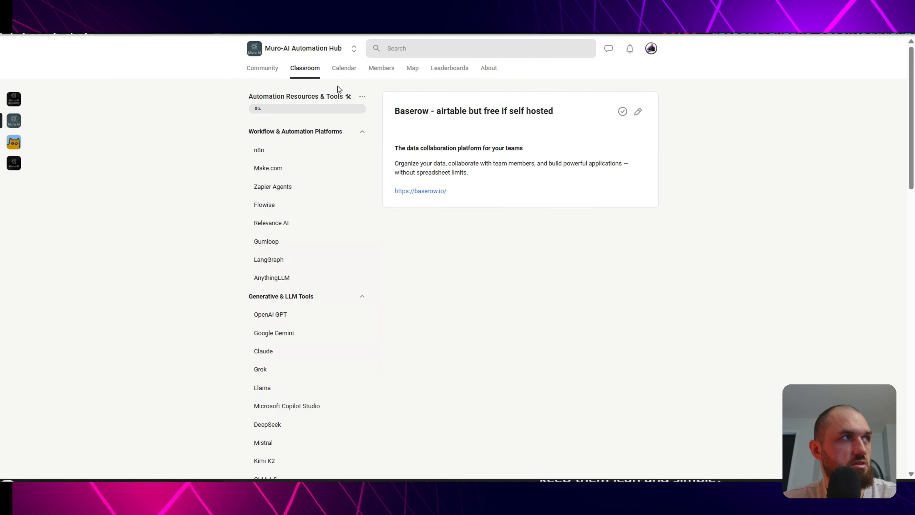
pyautogui.click(302, 69)
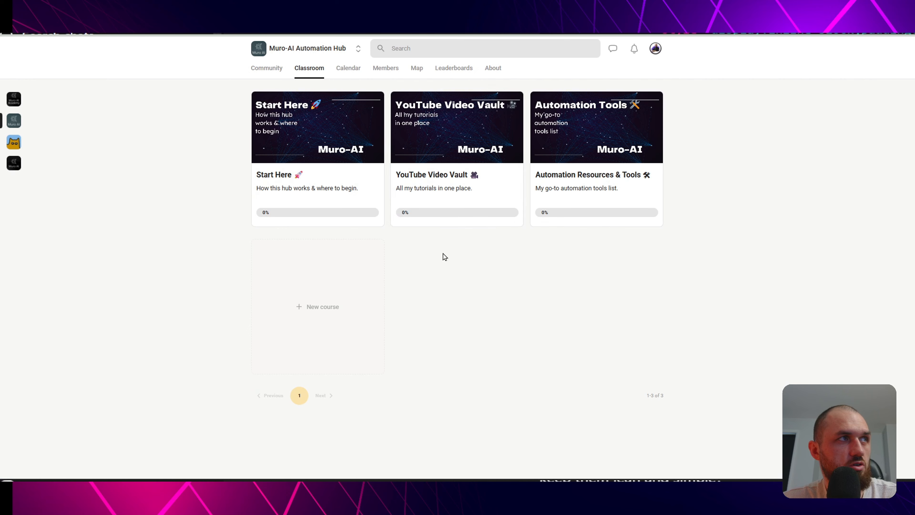
pyautogui.click(418, 205)
pyautogui.scroll(-2, 323, 286)
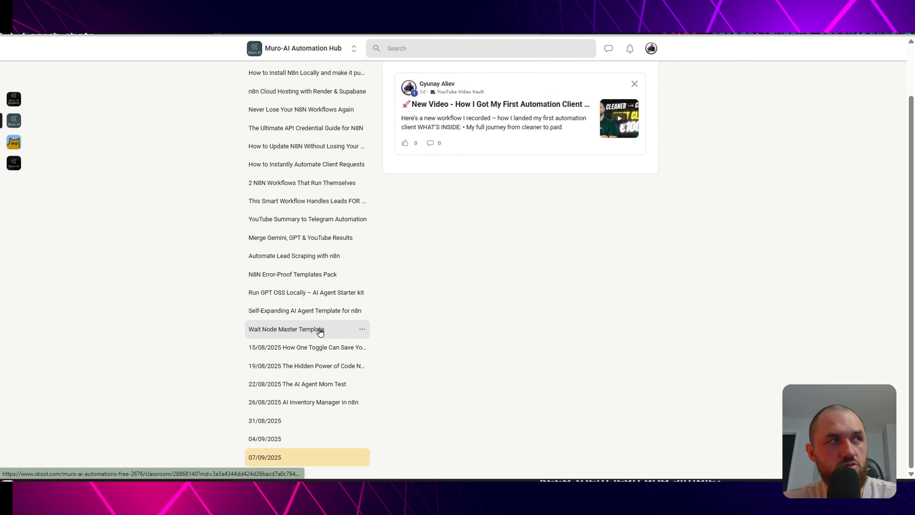
pyautogui.scroll(2, 318, 329)
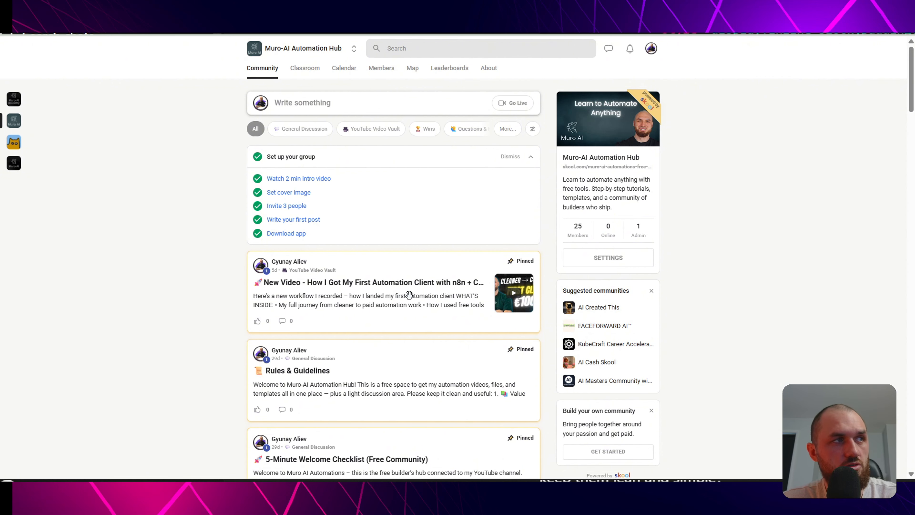
pyautogui.click(409, 296)
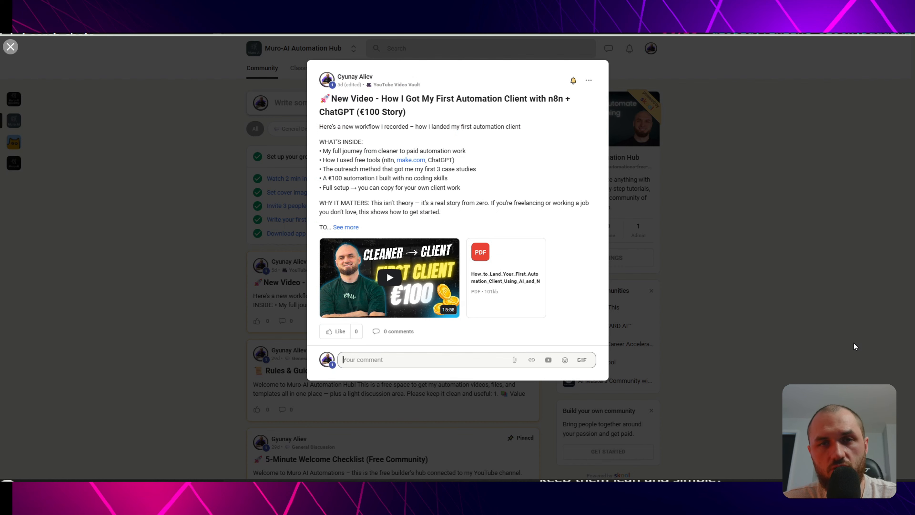
pyautogui.click(733, 180)
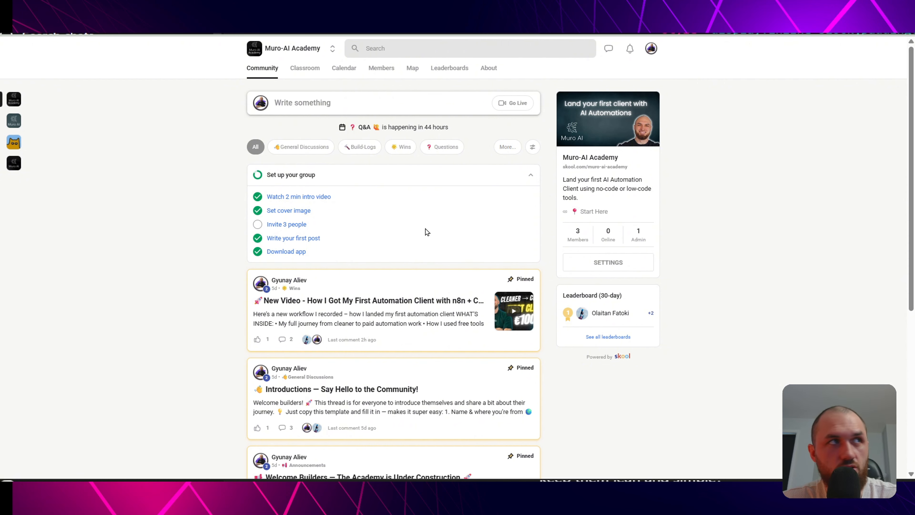
pyautogui.click(304, 68)
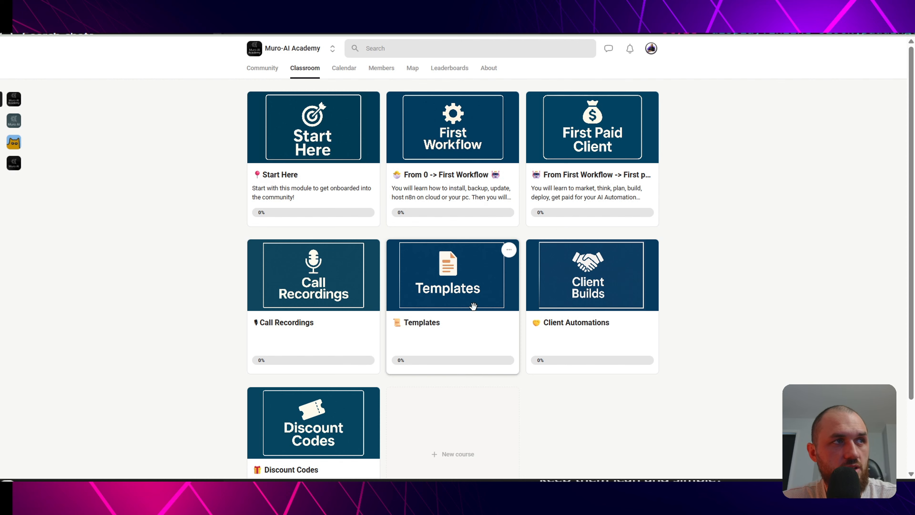
pyautogui.click(468, 300)
pyautogui.scroll(-5, 421, 275)
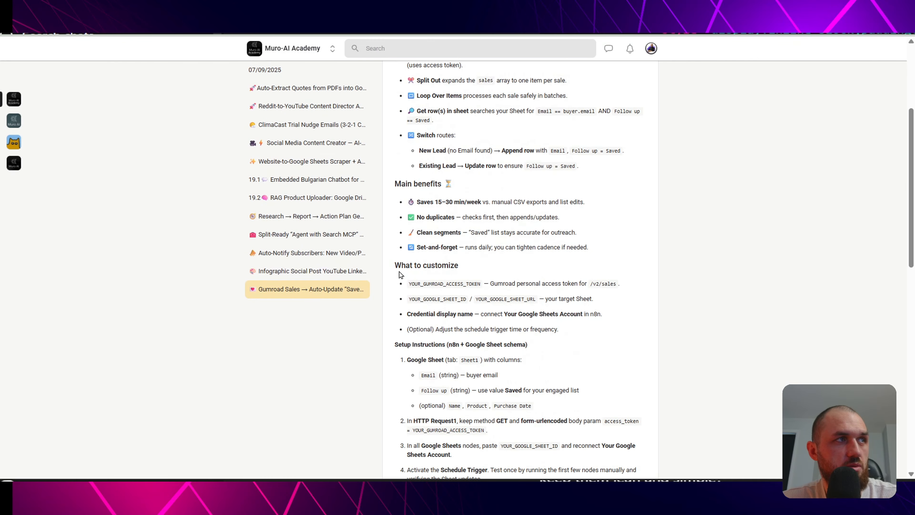
pyautogui.scroll(5, 404, 269)
pyautogui.scroll(-15, 619, 234)
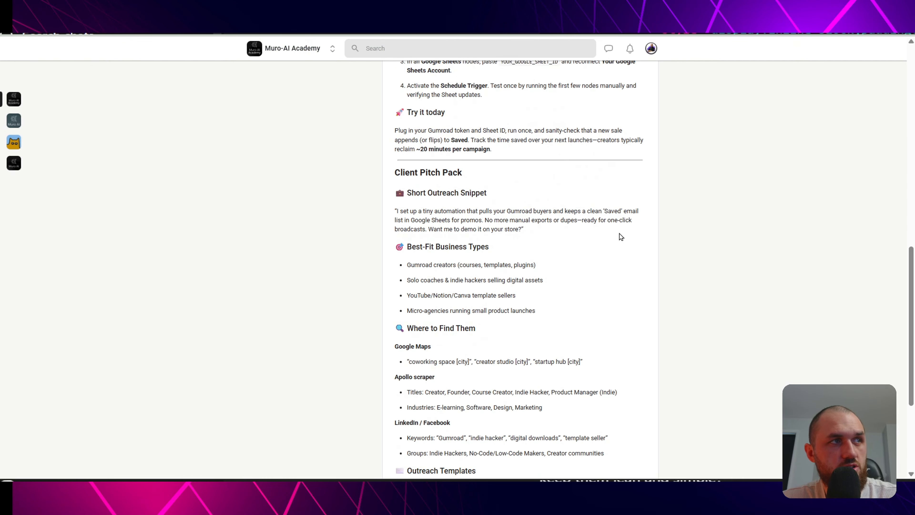
pyautogui.scroll(6, 647, 227)
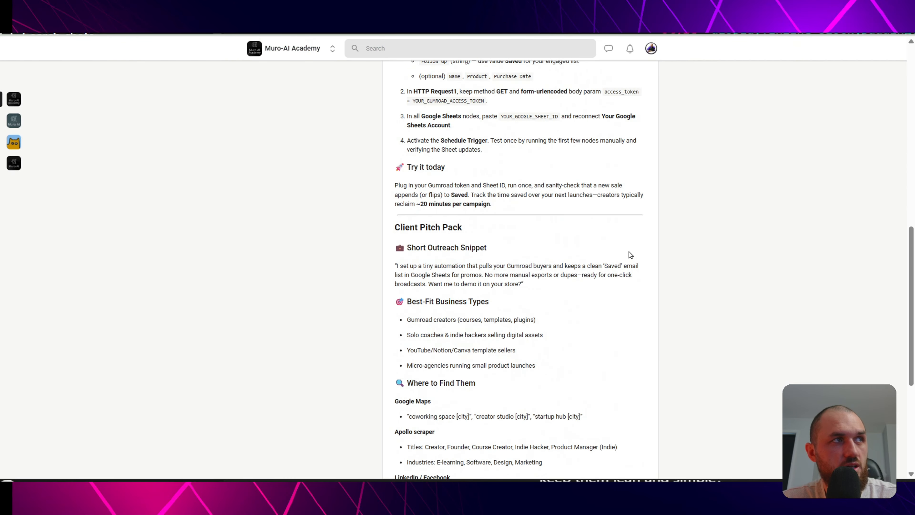
pyautogui.moveTo(395, 230); pyautogui.dragTo(468, 231)
pyautogui.click(477, 226)
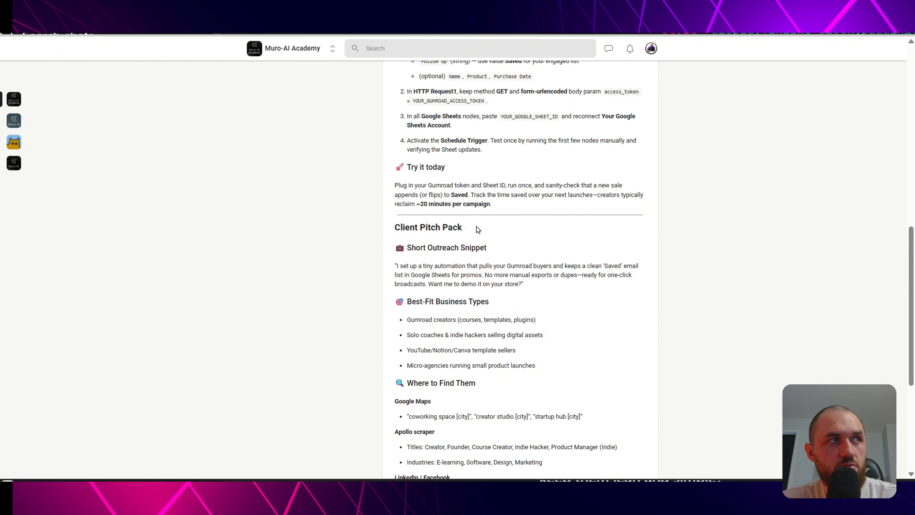
pyautogui.scroll(-6, 504, 227)
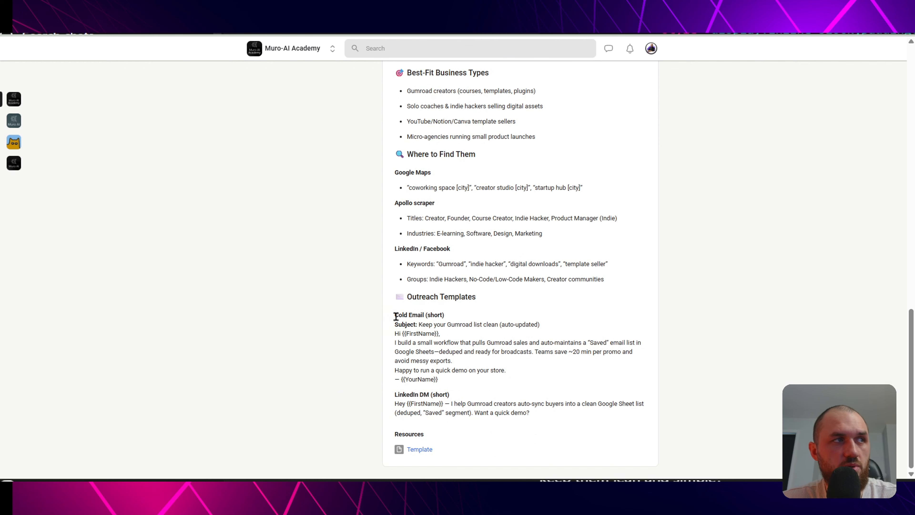
pyautogui.moveTo(394, 315); pyautogui.dragTo(452, 319)
pyautogui.click(412, 393)
pyautogui.scroll(15, 573, 325)
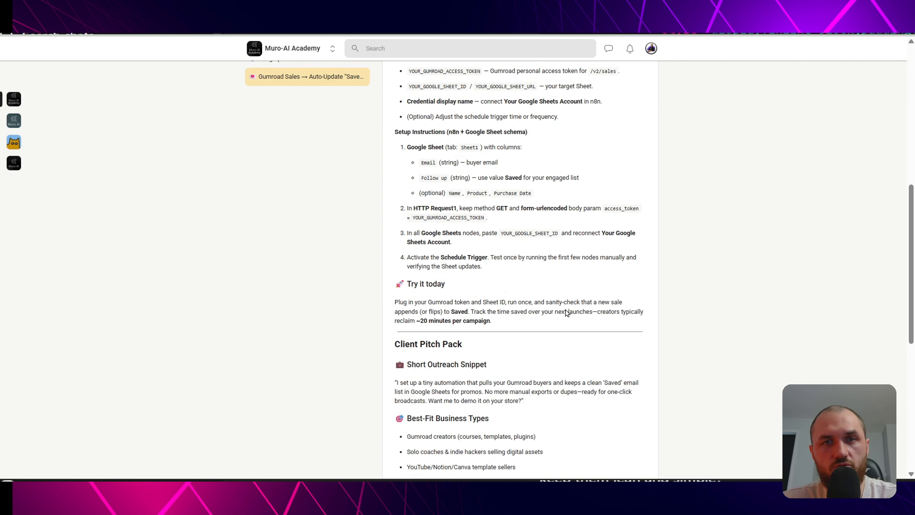